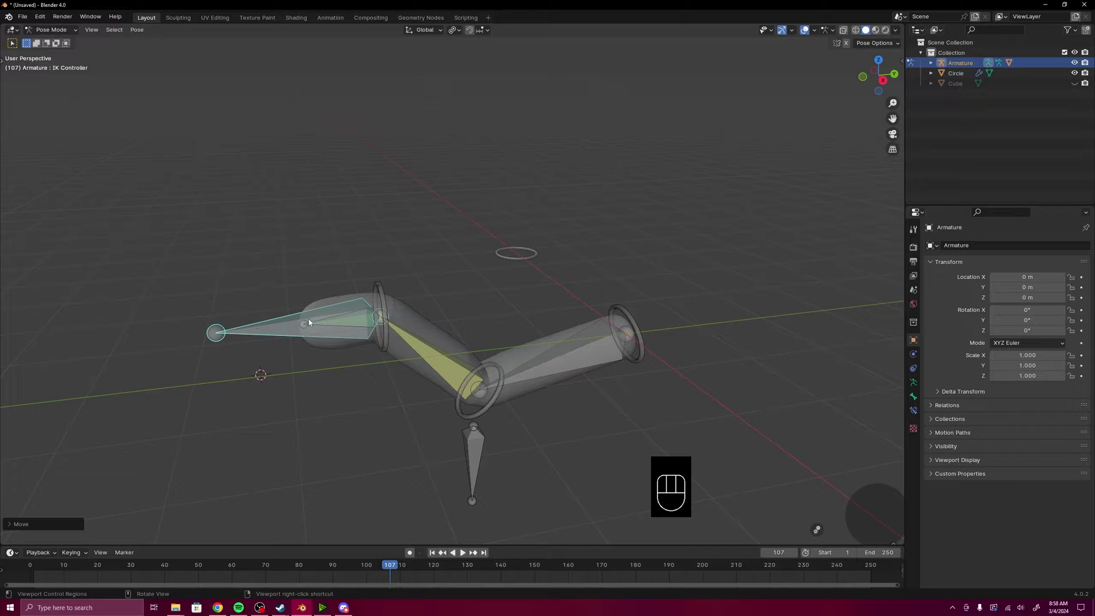
Move the IK Controller to bend the tube arm into a new pose.
{"action": "middle_click_drag", "start_coordinate": [448, 345], "coordinate": [435, 313]}
{"action": "key", "text": "g"}
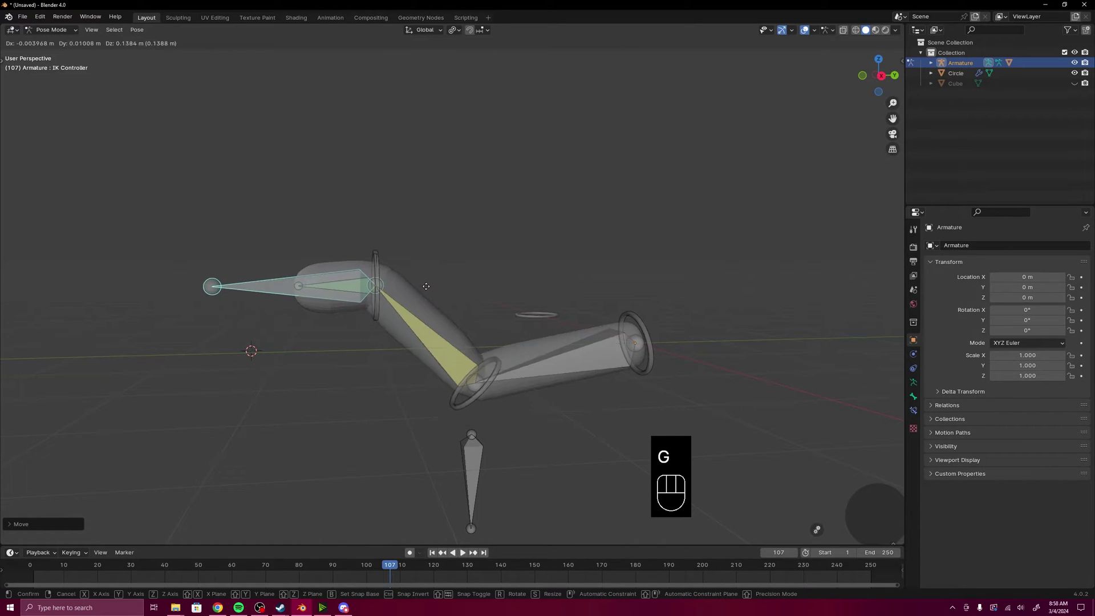
{"action": "left_click", "coordinate": [459, 292]}
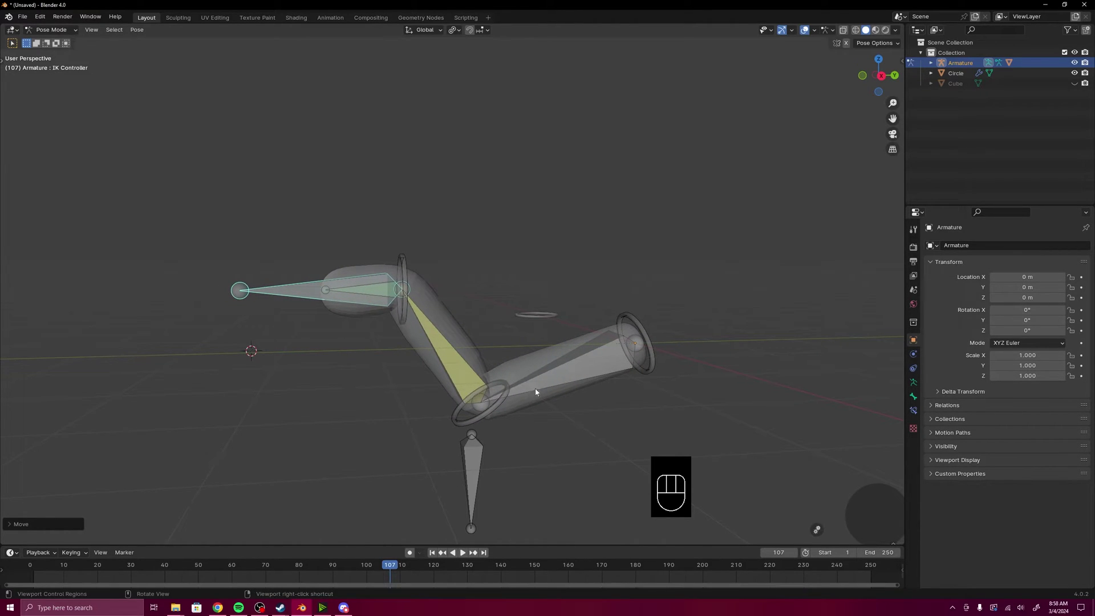
Rotate the end, middle and top circle controls to reshape the arm.
{"action": "left_click", "coordinate": [654, 353]}
{"action": "key", "text": "r"}
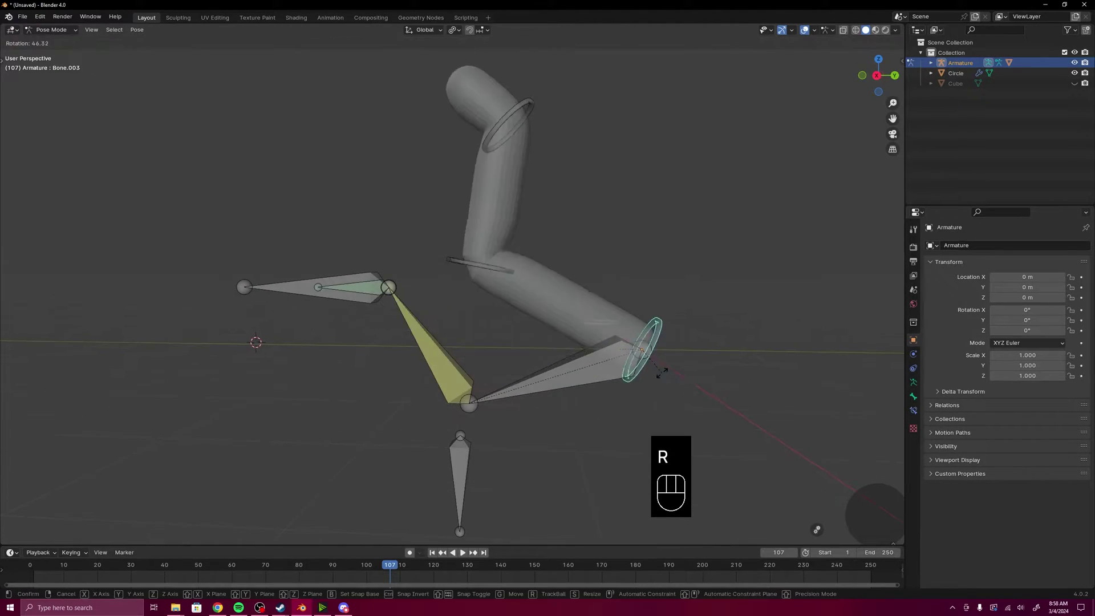
{"action": "left_click", "coordinate": [658, 373]}
{"action": "left_click", "coordinate": [516, 255]}
{"action": "key", "text": "r"}
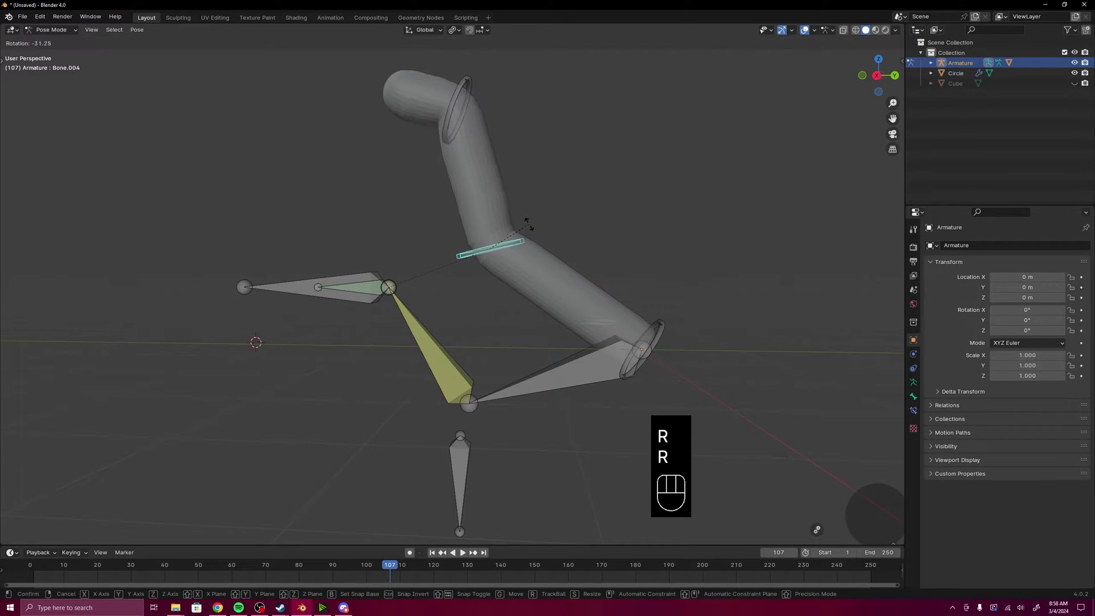
{"action": "left_click", "coordinate": [527, 224]}
{"action": "left_click", "coordinate": [455, 85]}
{"action": "key", "text": "r"}
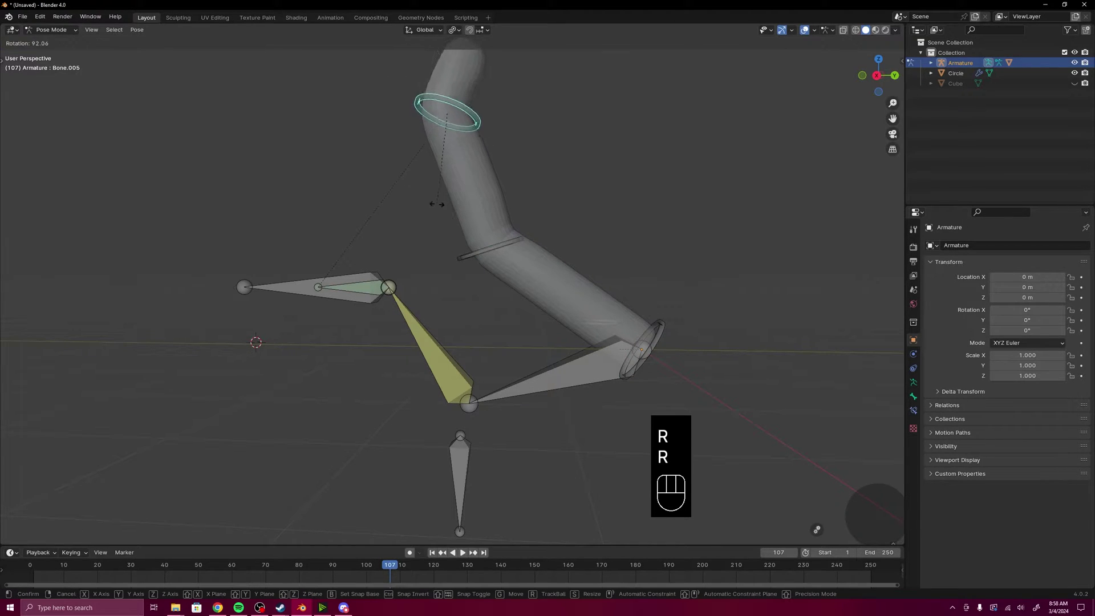
{"action": "left_click", "coordinate": [453, 197]}
Move the IK Controller again to re-bend the arm, then begin rotating the end bone.
{"action": "left_click", "coordinate": [307, 285]}
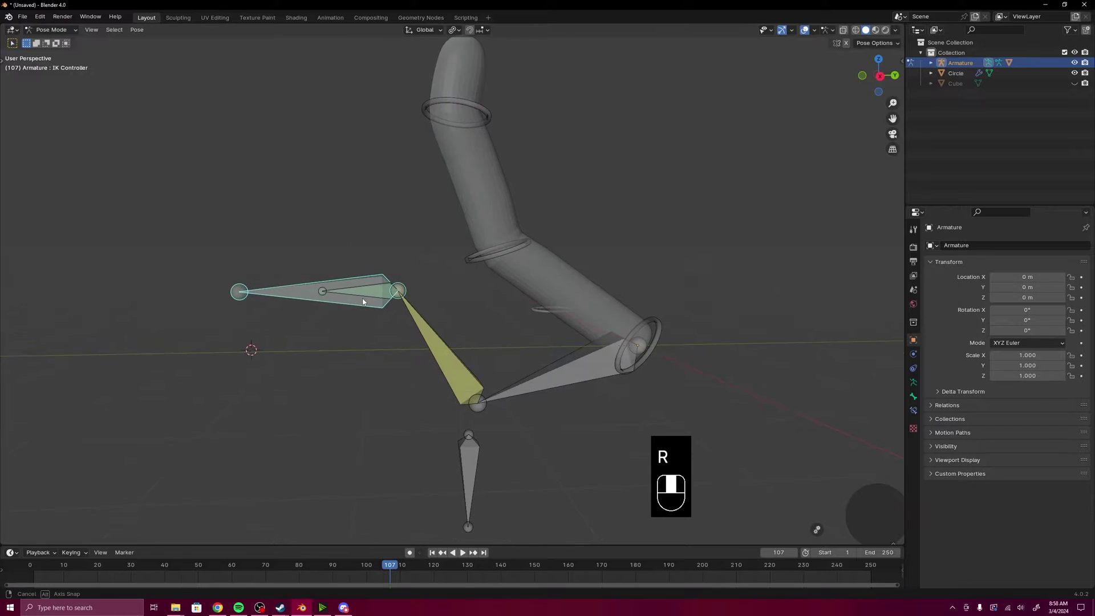
{"action": "key", "text": "g"}
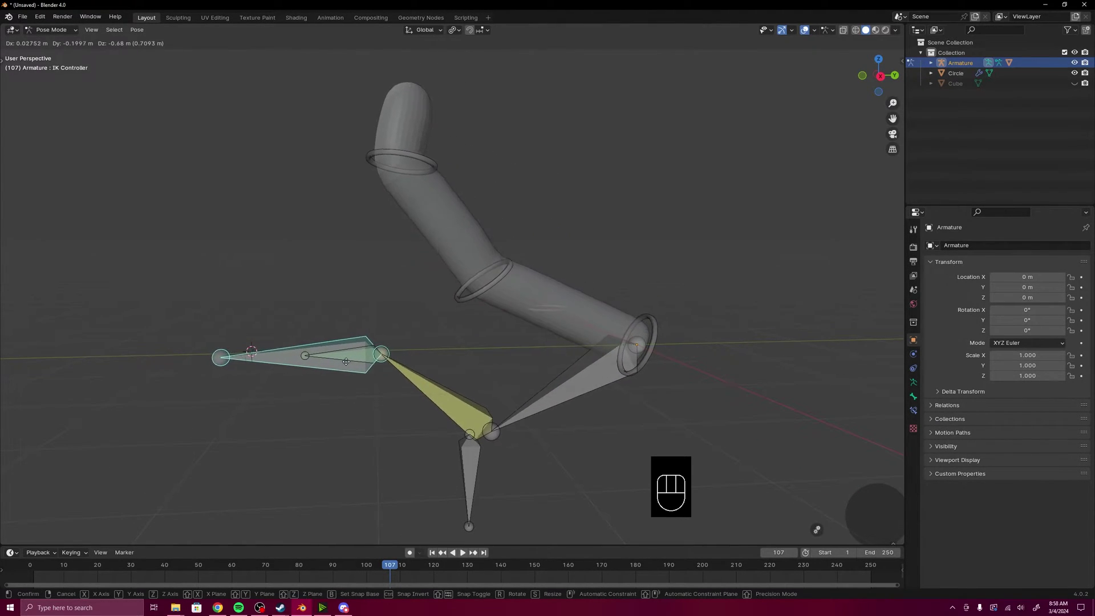
{"action": "left_click", "coordinate": [354, 386]}
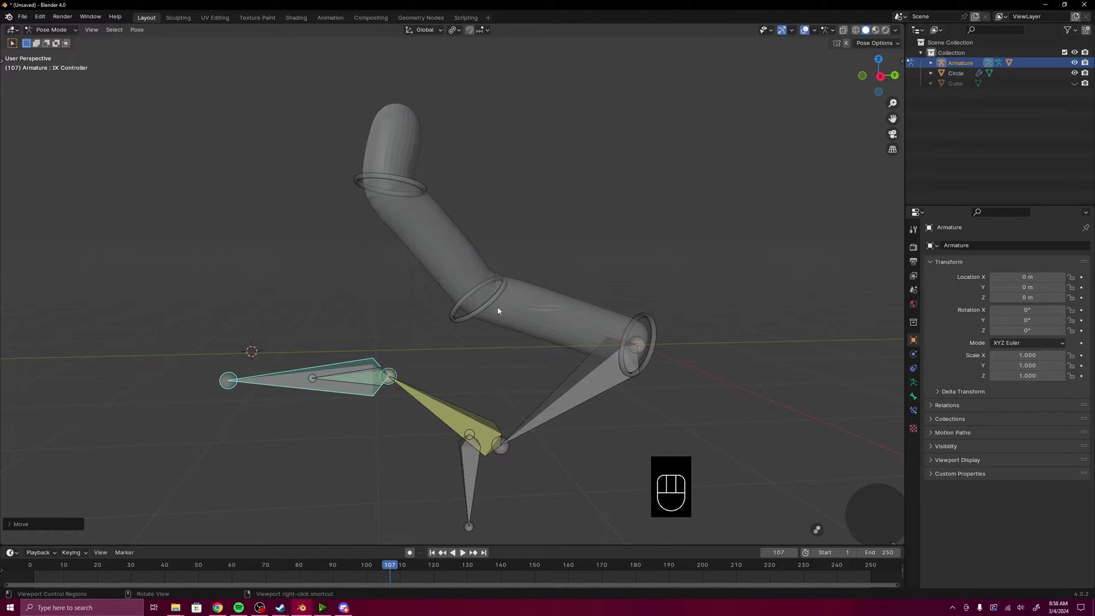
{"action": "left_click", "coordinate": [656, 329]}
{"action": "key", "text": "r"}
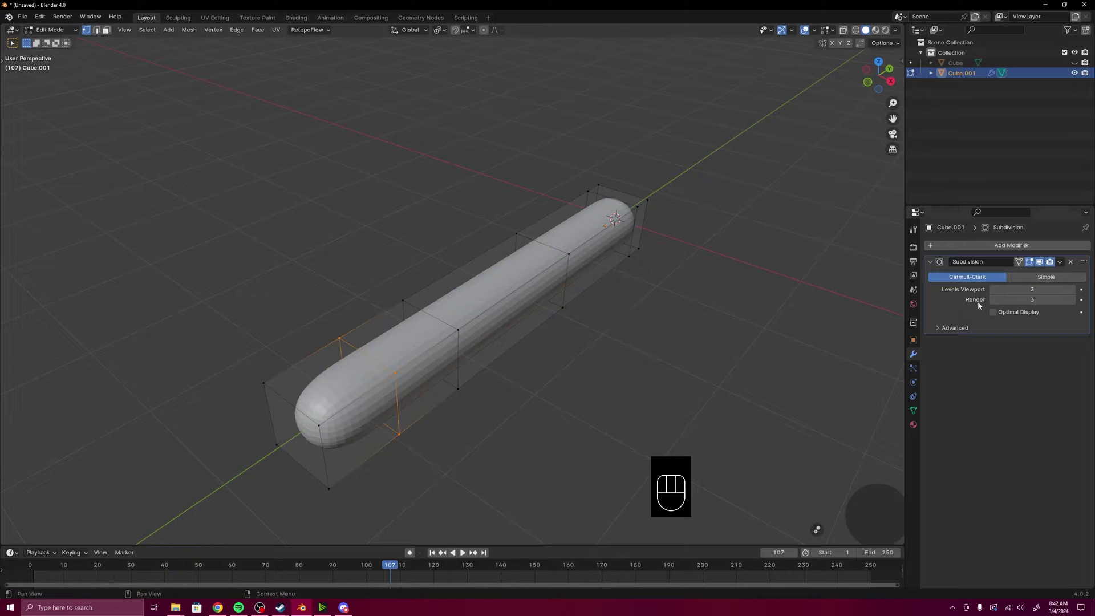
Add a circle mesh in Object Mode and move it along X, left of the capsule.
{"action": "middle_click_drag", "start_coordinate": [559, 323], "coordinate": [594, 371]}
{"action": "key", "text": "Tab"}
{"action": "key", "text": "shift+a"}
{"action": "mouse_move", "coordinate": [594, 372]}
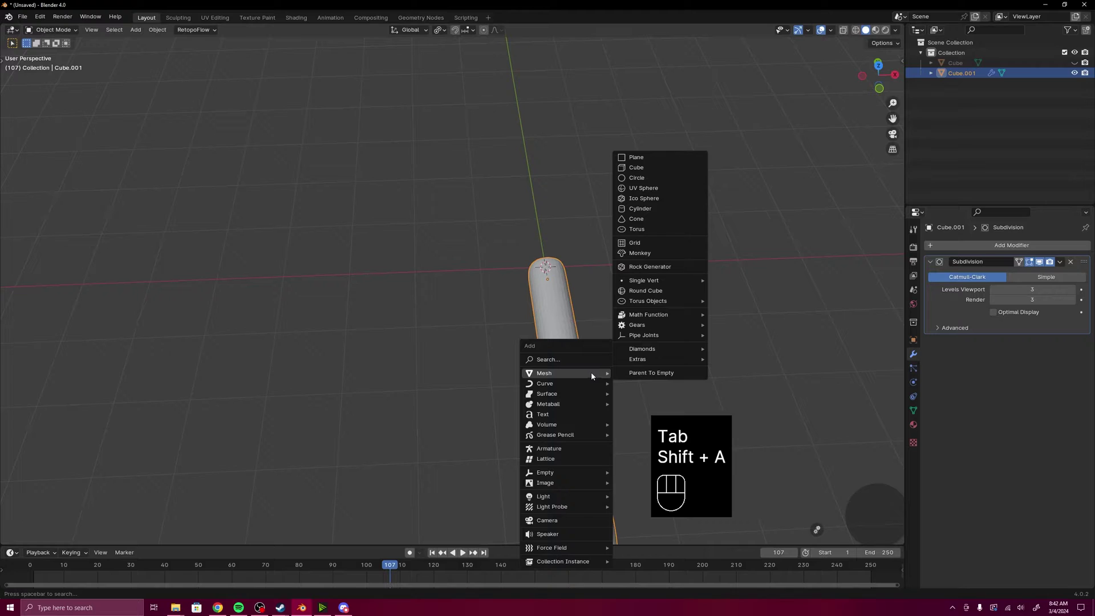
{"action": "left_click", "coordinate": [638, 178]}
{"action": "key", "text": "g"}
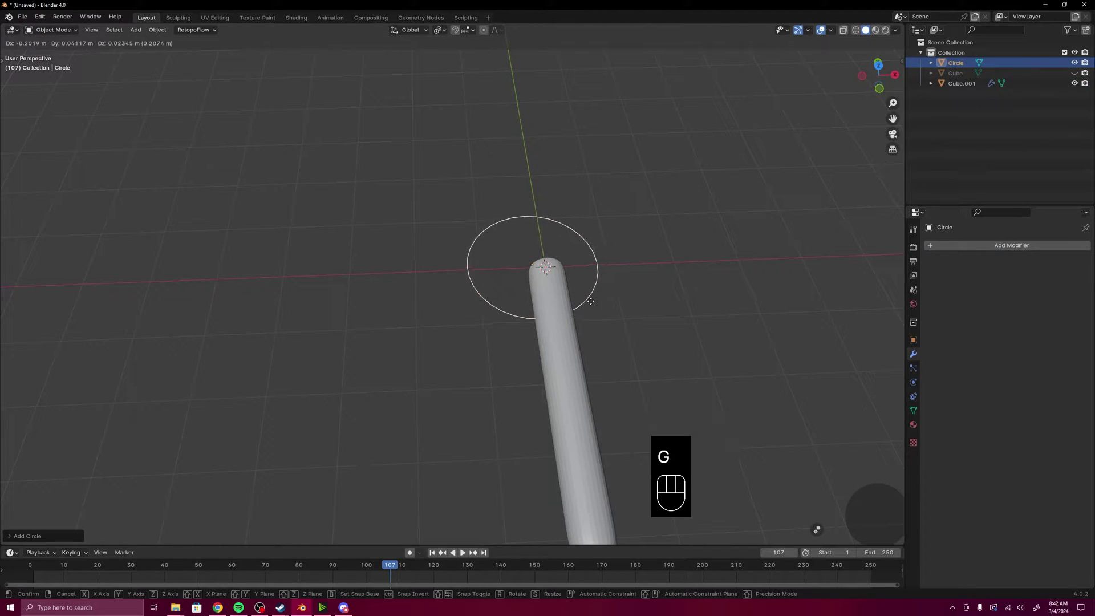
{"action": "key", "text": "x"}
{"action": "left_click", "coordinate": [361, 318]}
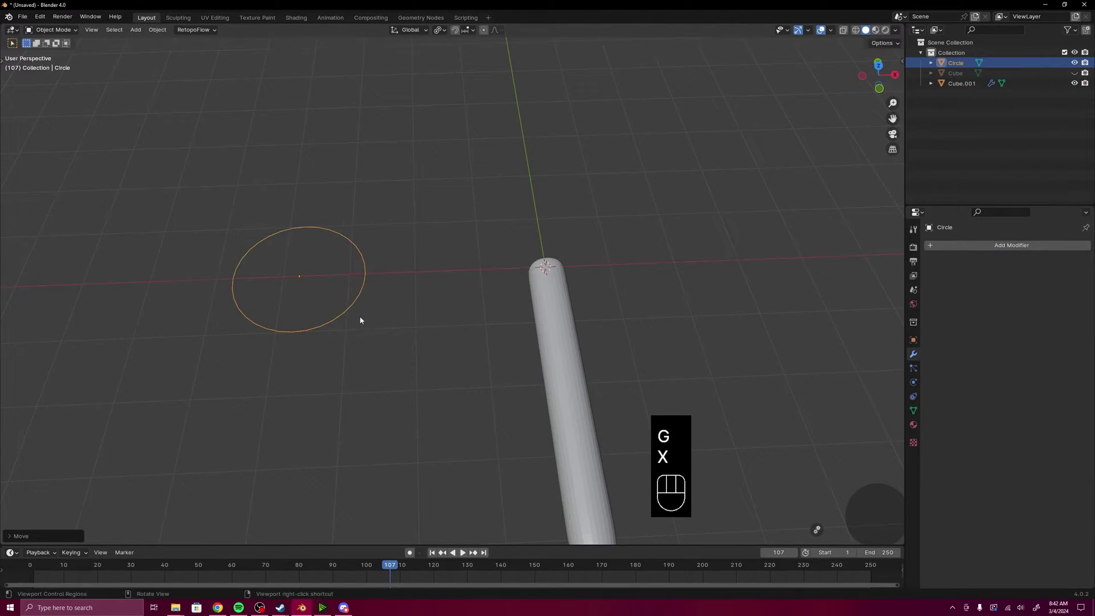
Scale the circle's vertices down into a small ring in Edit Mode.
{"action": "middle_click_drag", "start_coordinate": [362, 318], "coordinate": [607, 346]}
{"action": "key", "text": "Tab"}
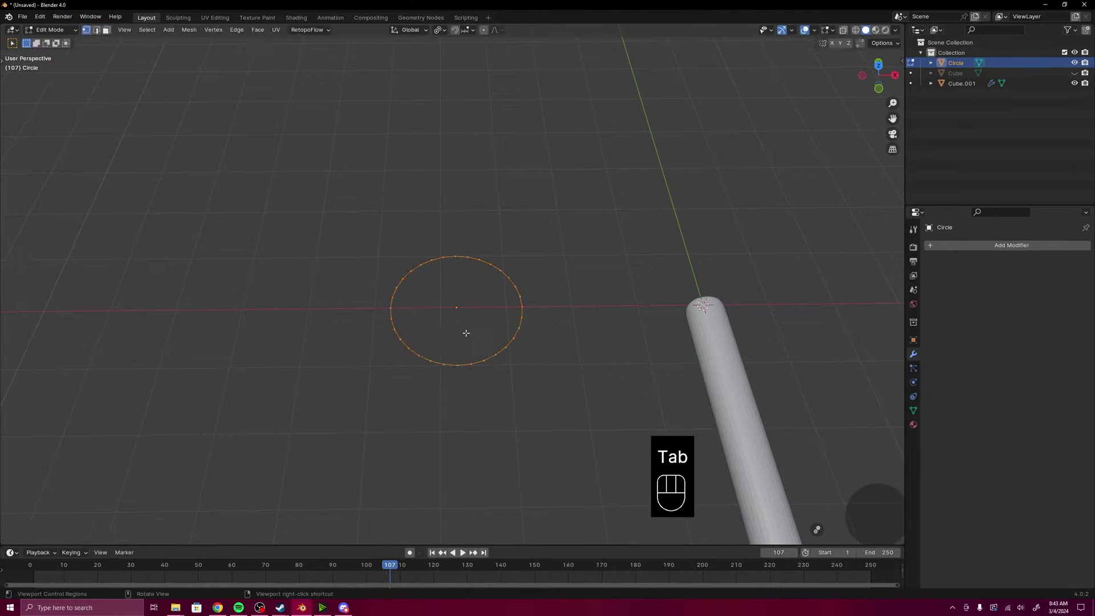
{"action": "middle_click_drag", "start_coordinate": [478, 335], "coordinate": [663, 412]}
{"action": "key", "text": "s"}
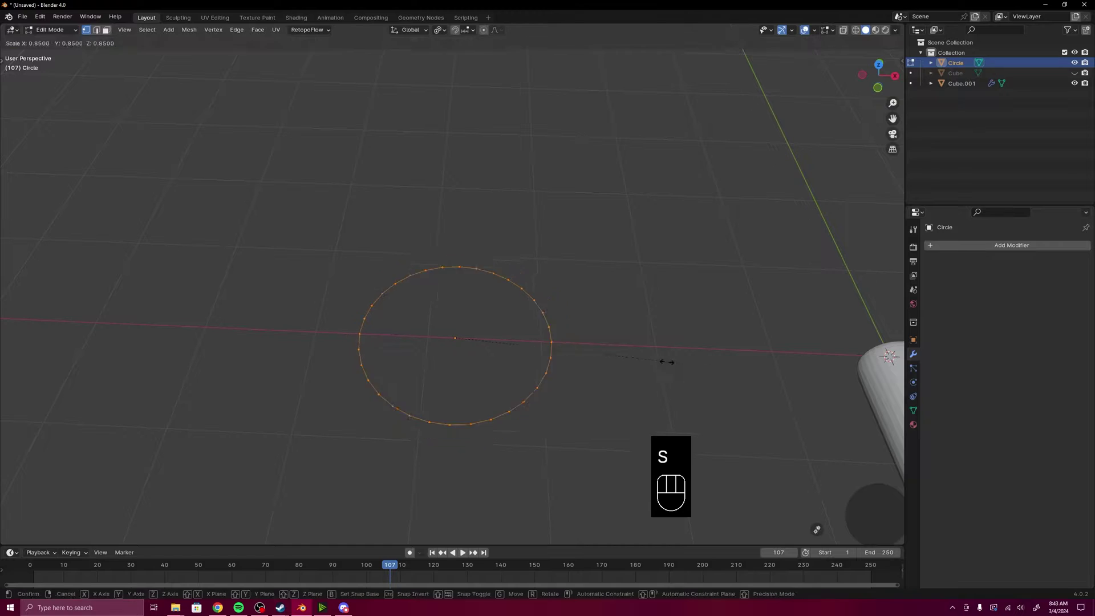
{"action": "left_click", "coordinate": [546, 344]}
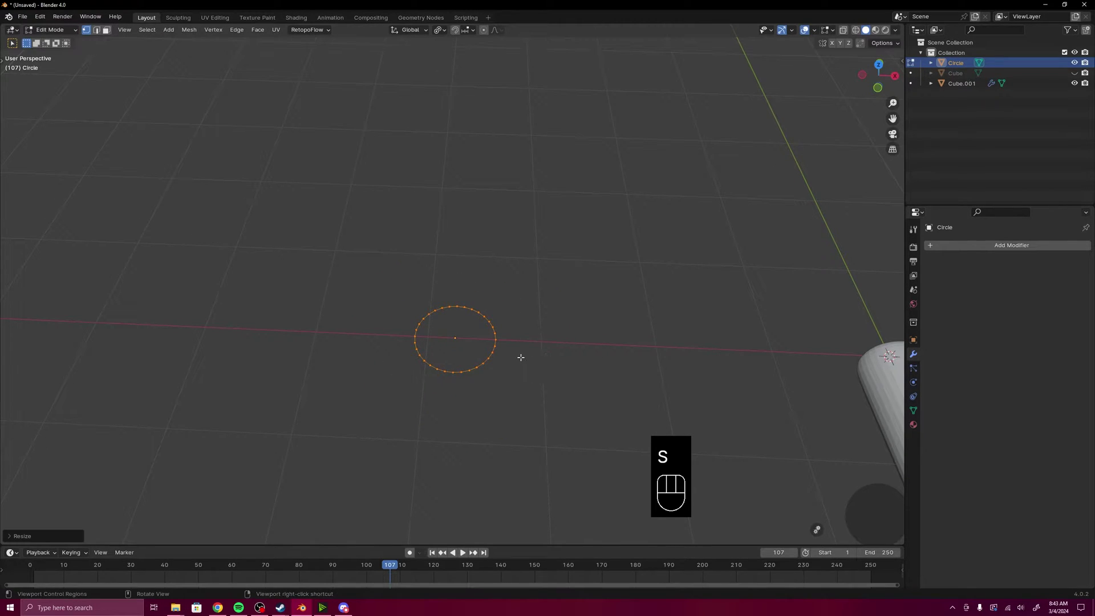
{"action": "middle_click_drag", "start_coordinate": [521, 357], "coordinate": [519, 358]}
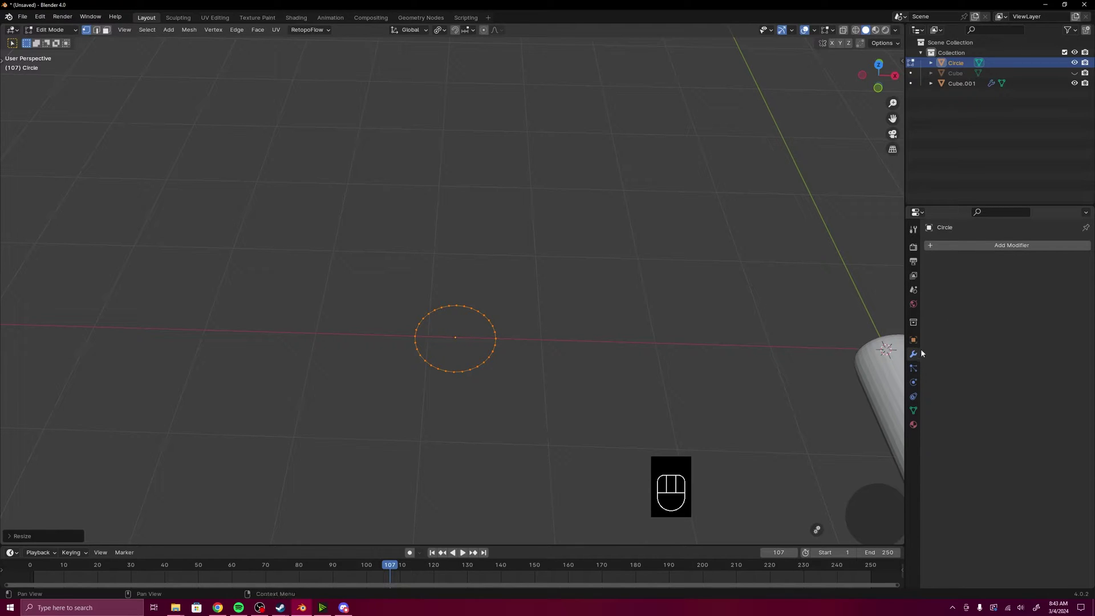
Add a Skin modifier to the circle mesh.
{"action": "left_click", "coordinate": [979, 245]}
{"action": "mouse_move", "coordinate": [980, 248]}
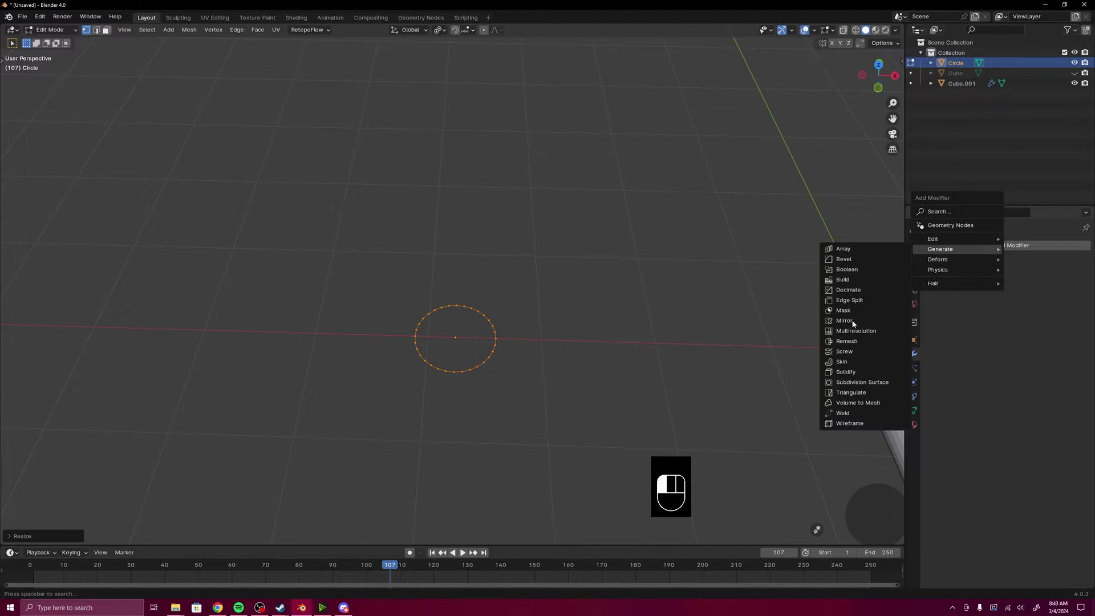
{"action": "left_click", "coordinate": [842, 362]}
{"action": "middle_click_drag", "start_coordinate": [560, 335], "coordinate": [575, 389]}
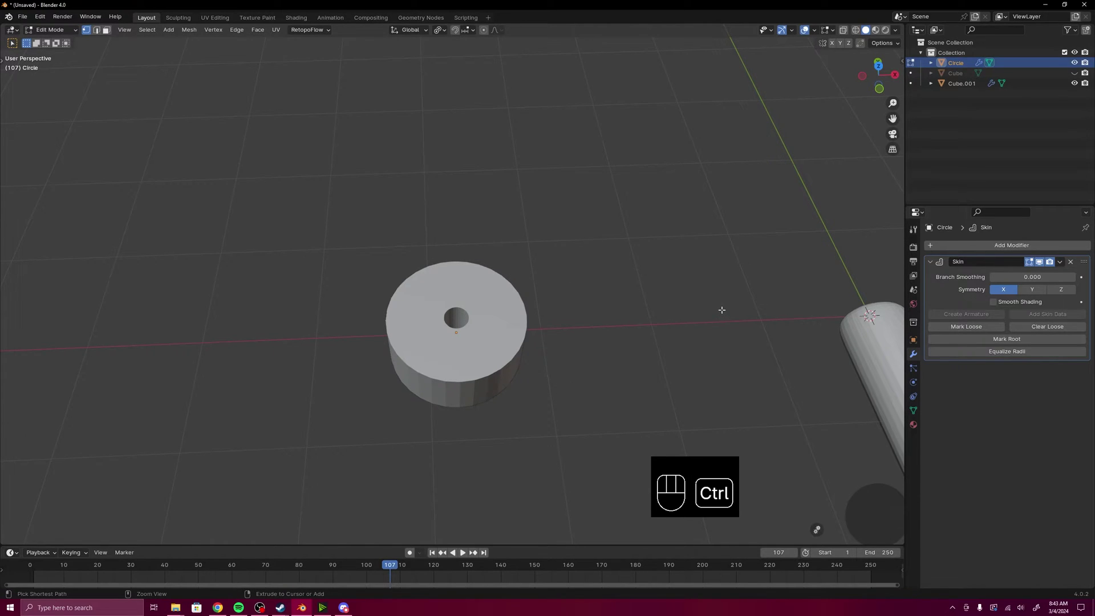
Shrink the ring's skin radius, enable Smooth Shading, and return to Object Mode to add an armature.
{"action": "key", "text": "ctrl+a"}
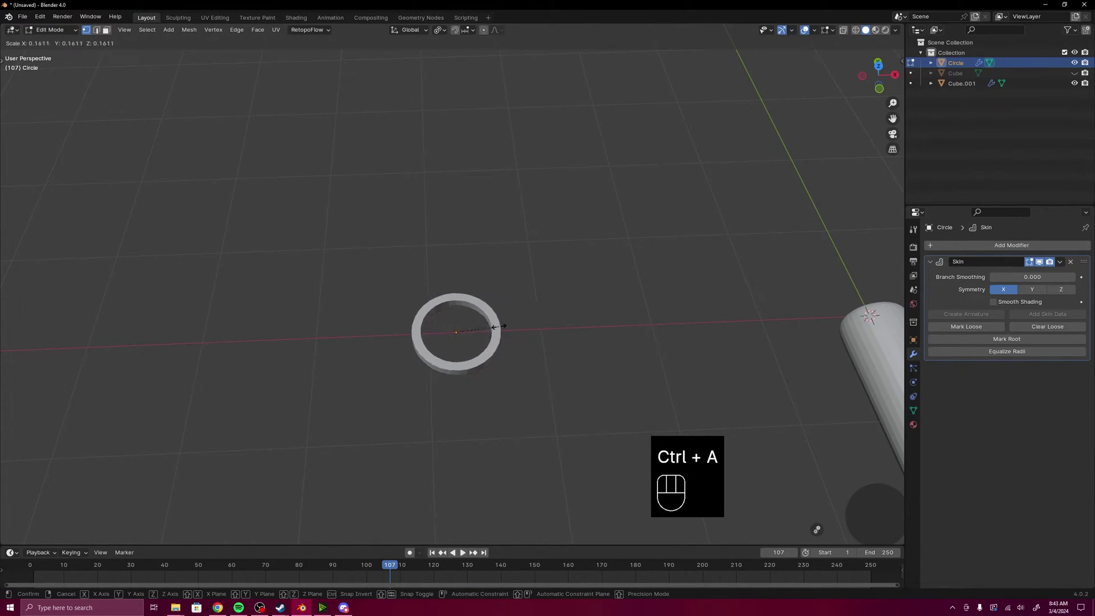
{"action": "left_click", "coordinate": [470, 329]}
{"action": "left_click", "coordinate": [996, 302]}
{"action": "key", "text": "Tab"}
{"action": "mouse_move", "coordinate": [616, 308]}
{"action": "middle_mouse_down"}
{"action": "mouse_move", "coordinate": [542, 293]}
{"action": "mouse_move", "coordinate": [562, 367]}
{"action": "mouse_move", "coordinate": [547, 369]}
{"action": "middle_mouse_up"}
{"action": "left_click", "coordinate": [541, 298]}
{"action": "key", "text": "shift+a"}
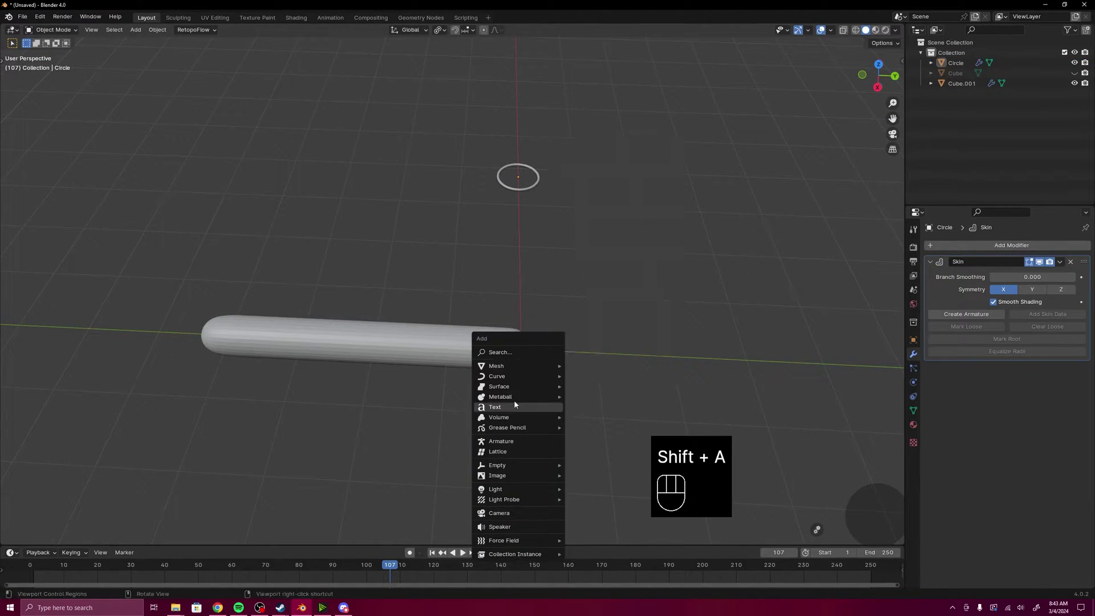
Add an armature at the capsule's end and turn on X-ray to see the bone.
{"action": "left_click", "coordinate": [509, 442]}
{"action": "middle_click_drag", "start_coordinate": [509, 440], "coordinate": [588, 361]}
{"action": "key", "text": "alt+z"}
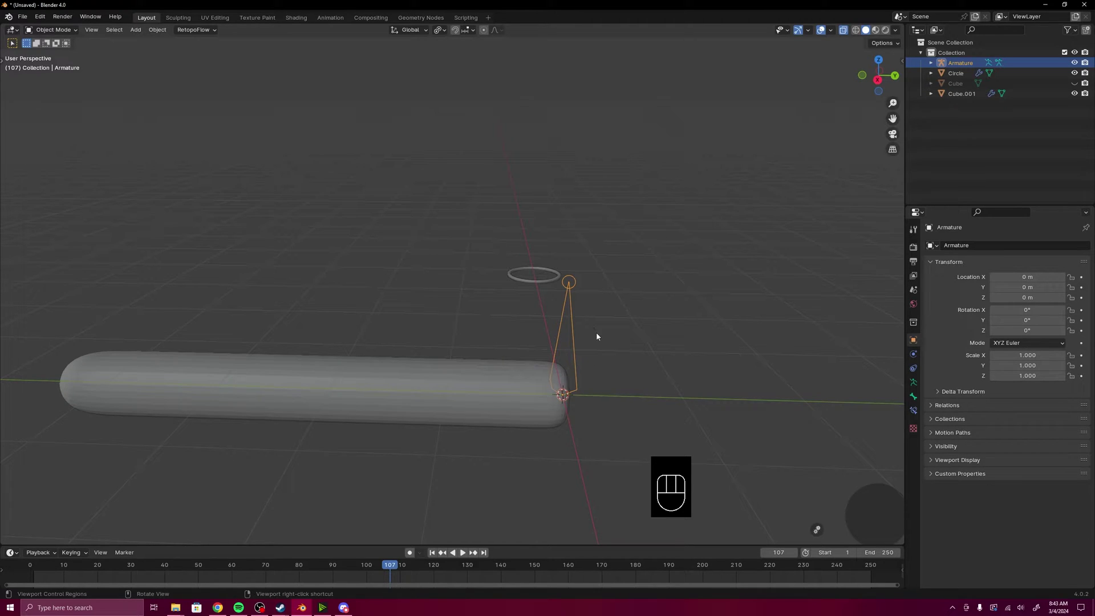
{"action": "key", "text": "Tab"}
{"action": "middle_click_drag", "start_coordinate": [606, 371], "coordinate": [599, 370]}
Rotate the bone 90° about X so it lies along the capsule.
{"action": "key", "text": "KP_3"}
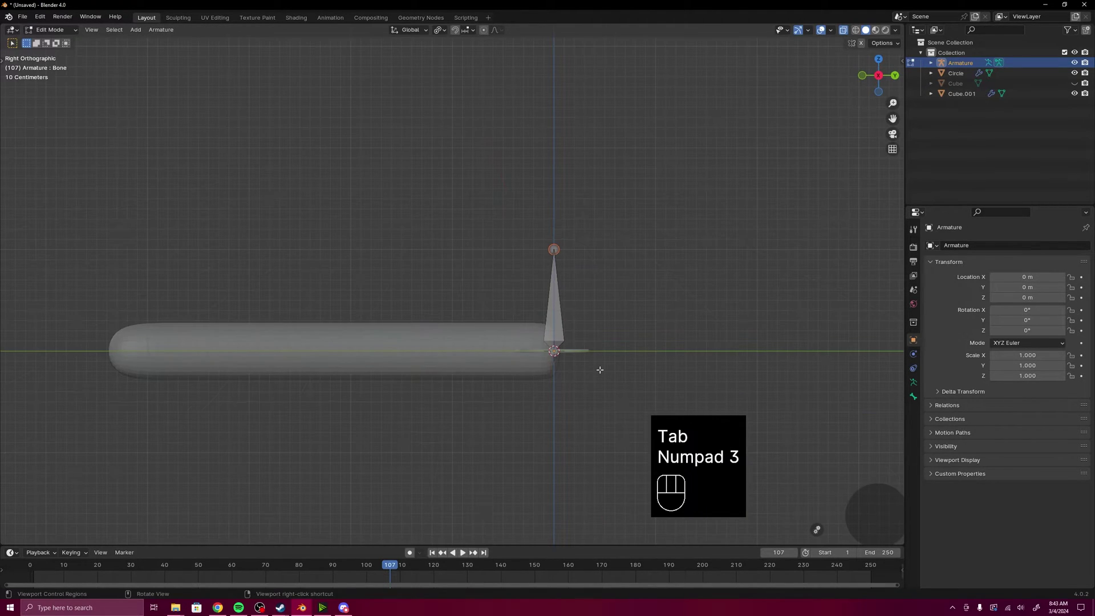
{"action": "left_click", "coordinate": [561, 308]}
{"action": "middle_click_drag", "start_coordinate": [561, 308], "coordinate": [564, 315], "text": "shift"}
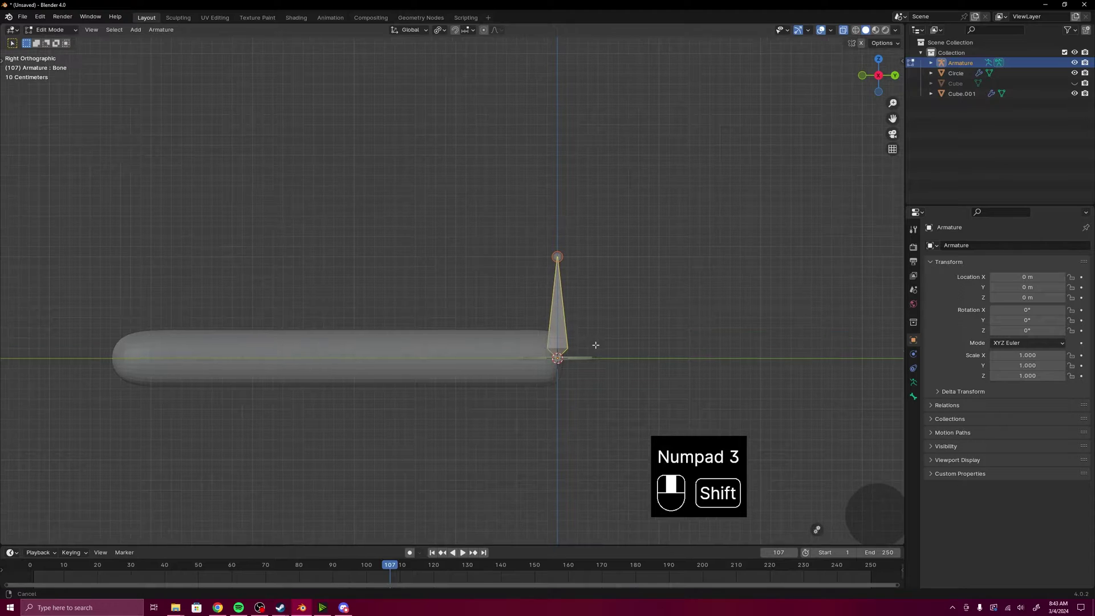
{"action": "type", "text": "rx"}
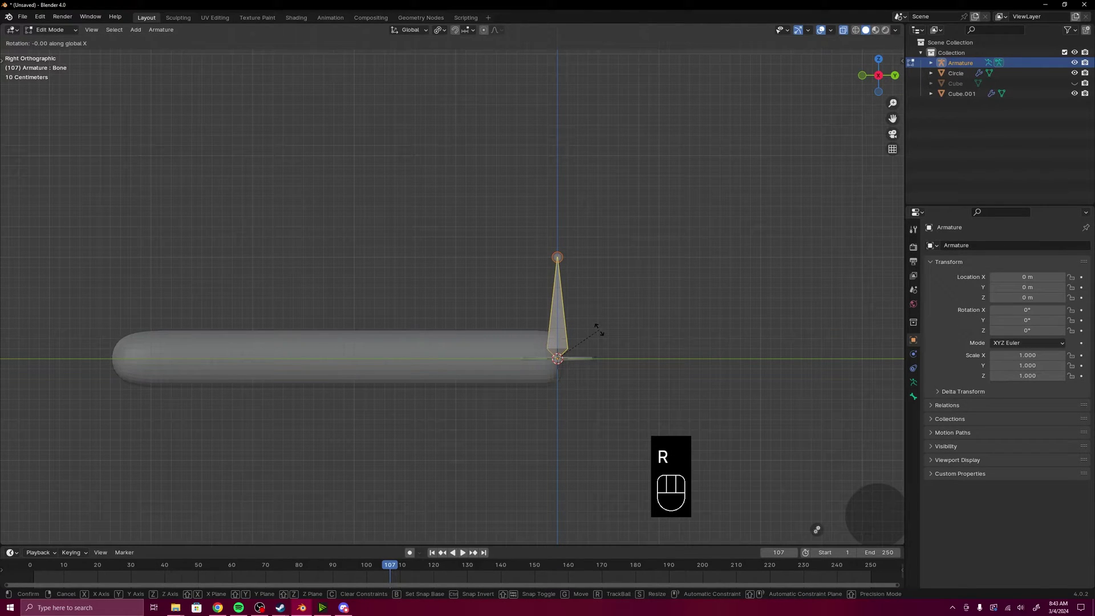
{"action": "type", "text": "90"}
{"action": "left_click", "coordinate": [598, 328]}
{"action": "scroll", "coordinate": [597, 336], "scroll_direction": "up", "scroll_amount": 2}
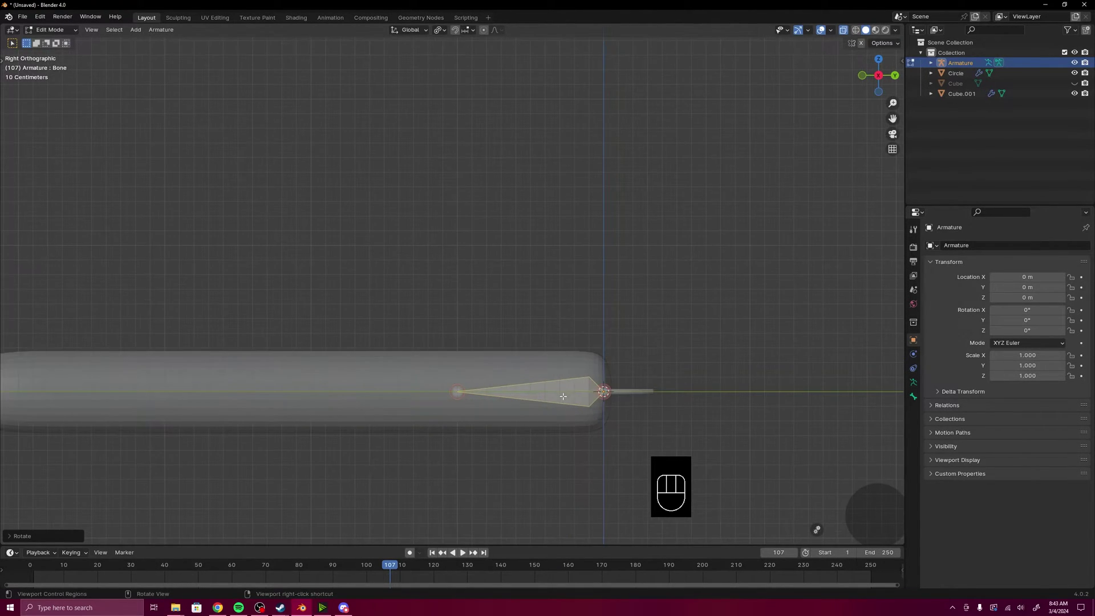
{"action": "middle_click_drag", "start_coordinate": [534, 408], "coordinate": [650, 409], "text": "shift"}
{"action": "scroll", "coordinate": [571, 386], "scroll_direction": "down", "scroll_amount": 2}
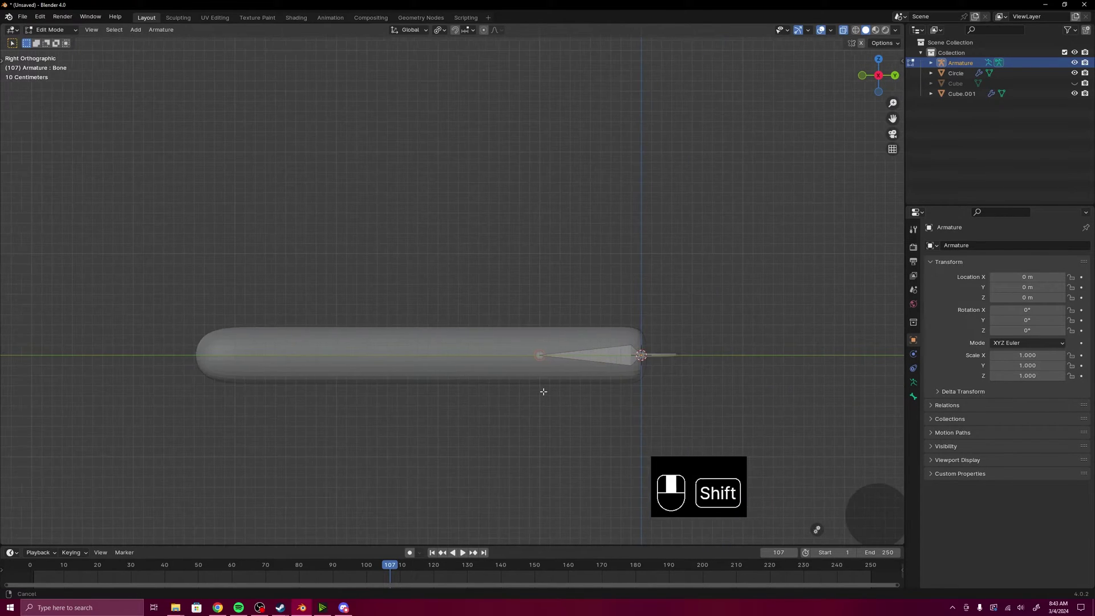
{"action": "middle_click_drag", "start_coordinate": [546, 386], "coordinate": [592, 397], "text": "shift"}
Reposition the bone head along Y and slightly lower on Z.
{"action": "key", "text": "g"}
{"action": "key", "text": "y"}
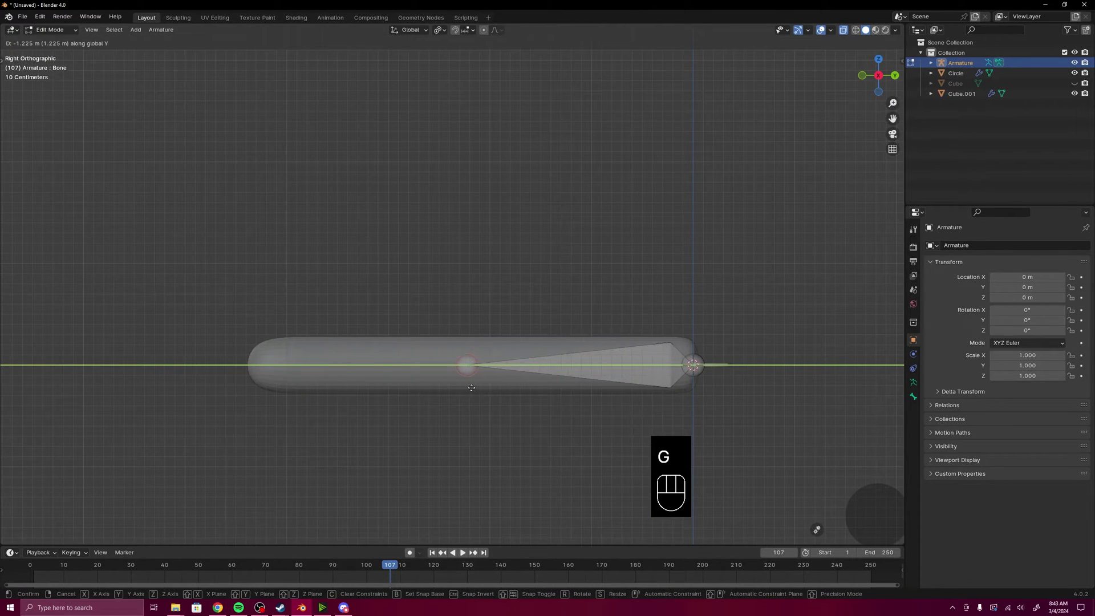
{"action": "left_click", "coordinate": [484, 383]}
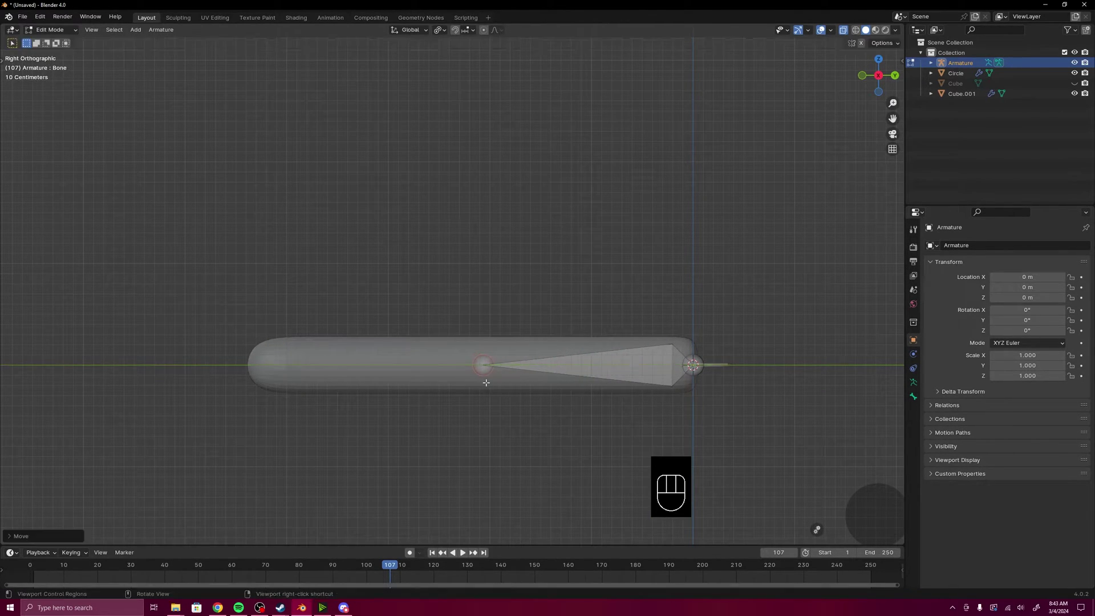
{"action": "key", "text": "g"}
{"action": "key", "text": "z"}
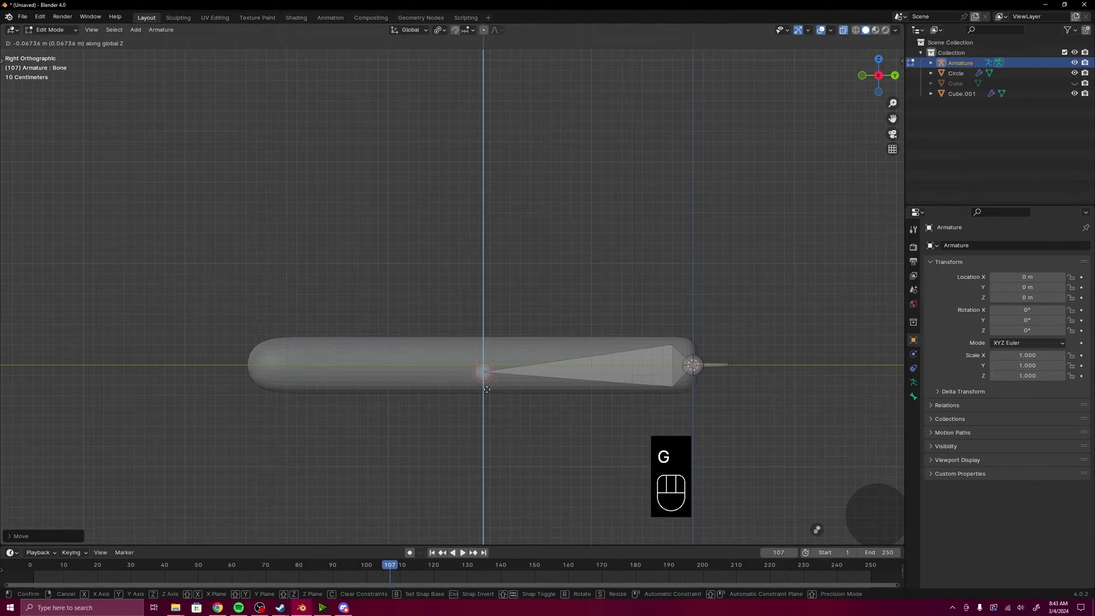
{"action": "left_click", "coordinate": [487, 389]}
{"action": "key", "text": "g"}
{"action": "key", "text": "y"}
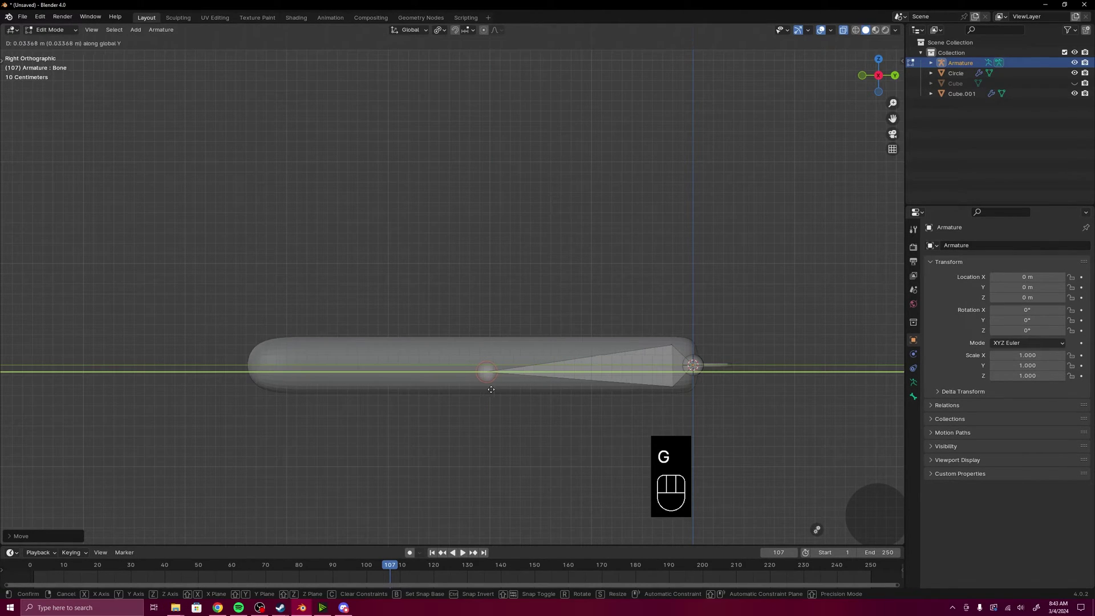
{"action": "left_click", "coordinate": [496, 389]}
{"action": "middle_click_drag", "start_coordinate": [496, 390], "coordinate": [562, 393], "text": "shift"}
Extrude two more bones along Y to complete the three-bone chain.
{"action": "key", "text": "e"}
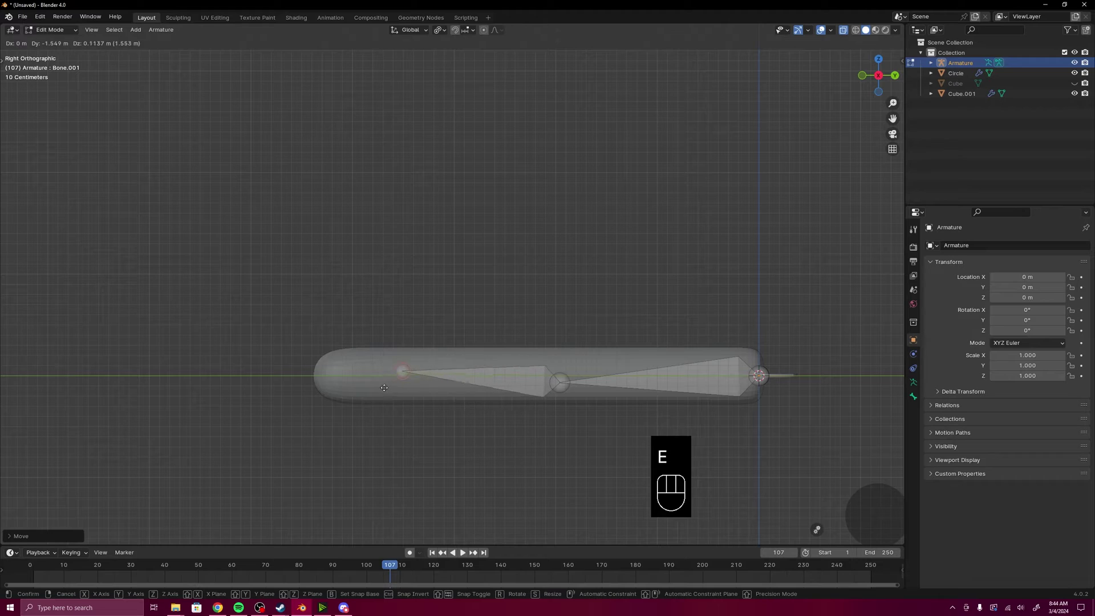
{"action": "left_click", "coordinate": [383, 390]}
{"action": "middle_click_drag", "start_coordinate": [383, 390], "coordinate": [355, 395], "text": "shift"}
{"action": "key", "text": "e"}
{"action": "key", "text": "y"}
{"action": "left_click", "coordinate": [429, 397]}
{"action": "scroll", "coordinate": [402, 389], "scroll_direction": "up", "scroll_amount": 1}
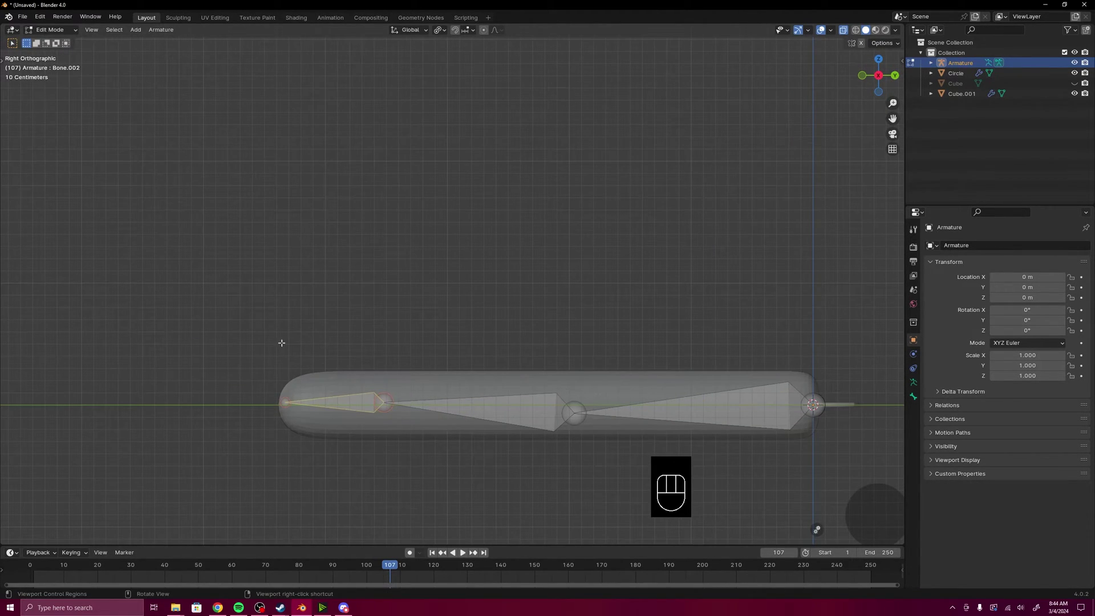
Duplicate the end bone in place, clear its parent, and scale it up.
{"action": "key", "text": "shift+d"}
{"action": "right_click", "coordinate": [409, 161]}
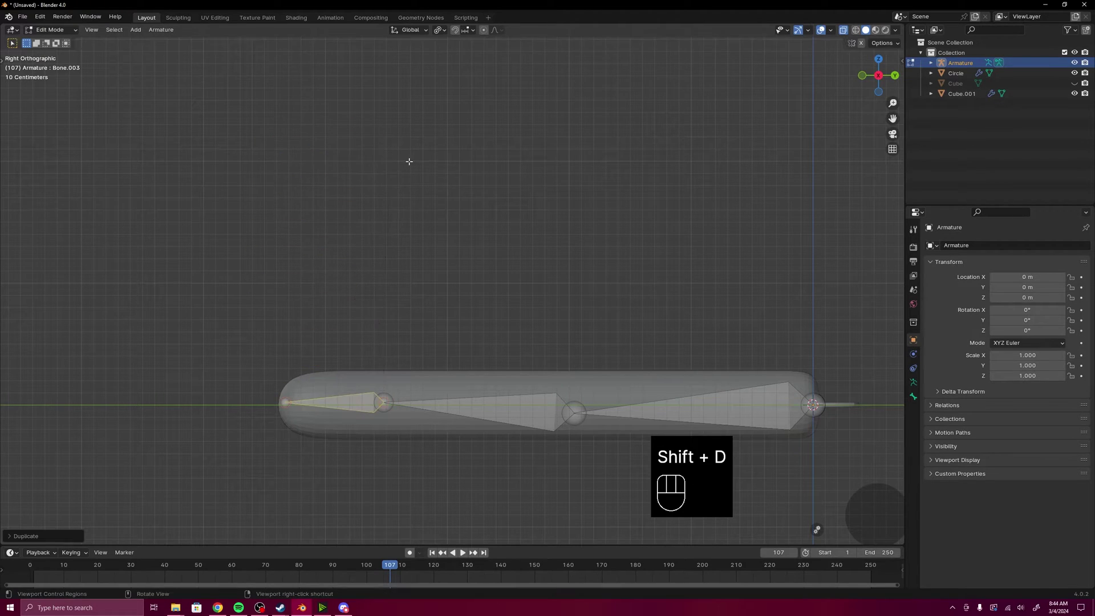
{"action": "key", "text": "alt+p"}
{"action": "left_click", "coordinate": [405, 163]}
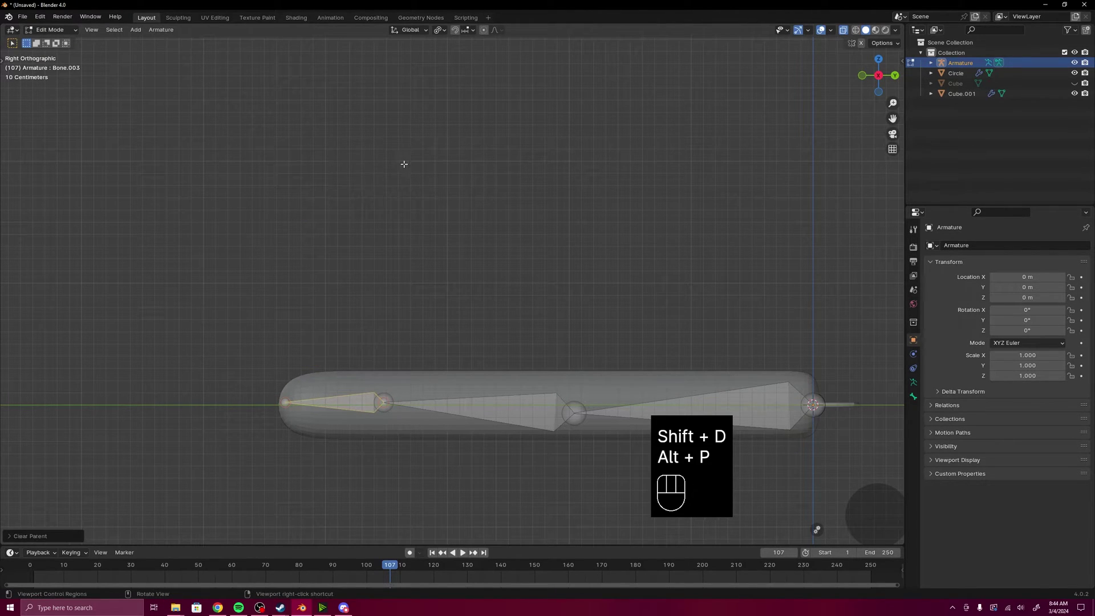
{"action": "key", "text": "s"}
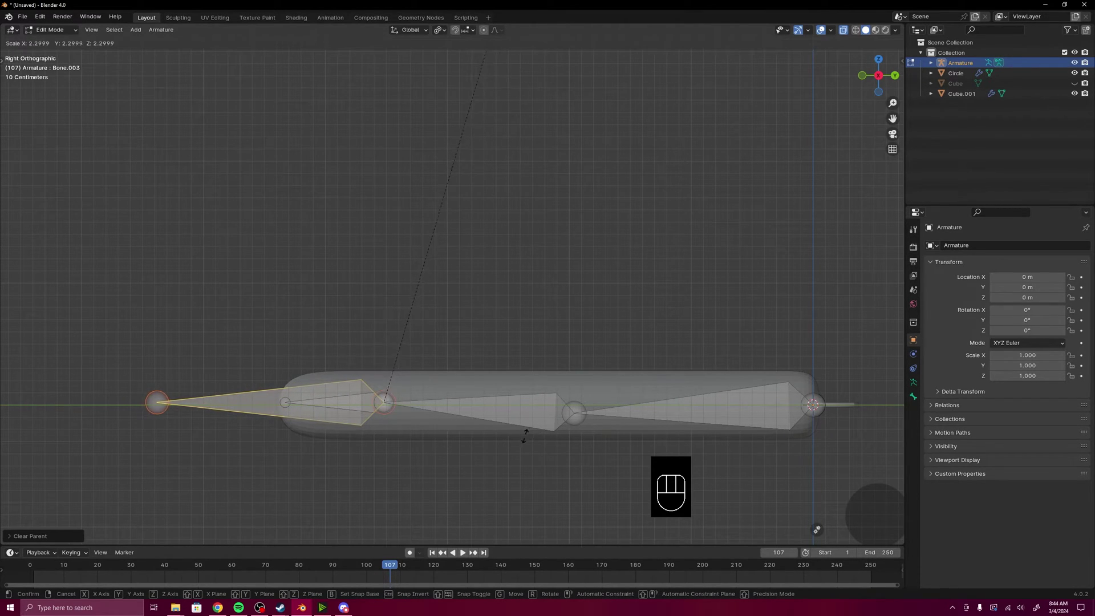
{"action": "left_click", "coordinate": [493, 479]}
{"action": "scroll", "coordinate": [493, 479], "scroll_direction": "down", "scroll_amount": 2}
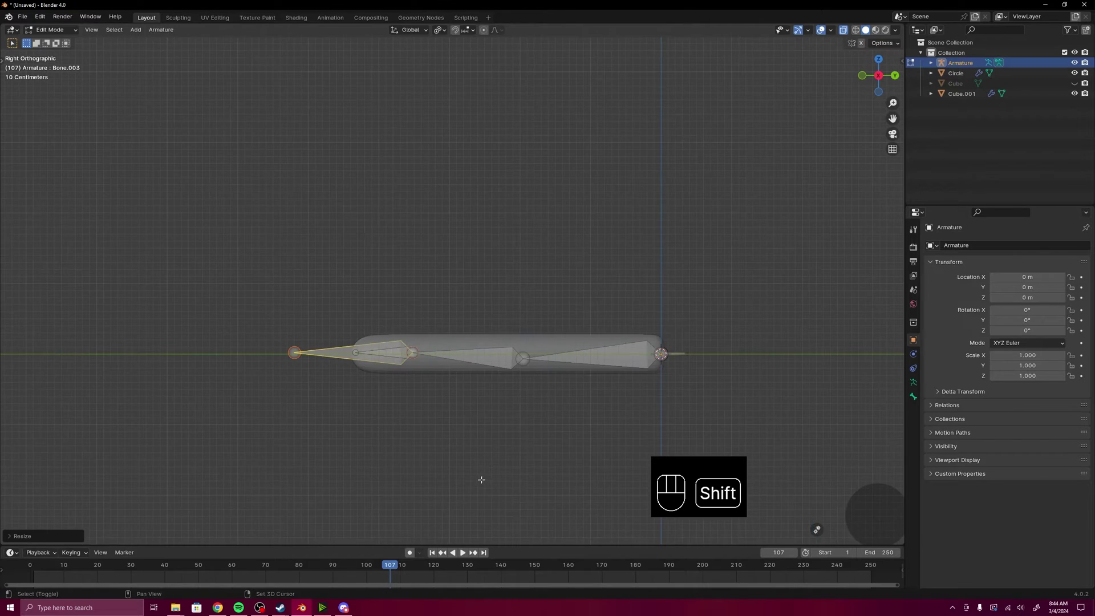
{"action": "middle_click_drag", "start_coordinate": [480, 480], "coordinate": [482, 502], "text": "shift"}
{"action": "scroll", "coordinate": [481, 507], "scroll_direction": "up", "scroll_amount": 2}
Rename the enlarged bone 'IK Controller' and duplicate it.
{"action": "key", "text": "F2"}
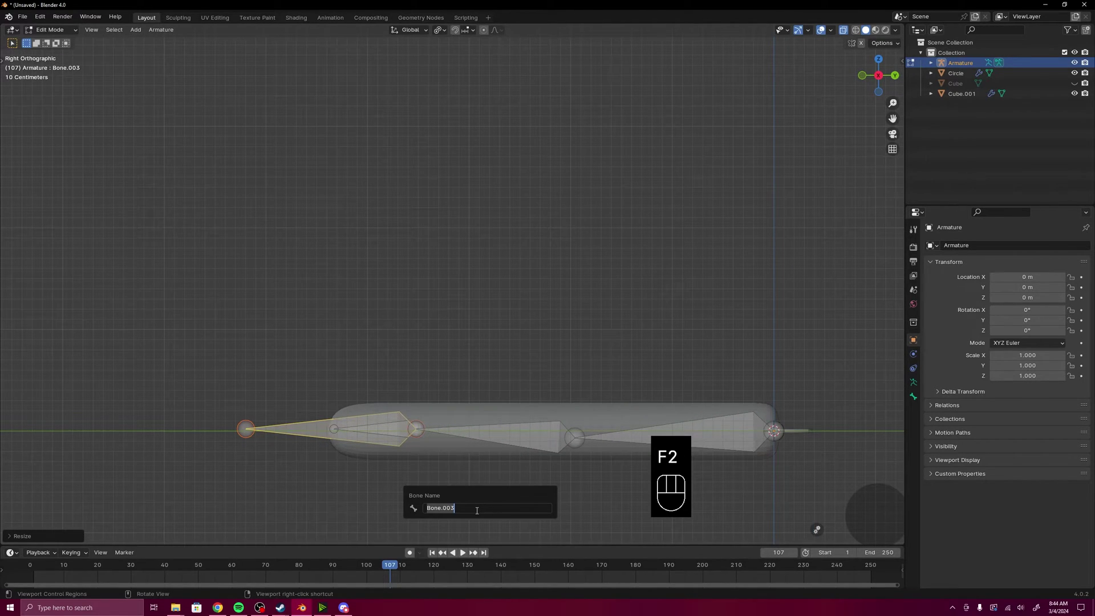
{"action": "type", "text": "Ik"}
{"action": "key", "text": "BackSpace"}
{"action": "type", "text": "K Cont"}
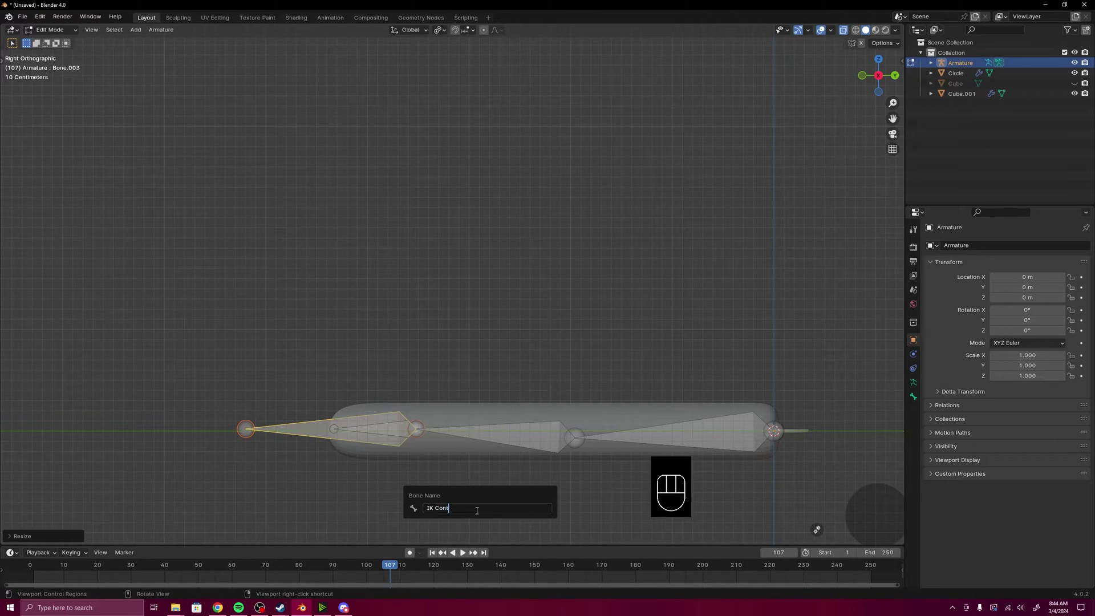
{"action": "type", "text": "roller"}
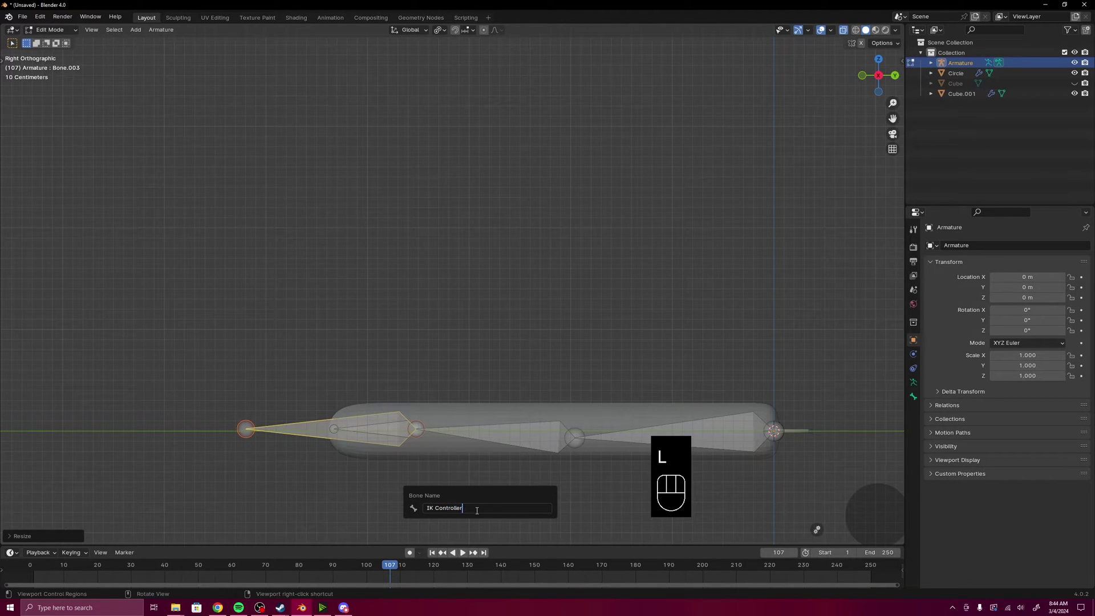
{"action": "key", "text": "Return"}
{"action": "scroll", "coordinate": [484, 469], "scroll_direction": "down", "scroll_amount": 2}
{"action": "middle_click_drag", "start_coordinate": [484, 469], "coordinate": [449, 402], "text": "shift"}
{"action": "key", "text": "shift+d"}
Rotate the copy to point straight down, shrink it, and place it under the arm's middle.
{"action": "left_click", "coordinate": [570, 477]}
{"action": "middle_click_drag", "start_coordinate": [569, 476], "coordinate": [500, 440], "text": "shift"}
{"action": "key", "text": "r"}
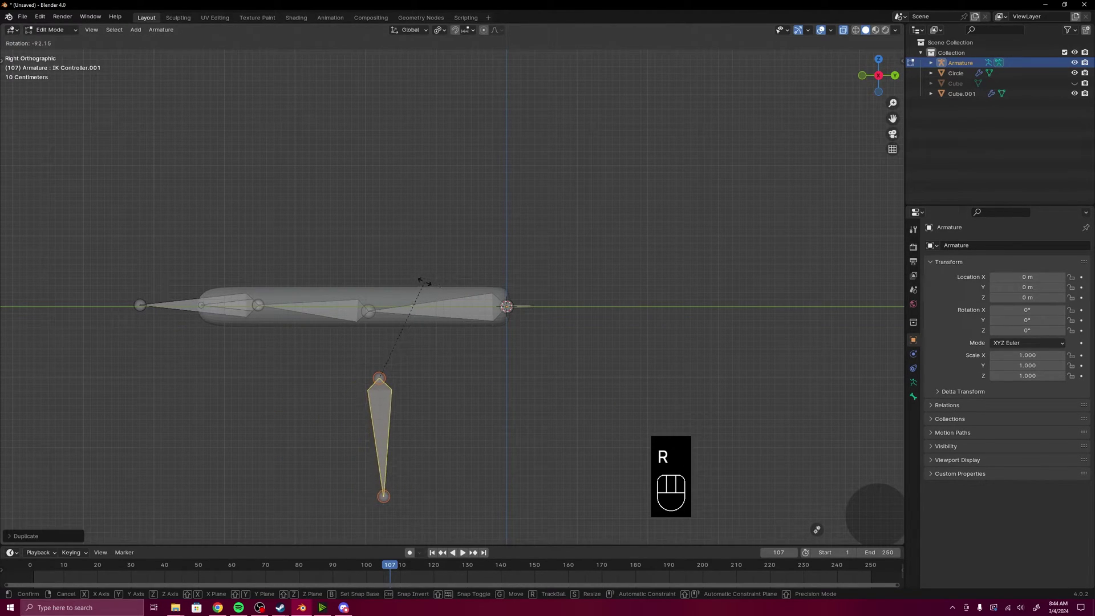
{"action": "left_click", "coordinate": [424, 282]}
{"action": "middle_click_drag", "start_coordinate": [424, 282], "coordinate": [486, 280], "text": "shift"}
{"action": "key", "text": "g"}
{"action": "left_click", "coordinate": [556, 421]}
{"action": "key", "text": "s"}
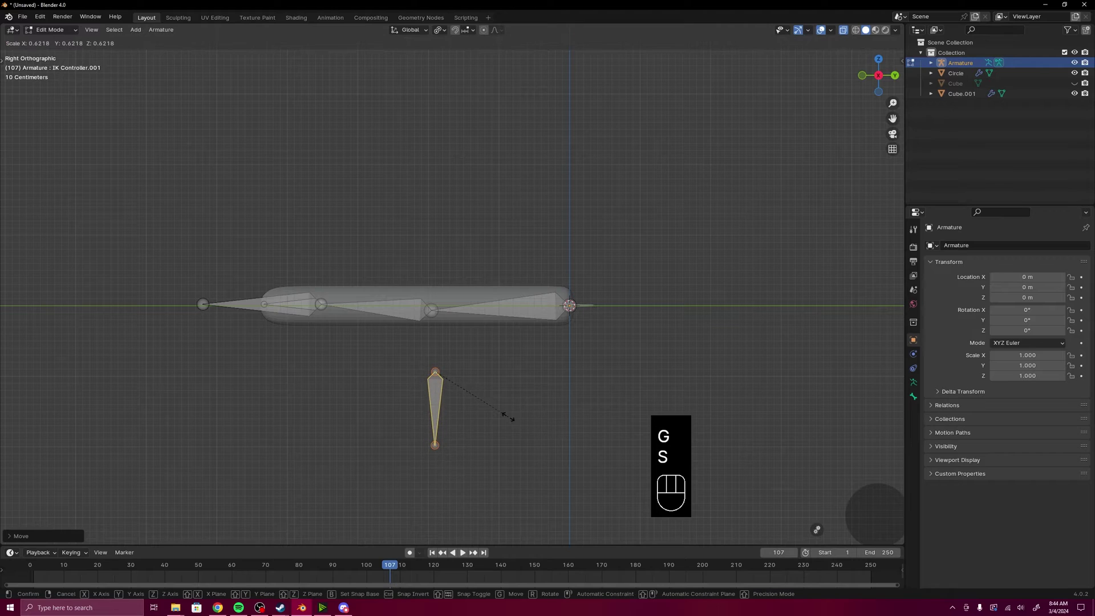
{"action": "left_click", "coordinate": [508, 416]}
{"action": "key", "text": "g"}
{"action": "left_click", "coordinate": [502, 415]}
Rename the vertical bone 'Pole' and select the three arm bones.
{"action": "key", "text": "F2"}
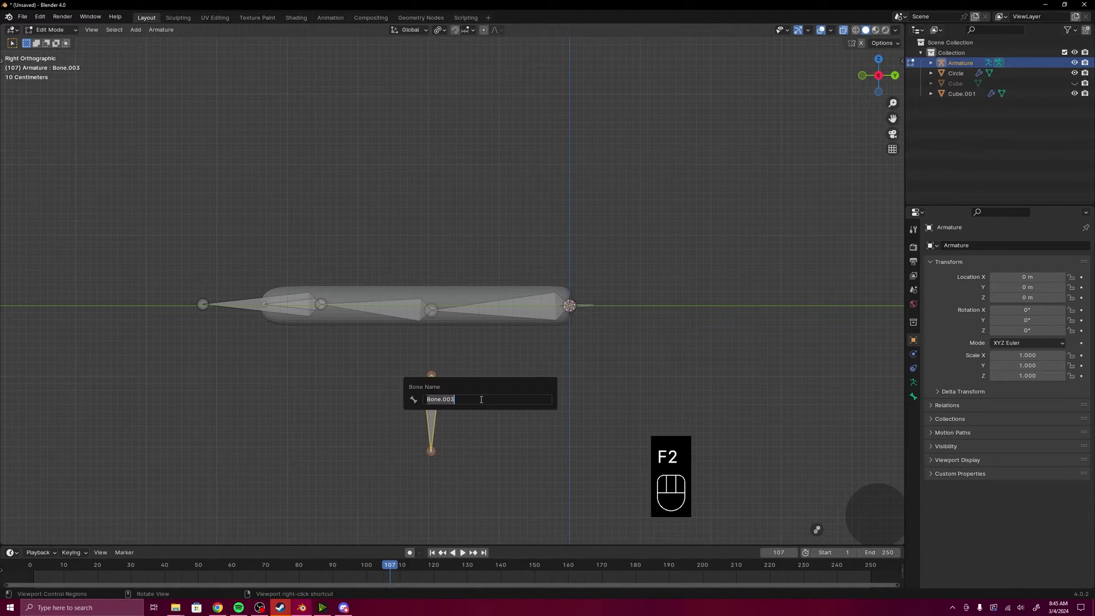
{"action": "type", "text": "Pole"}
{"action": "key", "text": "Return"}
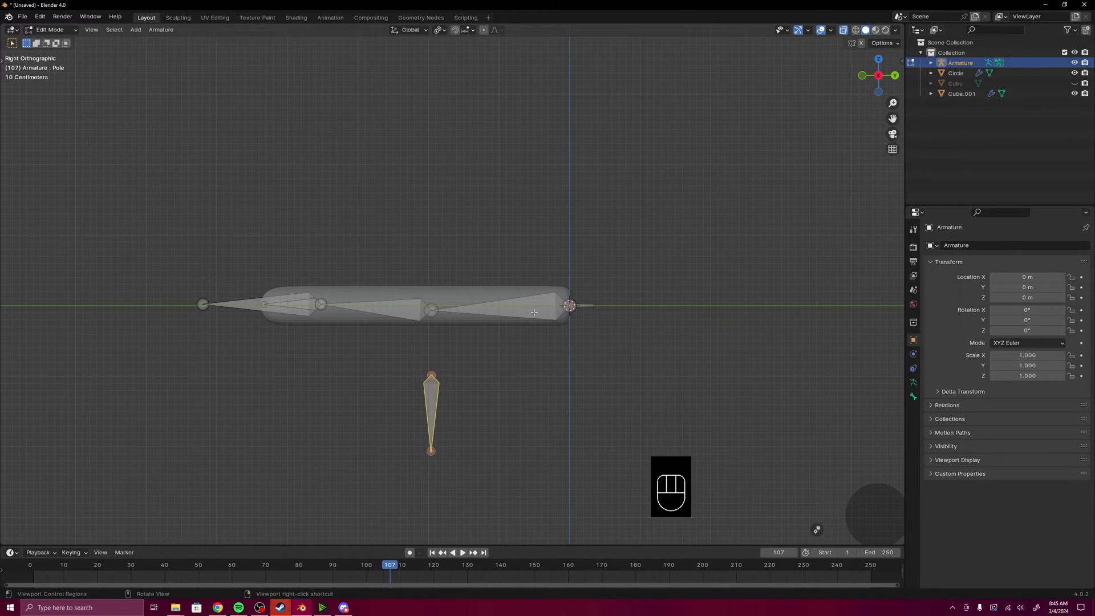
{"action": "left_click", "coordinate": [534, 312]}
{"action": "left_click", "coordinate": [392, 305], "text": "shift"}
{"action": "left_click", "coordinate": [239, 304], "text": "shift"}
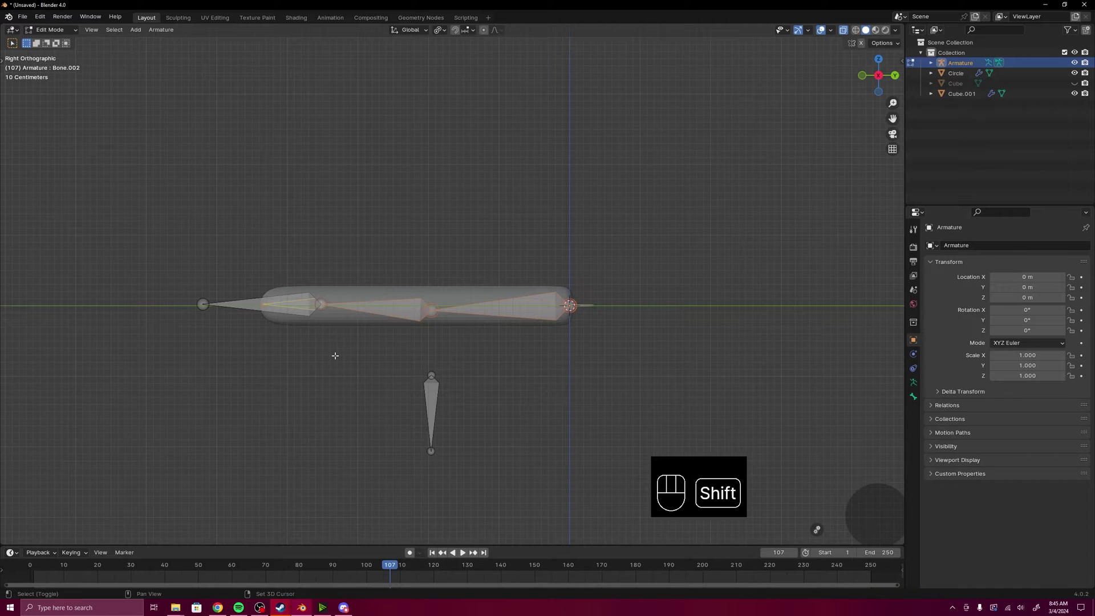
Duplicate the three arm bones in place, clear their parent, and select the linked copies.
{"action": "key", "text": "shift+d"}
{"action": "right_click", "coordinate": [316, 202]}
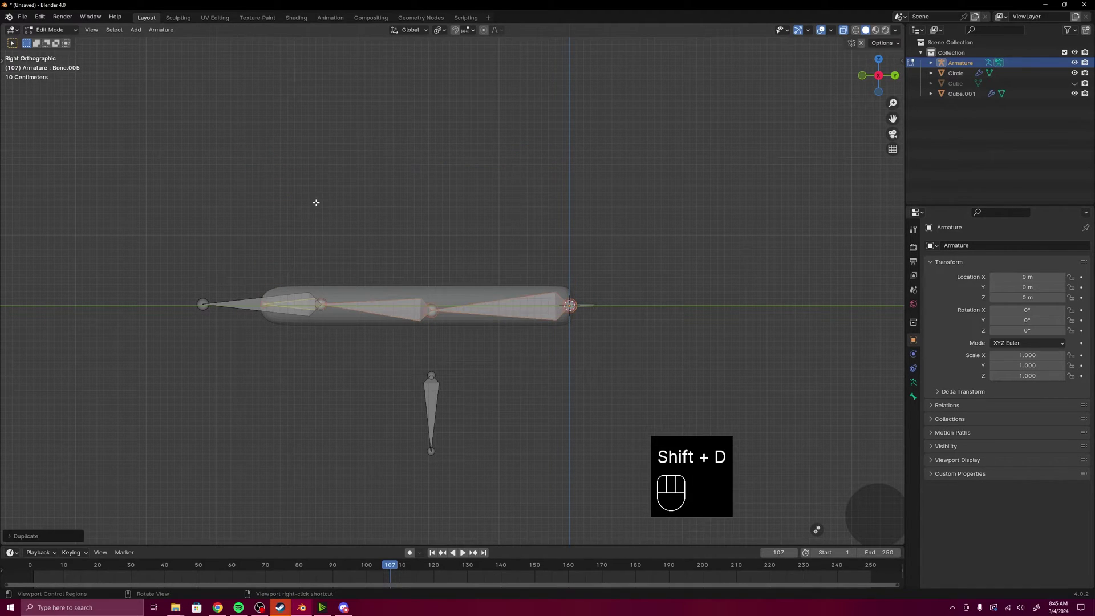
{"action": "key", "text": "alt+p"}
{"action": "left_click", "coordinate": [312, 305]}
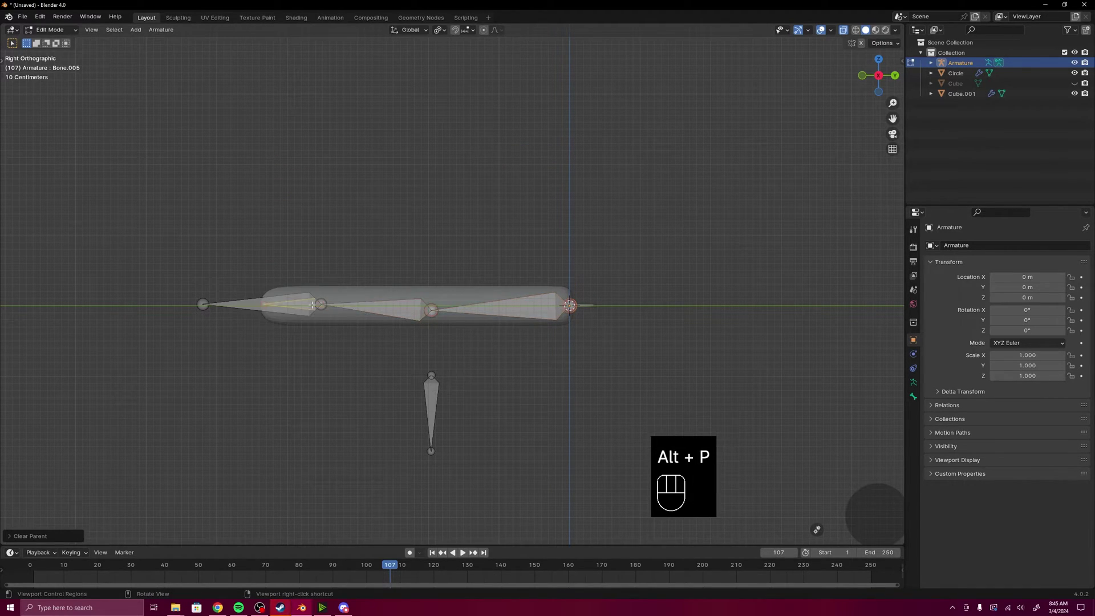
{"action": "key", "text": "ctrl+l"}
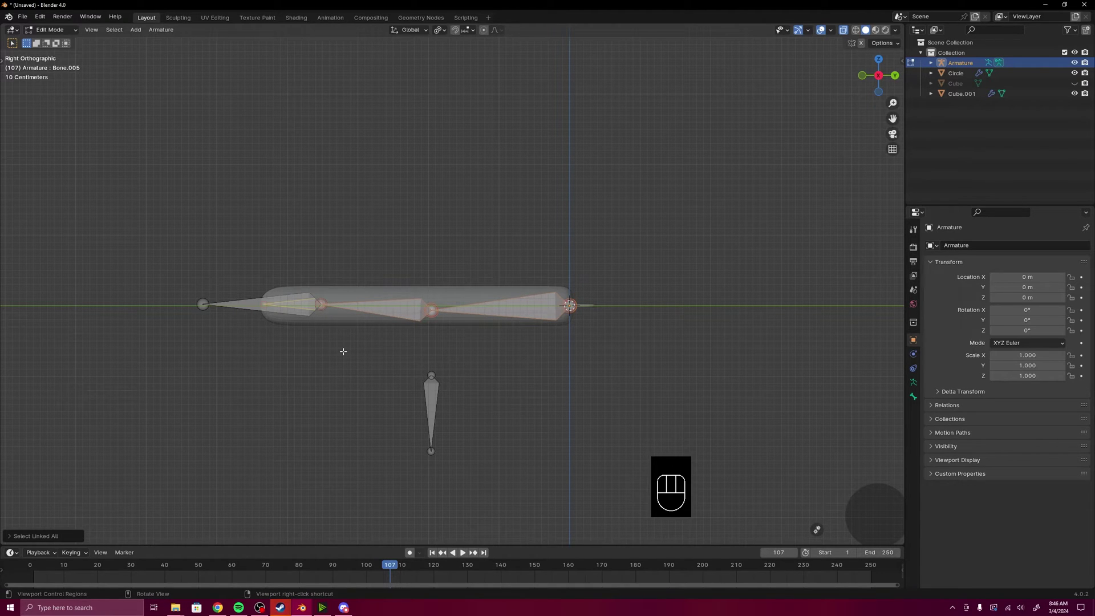
Set the pivot to Individual Origins and scale the copied bones down slimmer.
{"action": "key", "text": "period"}
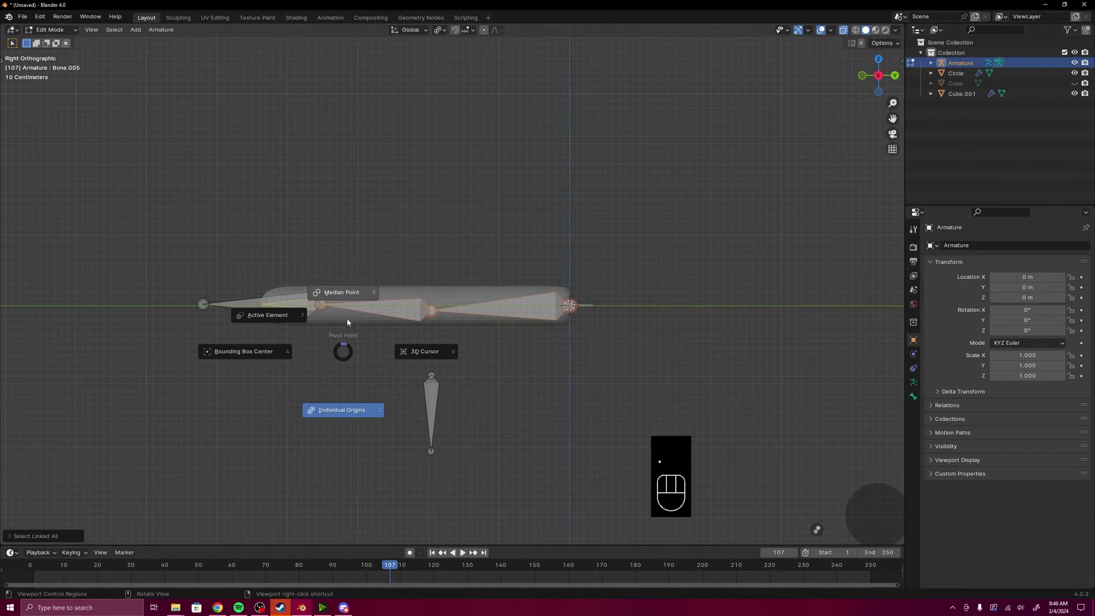
{"action": "left_click", "coordinate": [345, 411]}
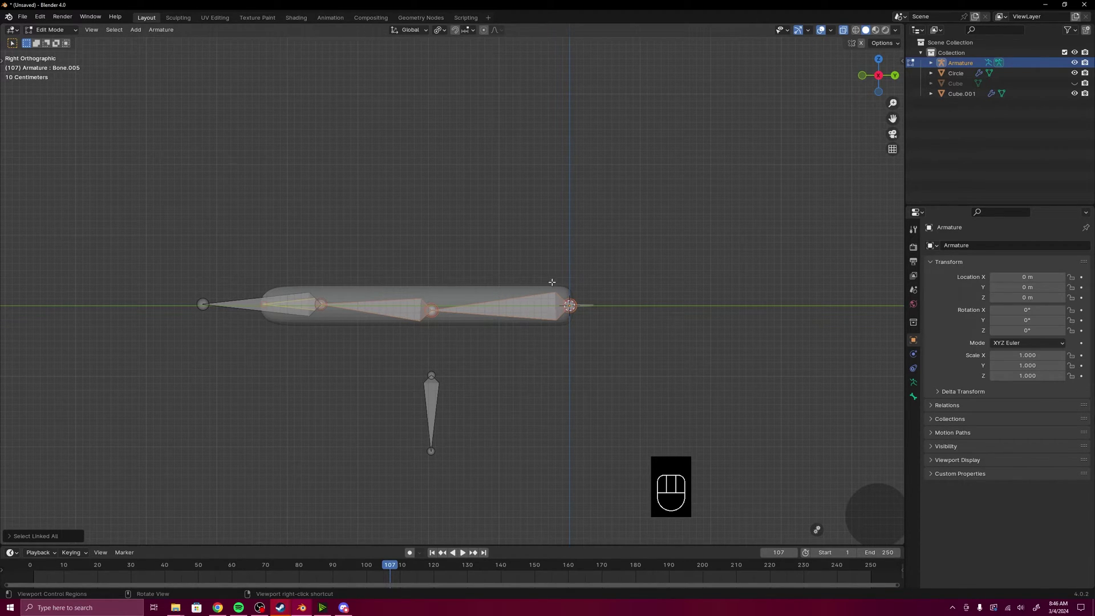
{"action": "key", "text": "s"}
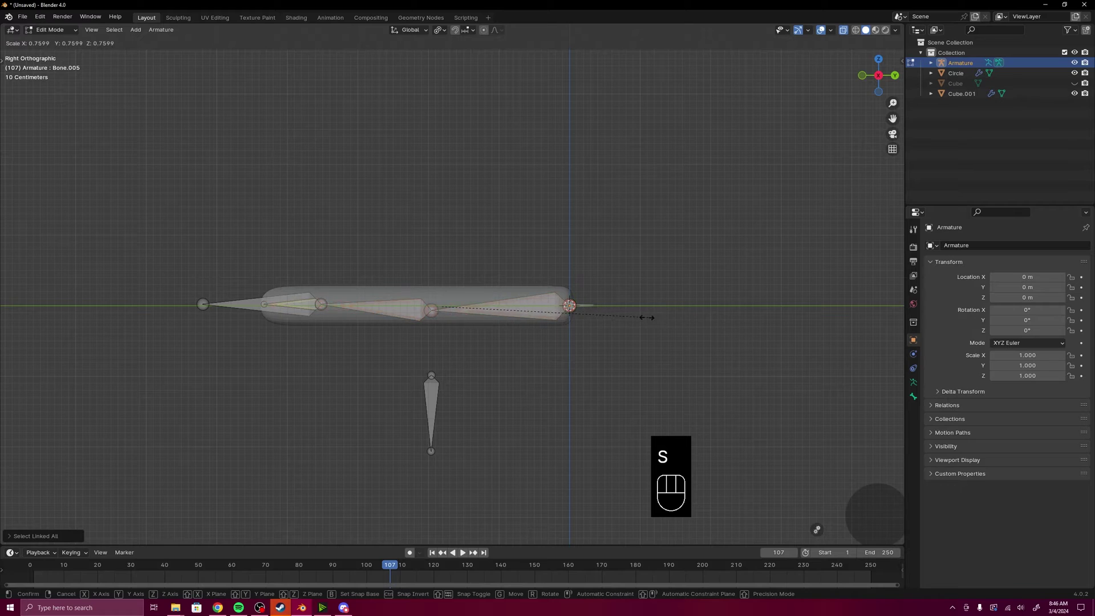
{"action": "left_click", "coordinate": [587, 317]}
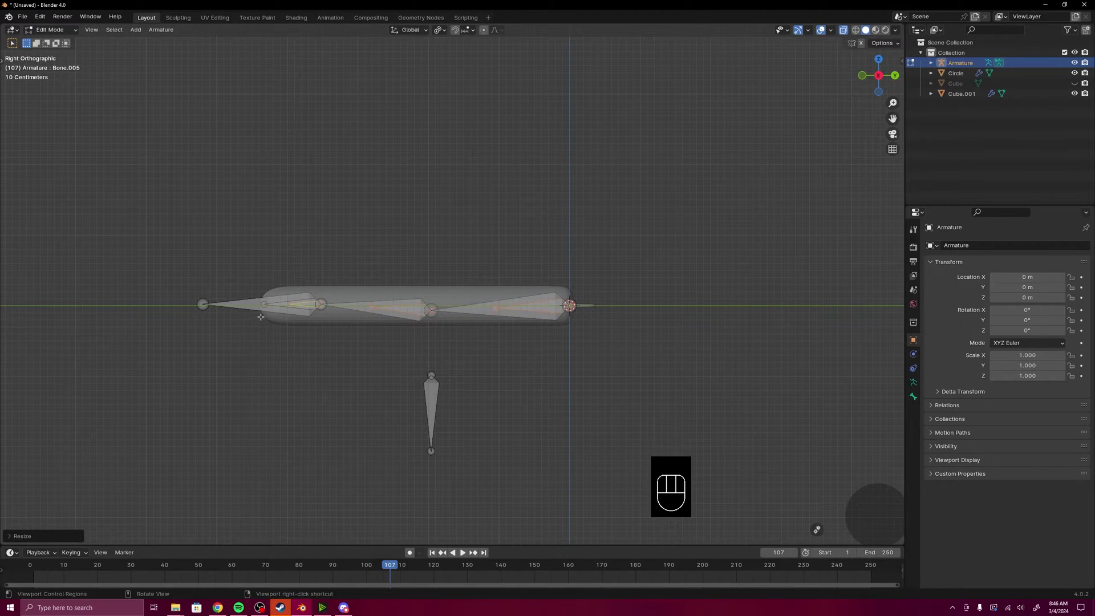
{"action": "left_click", "coordinate": [537, 306]}
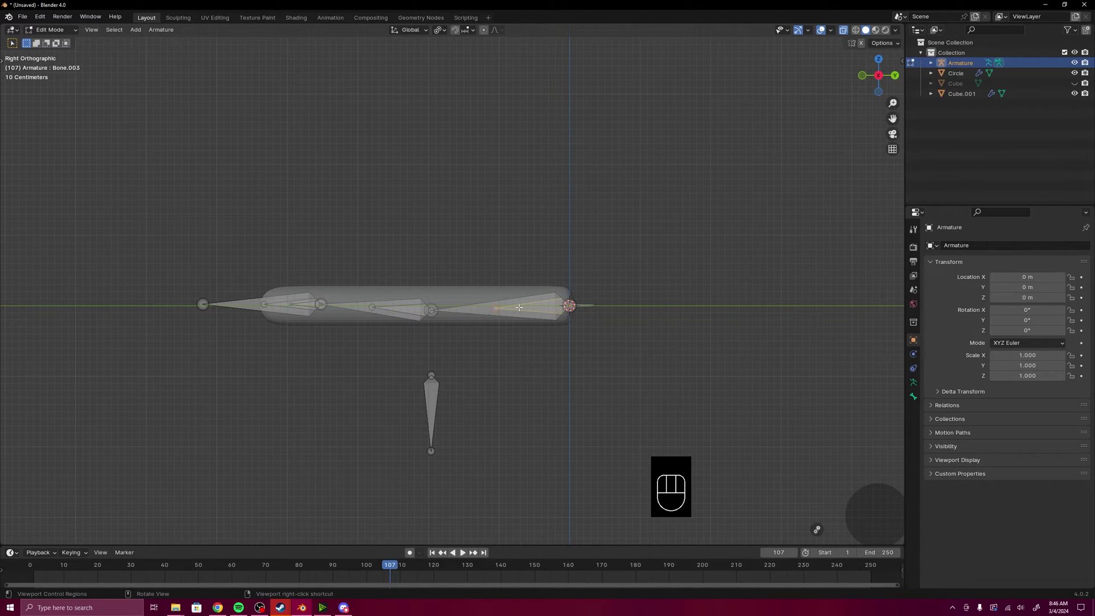
Parent each slim copied bone to its arm bone pair using Keep Offset.
{"action": "left_click", "coordinate": [479, 311], "text": "shift"}
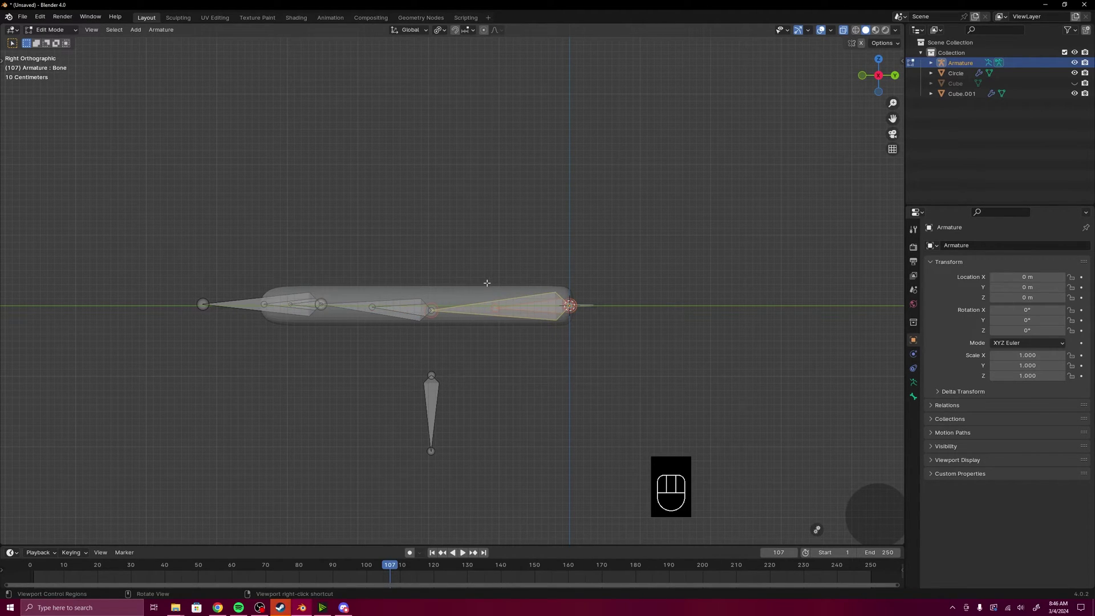
{"action": "key", "text": "ctrl+p"}
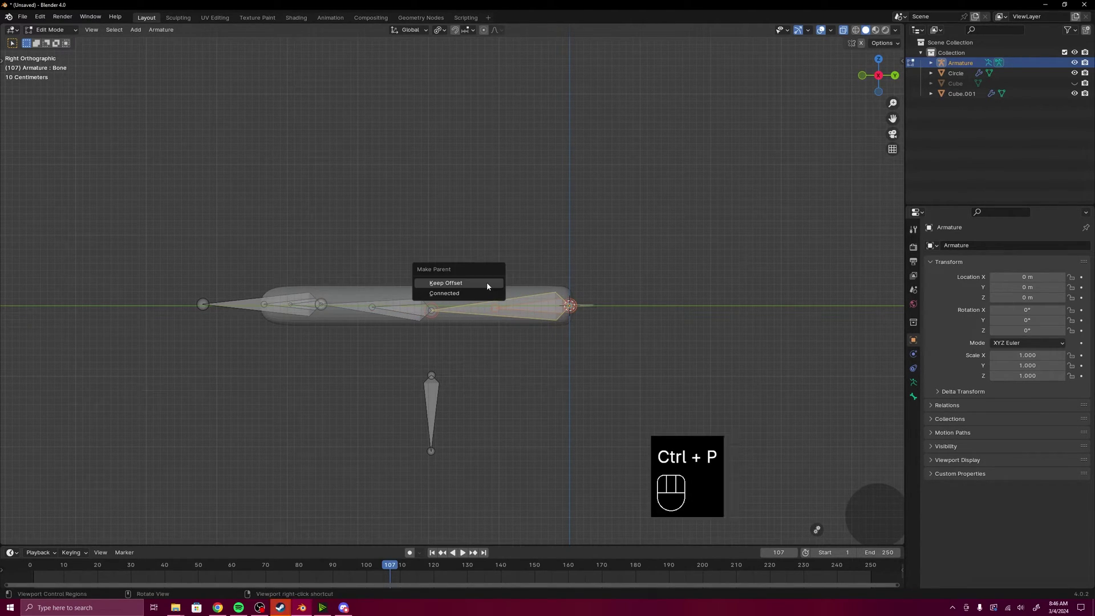
{"action": "left_click", "coordinate": [487, 281]}
{"action": "left_click", "coordinate": [409, 309]}
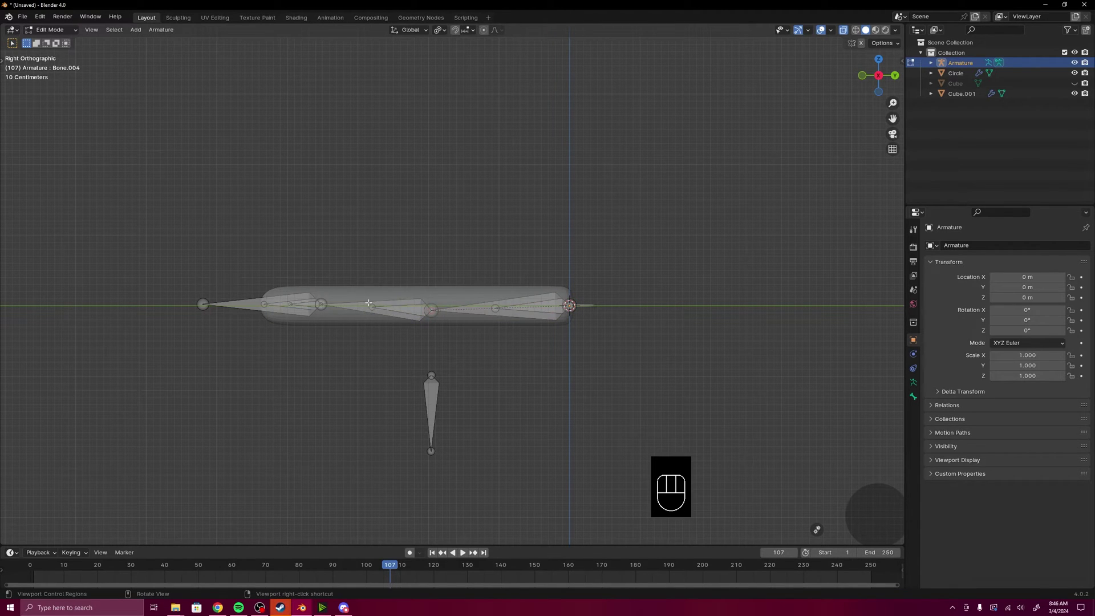
{"action": "left_click", "coordinate": [311, 303], "text": "shift"}
{"action": "key", "text": "ctrl+p"}
{"action": "left_click", "coordinate": [311, 304]}
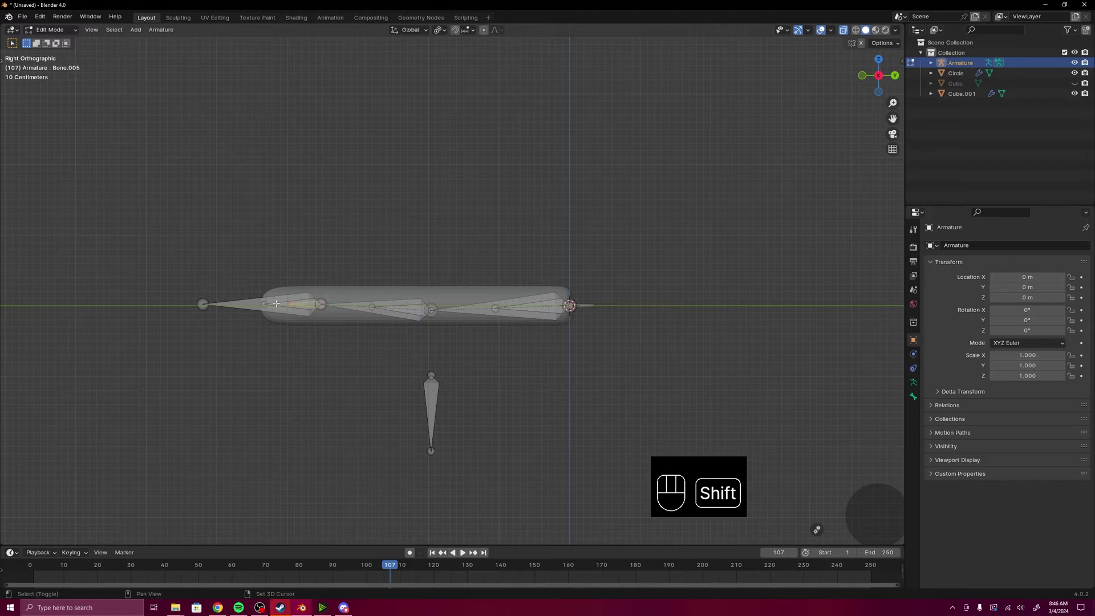
{"action": "left_click", "coordinate": [279, 304], "text": "shift"}
{"action": "left_click", "coordinate": [288, 293]}
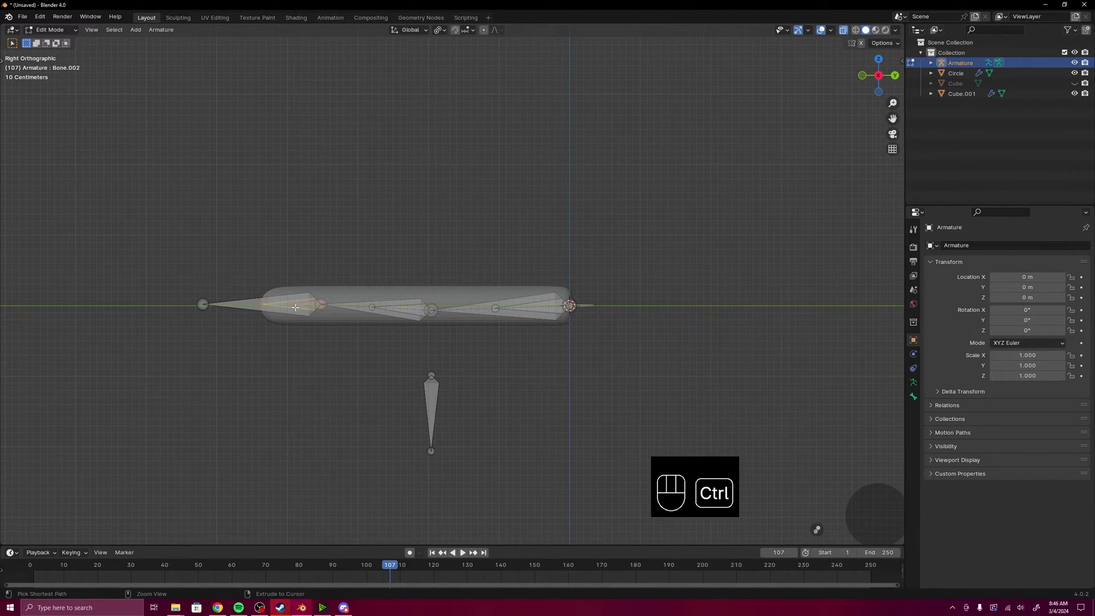
{"action": "key", "text": "ctrl+p"}
{"action": "left_click", "coordinate": [295, 307]}
{"action": "middle_click_drag", "start_coordinate": [428, 336], "coordinate": [437, 356], "text": "shift"}
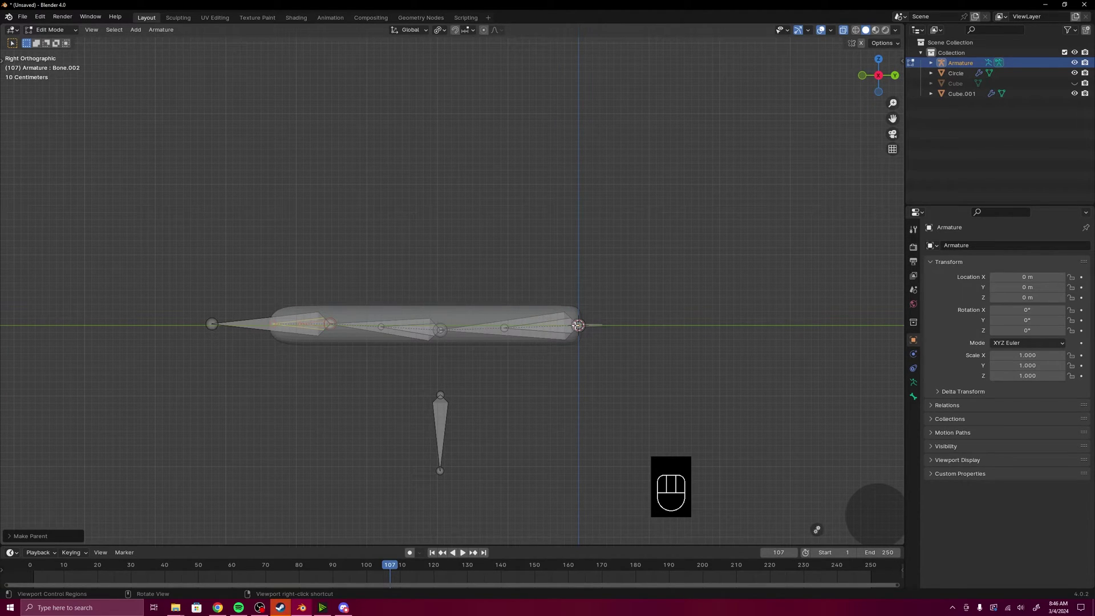
In Pose Mode, add an Inverse Kinematics constraint to Bone.001 targeting the IK Controller.
{"action": "key", "text": "ctrl+Tab"}
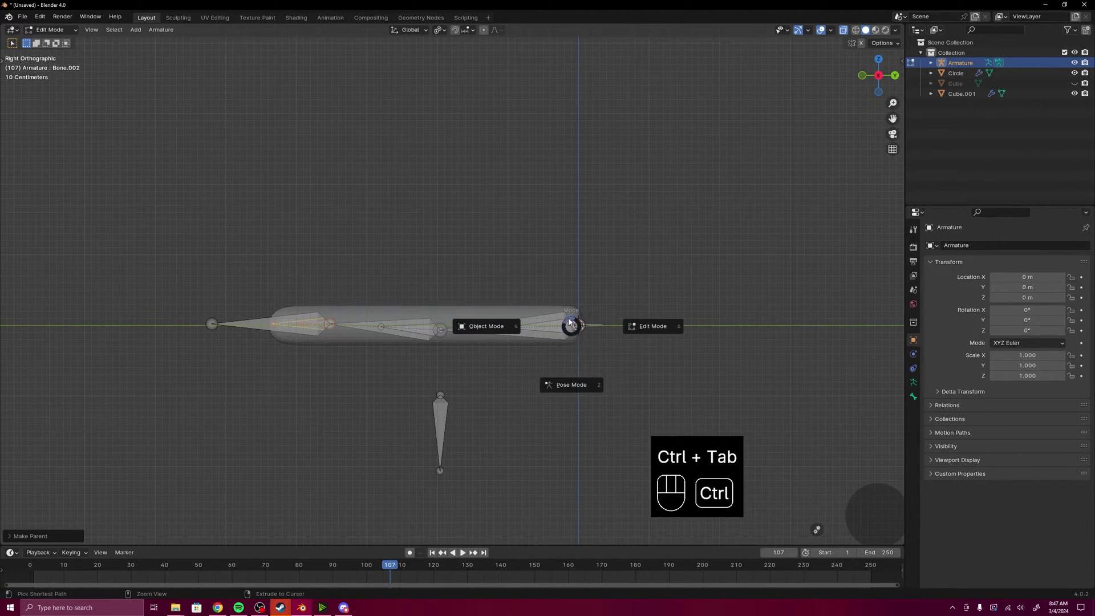
{"action": "left_click", "coordinate": [567, 384]}
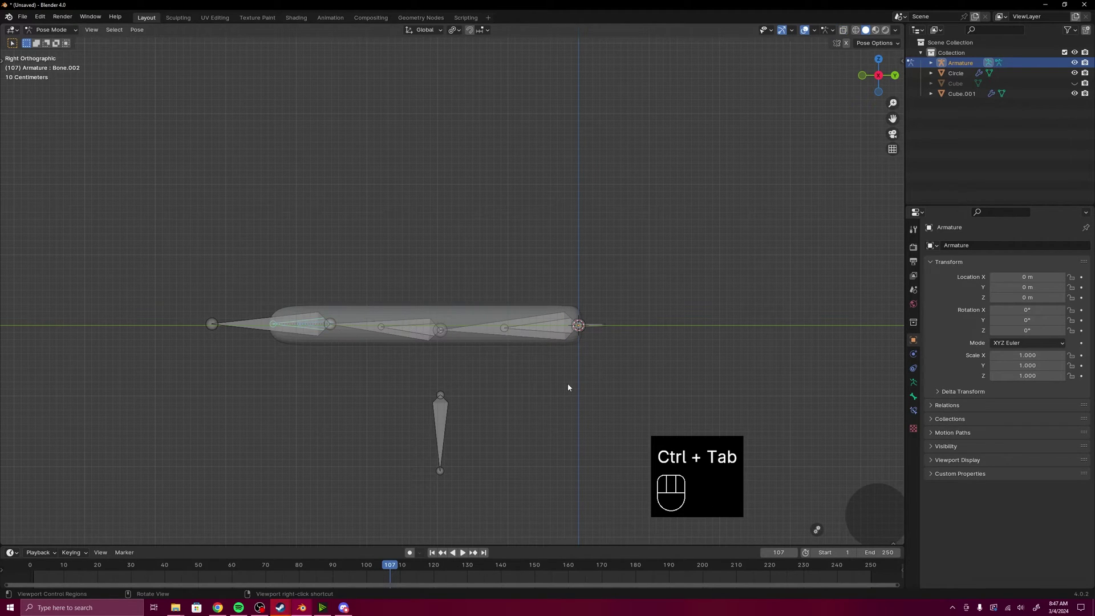
{"action": "middle_click_drag", "start_coordinate": [576, 384], "coordinate": [671, 401], "text": "shift"}
{"action": "left_click", "coordinate": [277, 344]}
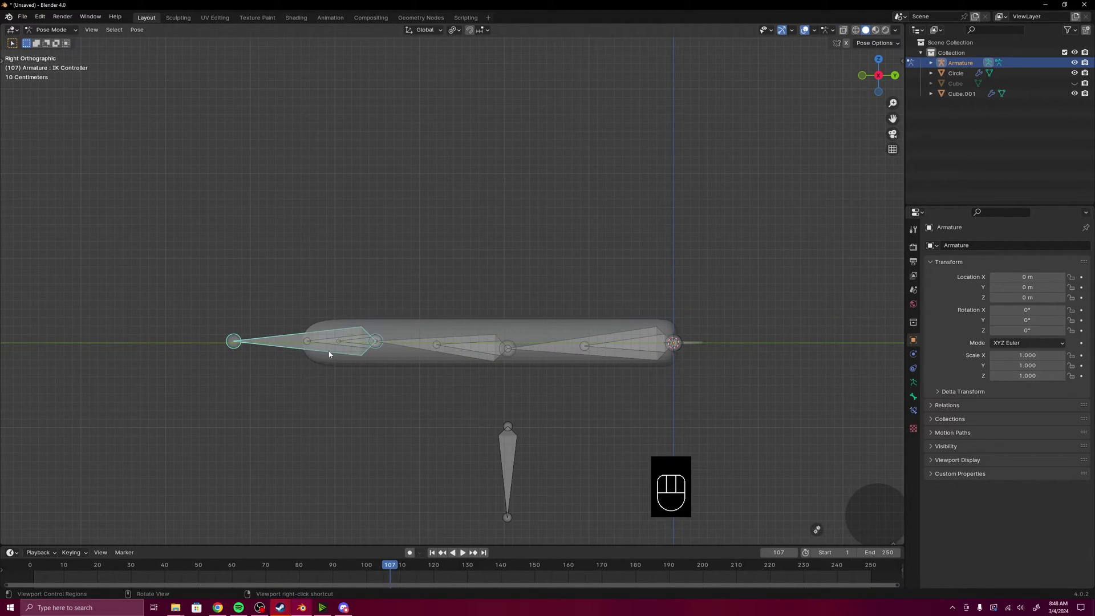
{"action": "left_click", "coordinate": [406, 341], "text": "shift"}
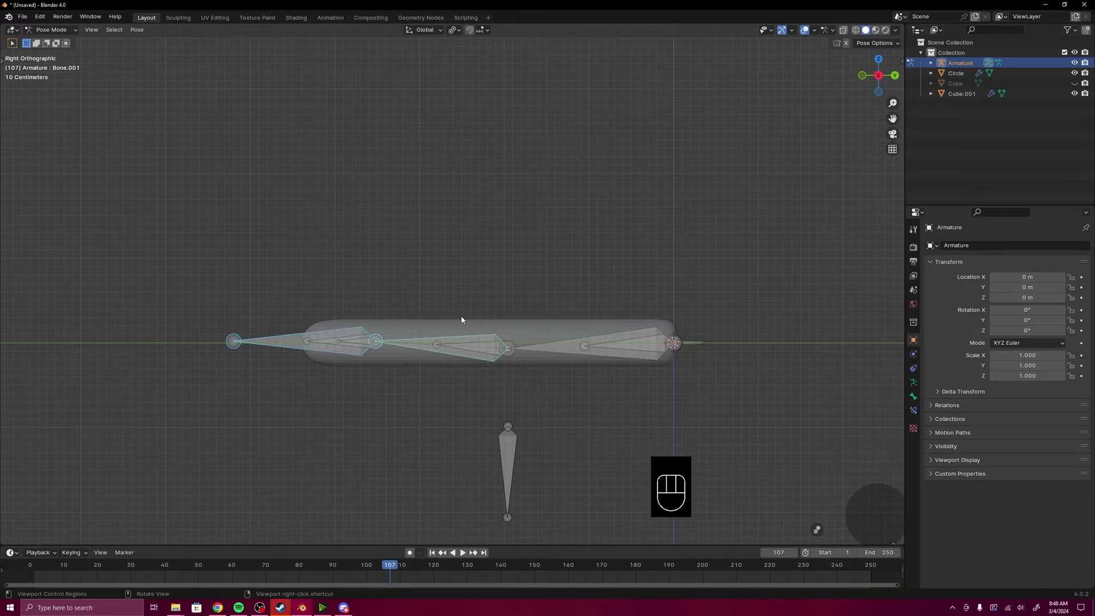
{"action": "key", "text": "shift+ctrl+c"}
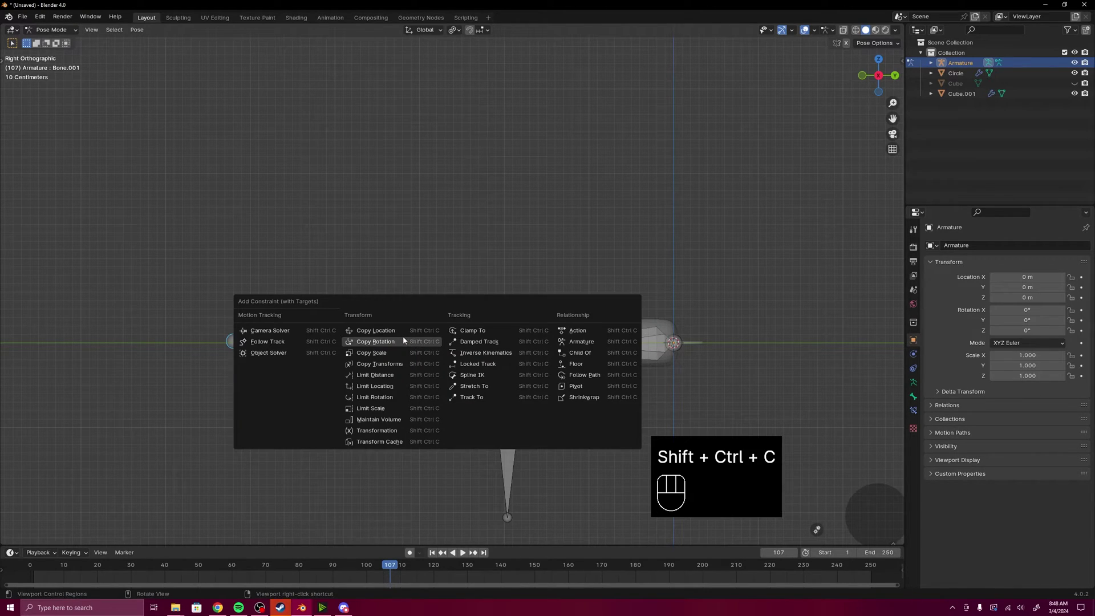
{"action": "left_click", "coordinate": [491, 353]}
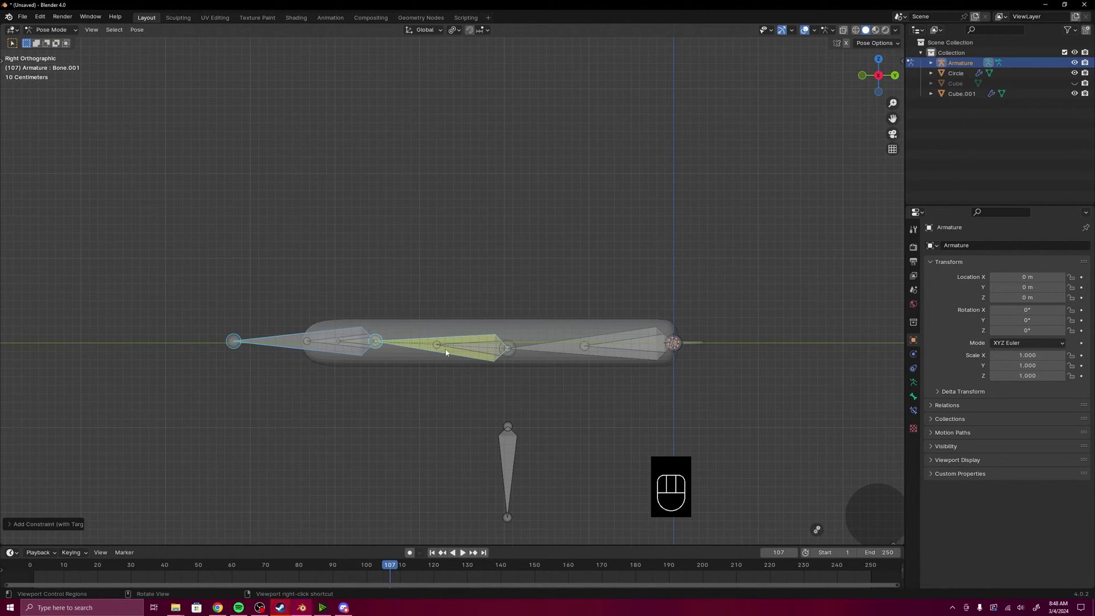
{"action": "left_click", "coordinate": [913, 410]}
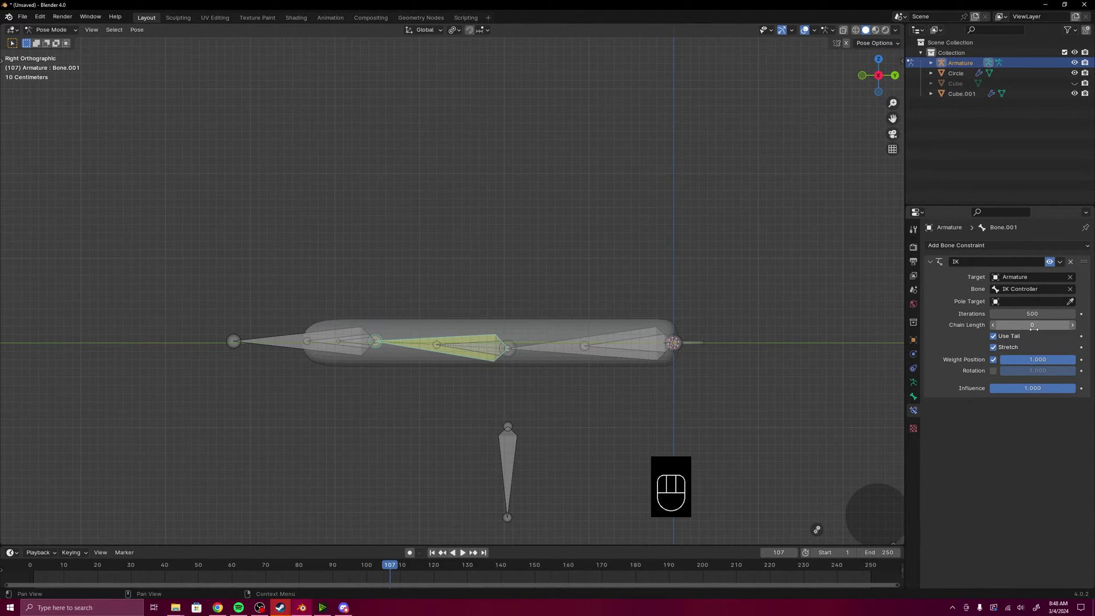
Set Bone.001's IK chain length to 2 and sample the Armature as pole target.
{"action": "left_click", "coordinate": [1071, 325]}
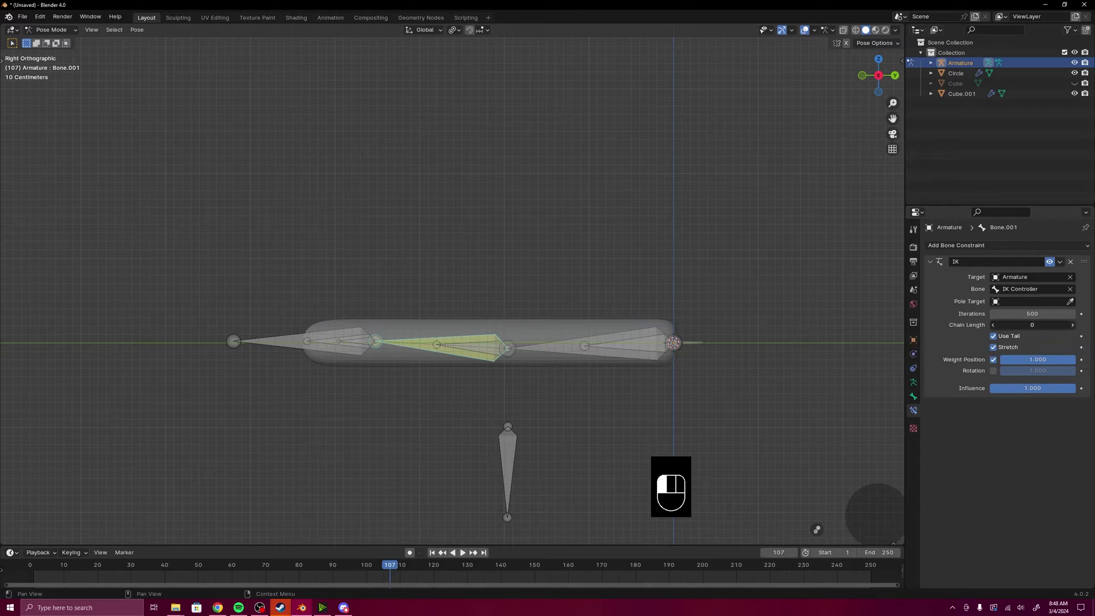
{"action": "left_click", "coordinate": [1072, 325]}
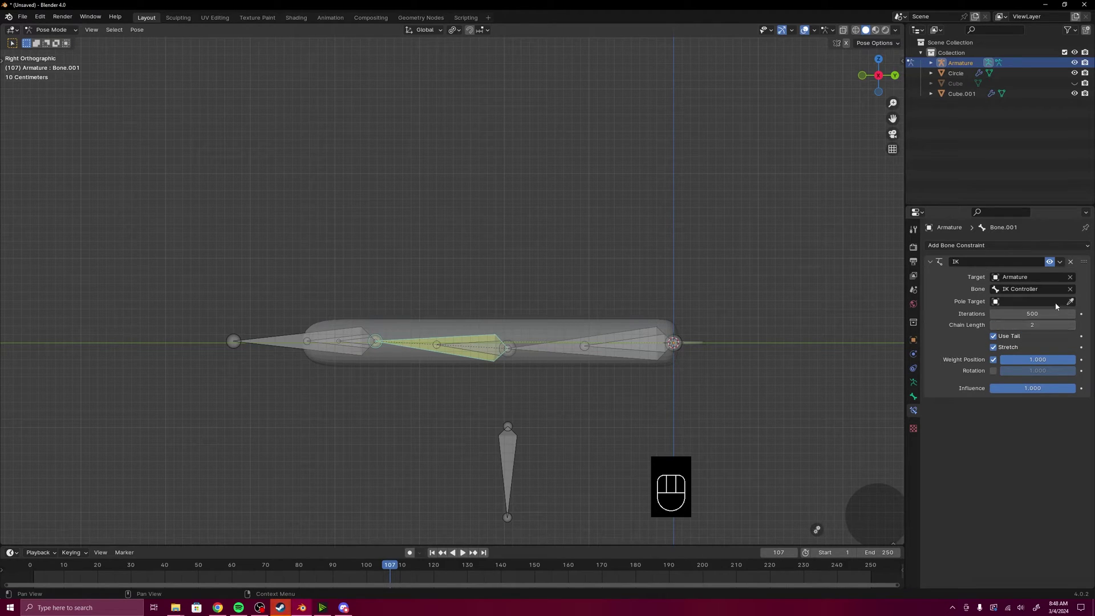
{"action": "left_click", "coordinate": [1070, 301]}
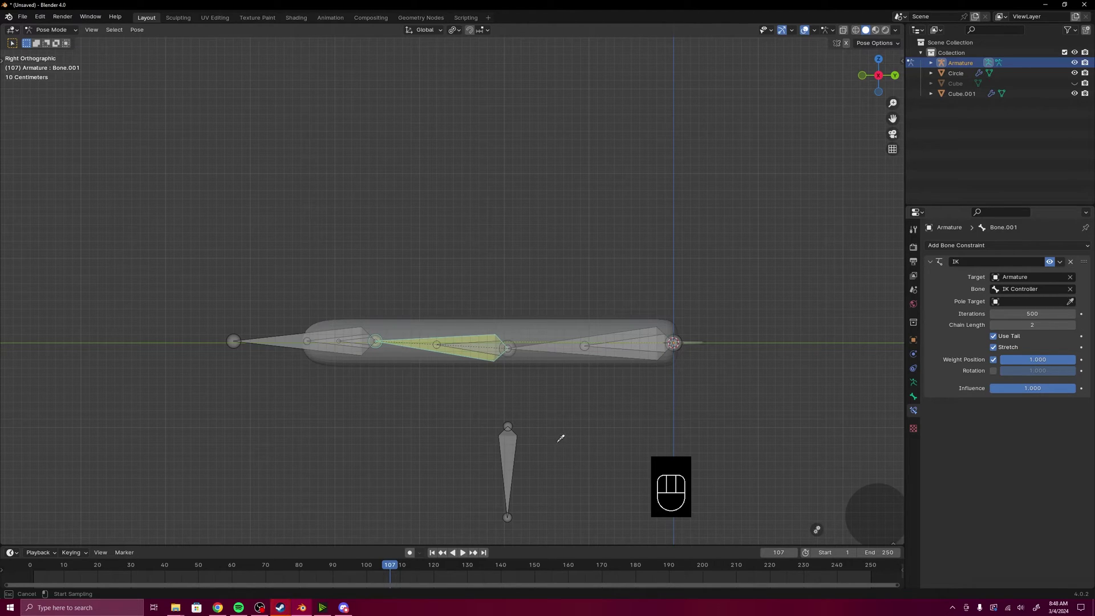
{"action": "left_click", "coordinate": [510, 449]}
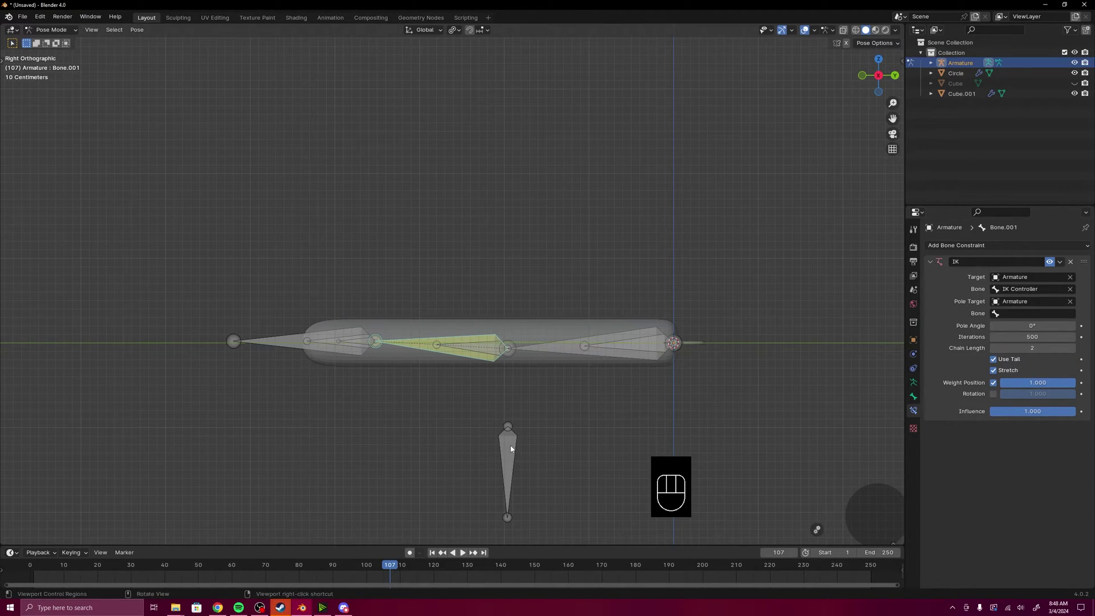
{"action": "left_click", "coordinate": [509, 449]}
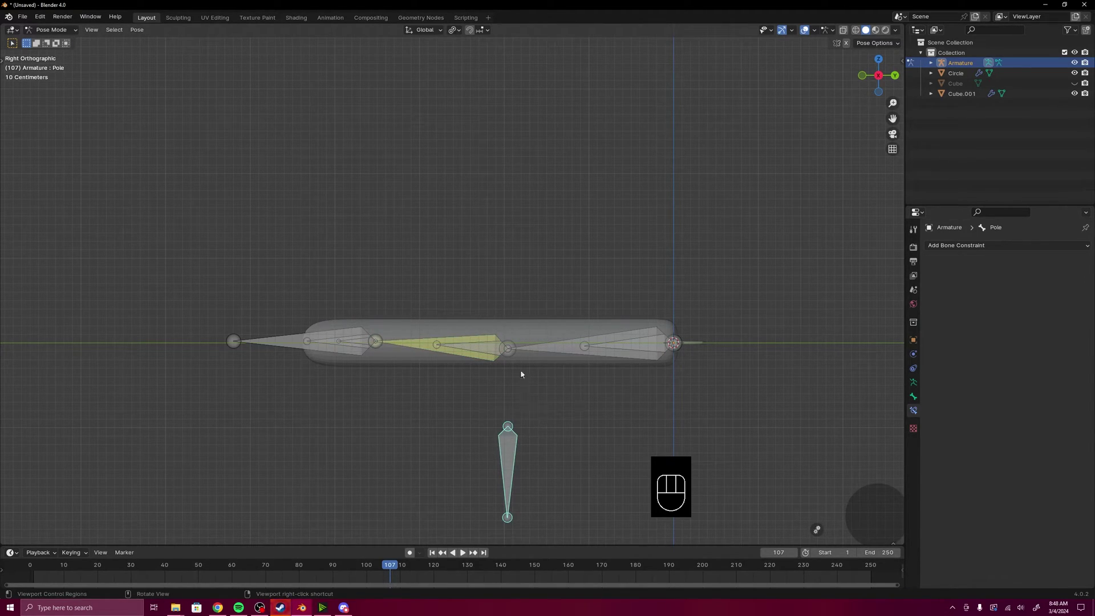
{"action": "left_click", "coordinate": [425, 345]}
Choose the Pole bone as the IK pole target and start editing the pole angle.
{"action": "left_click", "coordinate": [1011, 313]}
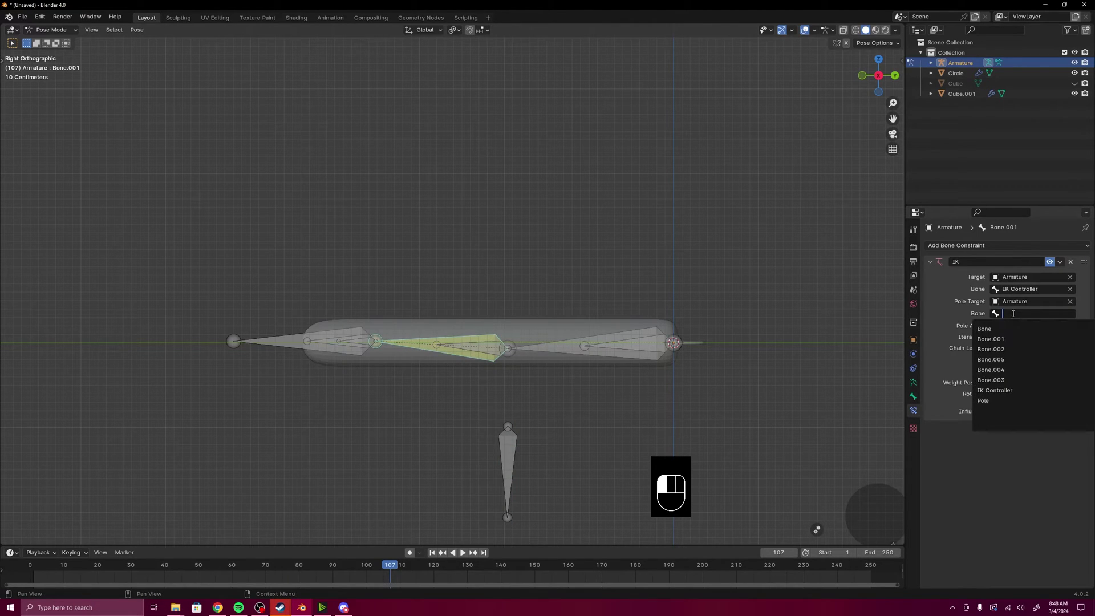
{"action": "type", "text": "pole"}
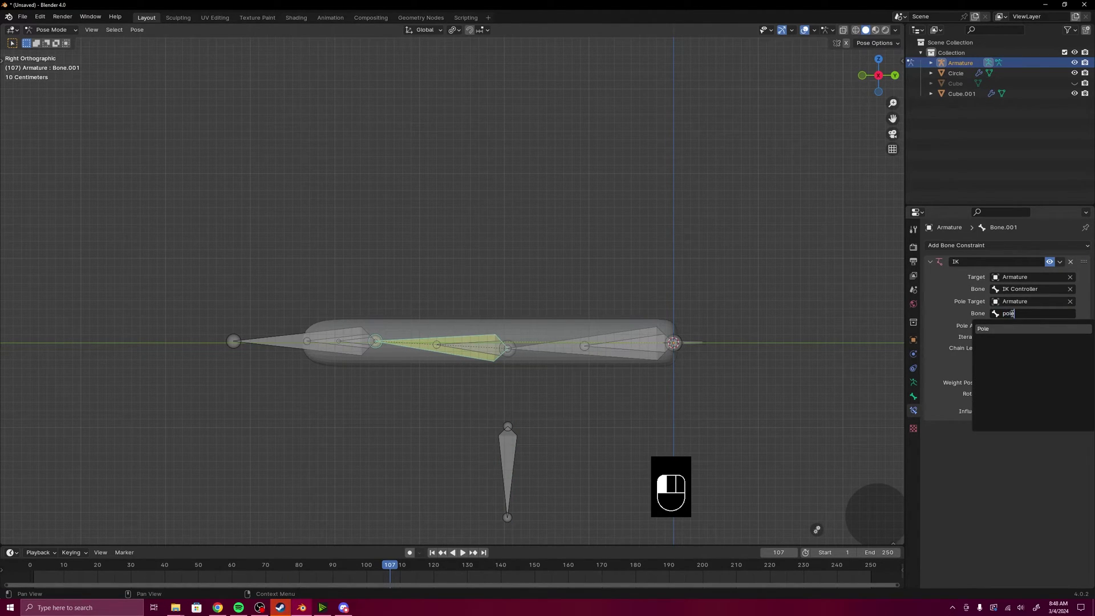
{"action": "left_click", "coordinate": [1008, 328]}
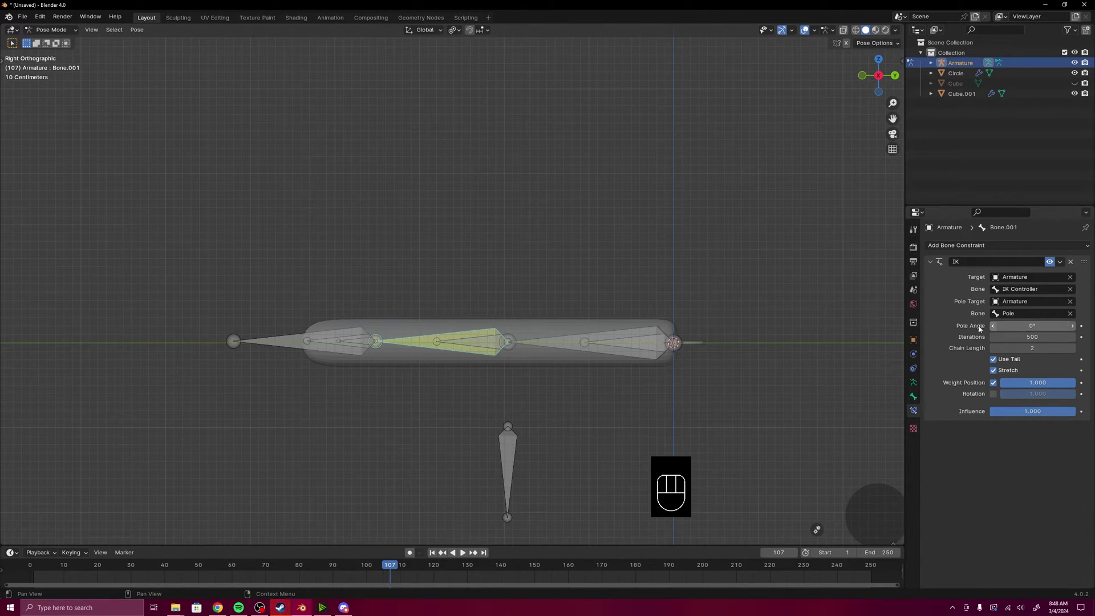
{"action": "middle_click_drag", "start_coordinate": [530, 394], "coordinate": [552, 401]}
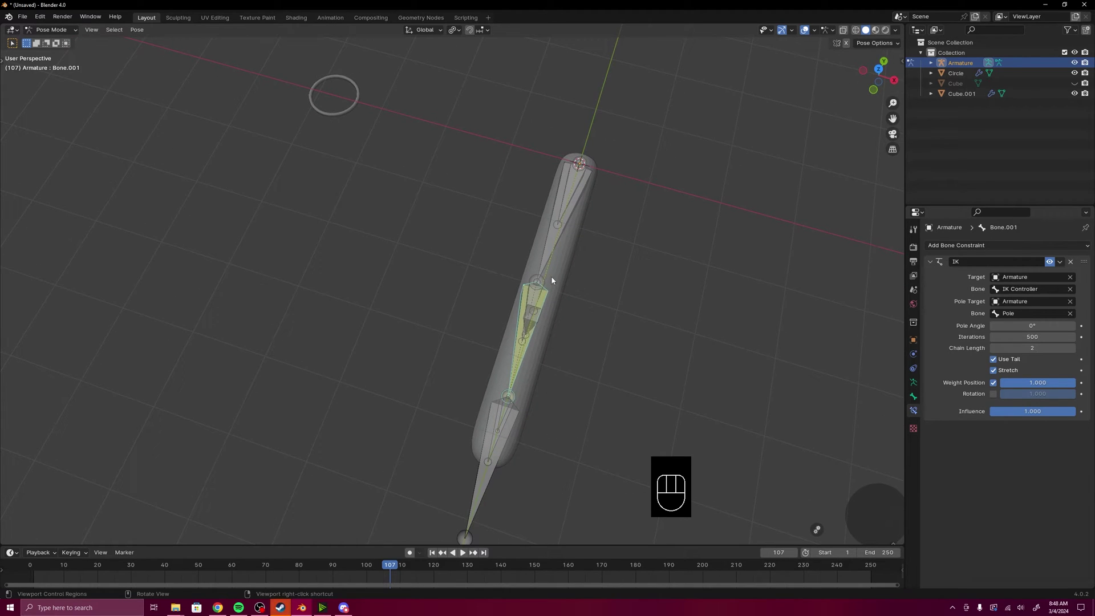
{"action": "middle_click_drag", "start_coordinate": [587, 328], "coordinate": [871, 388]}
{"action": "left_click_drag", "start_coordinate": [1032, 326], "coordinate": [1092, 326]}
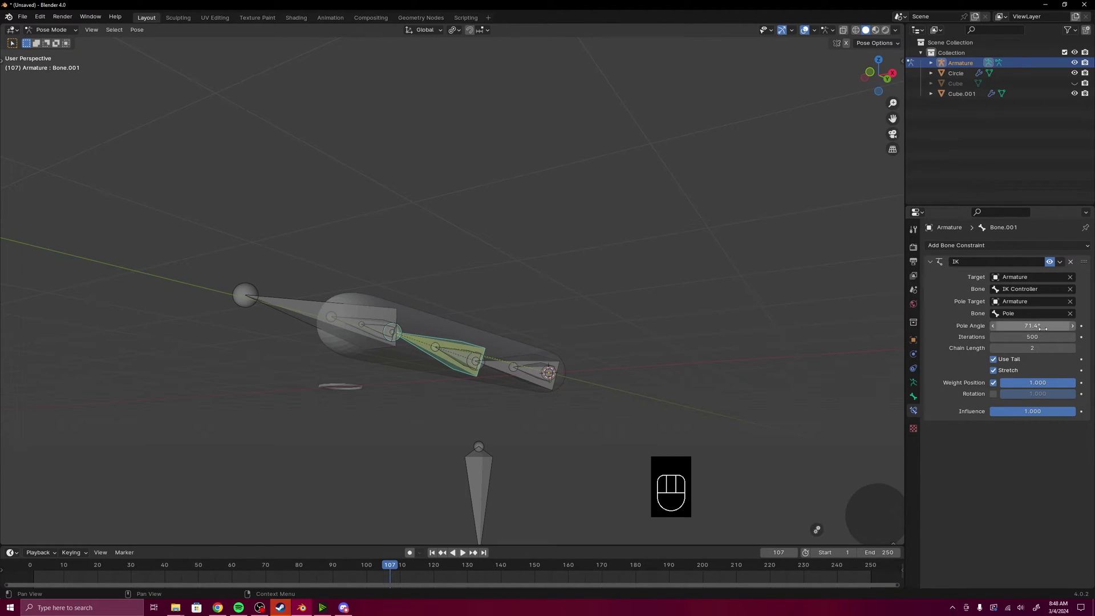
{"action": "left_click", "coordinate": [995, 327]}
Set the IK pole angle to 90°.
{"action": "type", "text": "90"}
{"action": "key", "text": "Return"}
{"action": "key", "text": "KP_3"}
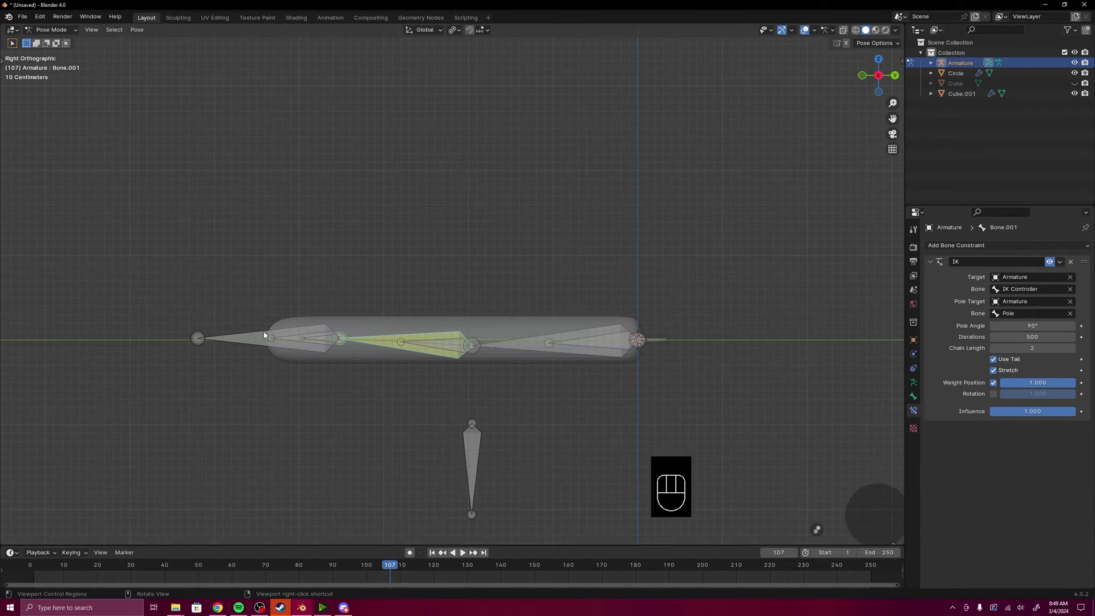
Give Bone.002 a Copy Rotation constraint targeting the IK Controller bone, then select the IK Controller.
{"action": "scroll", "coordinate": [285, 337], "scroll_direction": "up", "scroll_amount": 3}
{"action": "middle_click_drag", "start_coordinate": [240, 368], "coordinate": [374, 369], "text": "shift"}
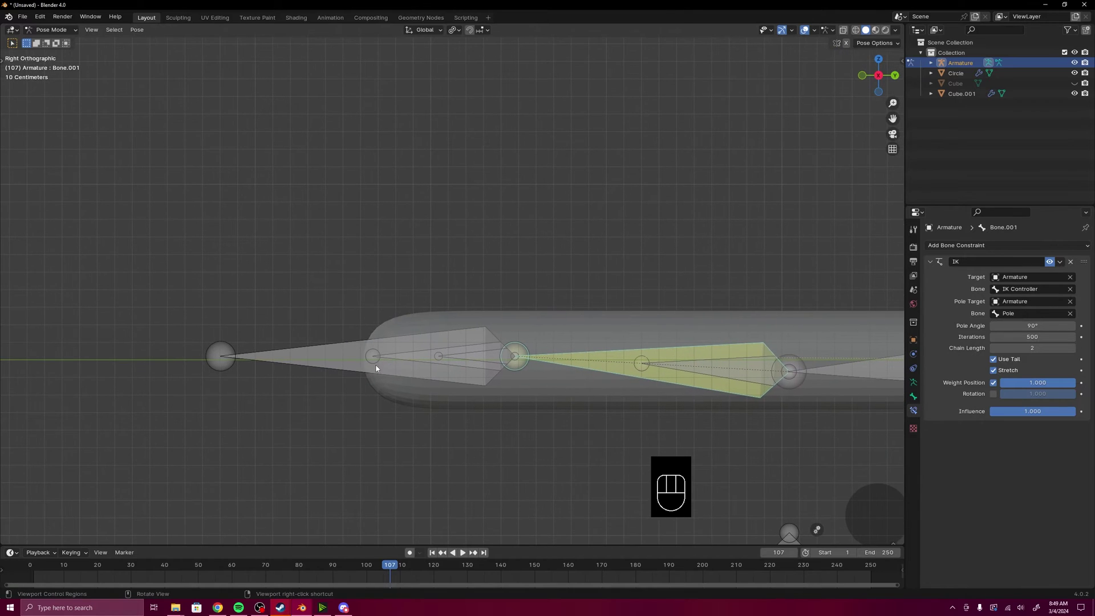
{"action": "left_click", "coordinate": [405, 355]}
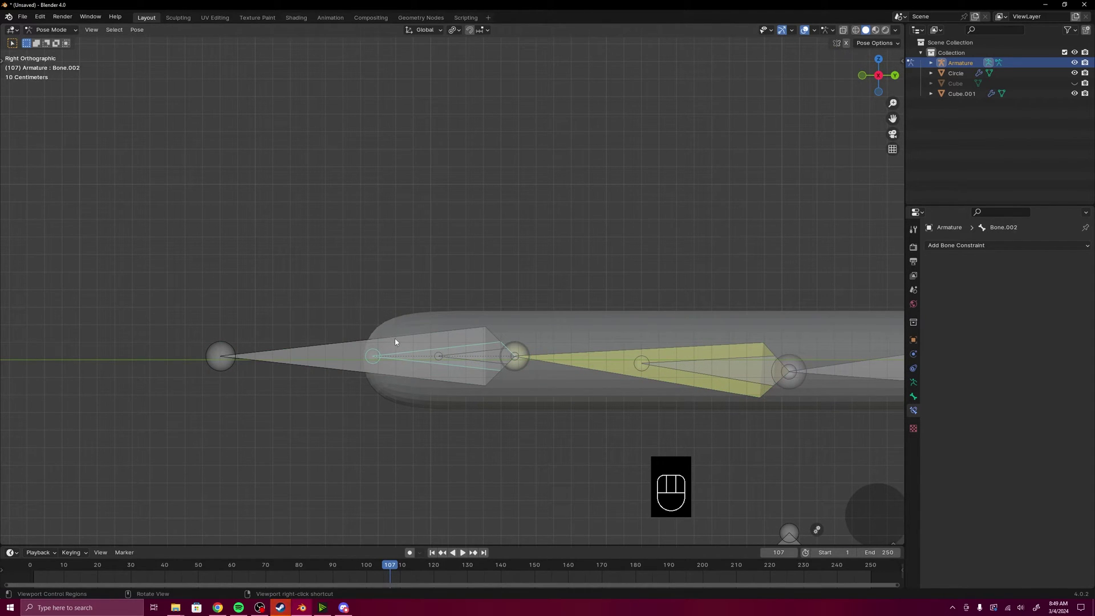
{"action": "left_click", "coordinate": [407, 356], "text": "shift"}
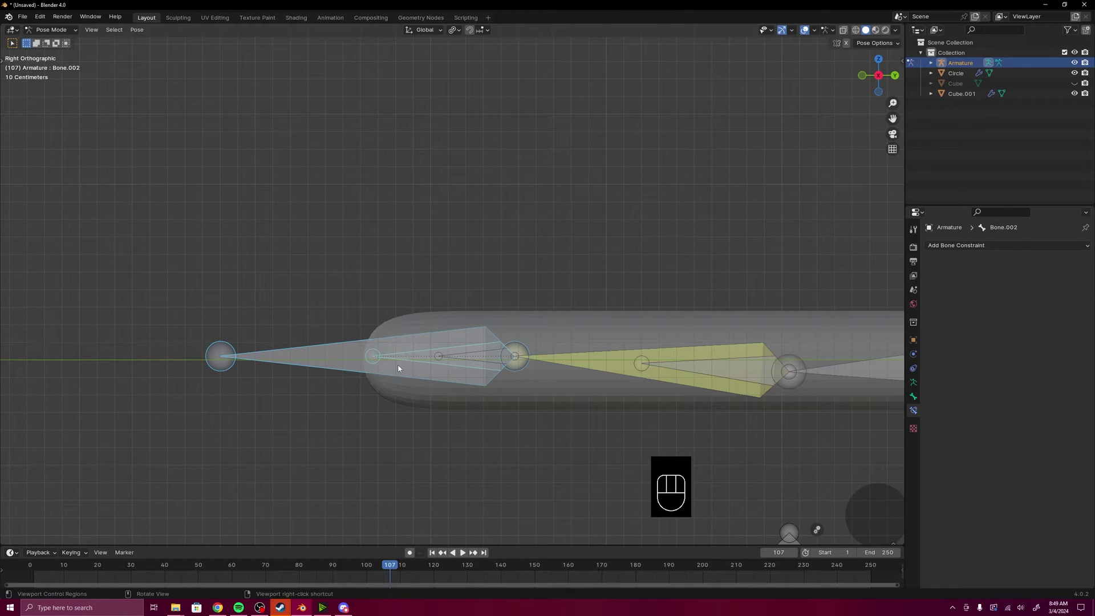
{"action": "key", "text": "shift+ctrl+c"}
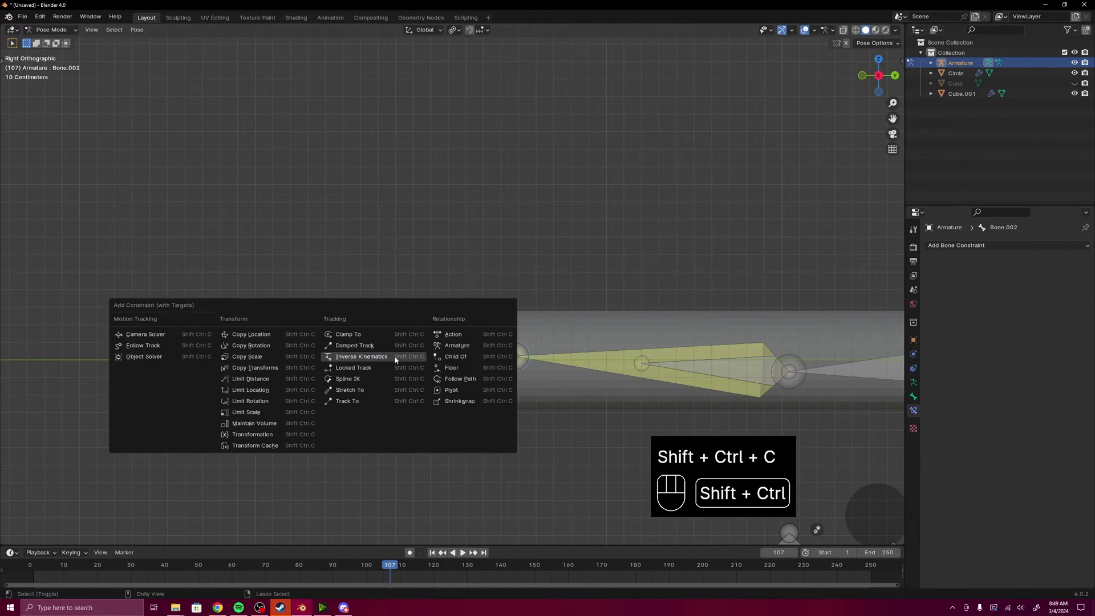
{"action": "left_click", "coordinate": [253, 345]}
{"action": "key", "text": "Home"}
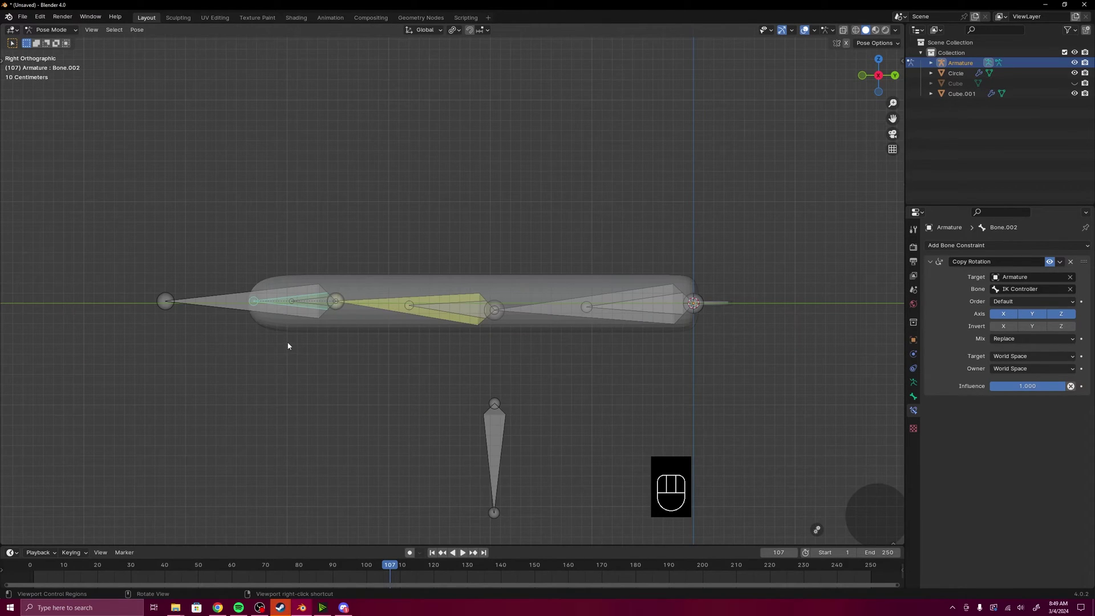
{"action": "left_click", "coordinate": [220, 308]}
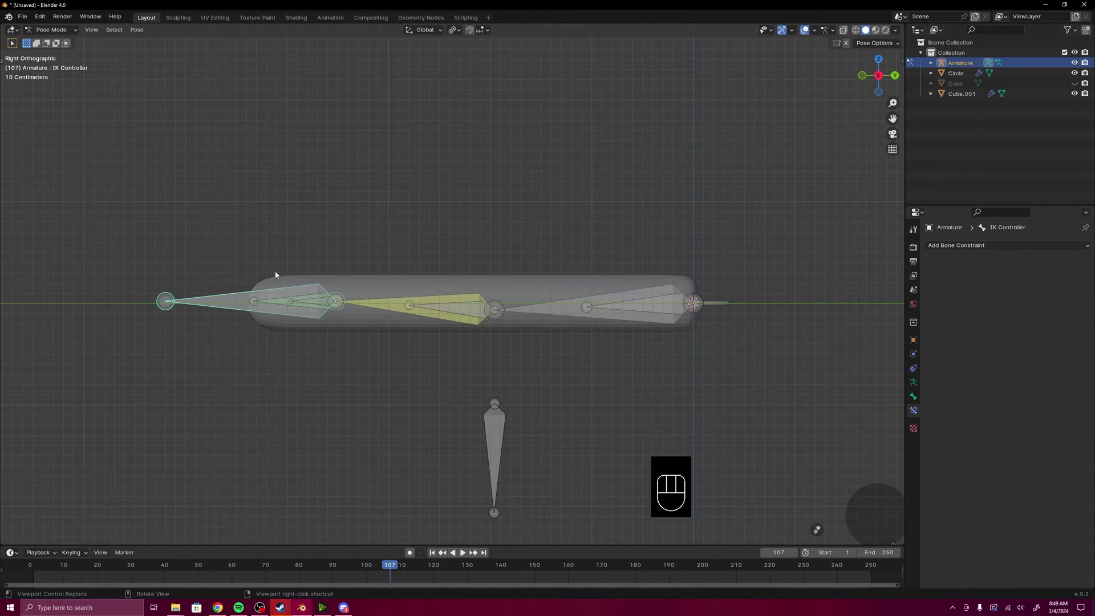
Test-move the IK Controller, cancel, then check the constraints on Bone.002 through Bone.005.
{"action": "key", "text": "g"}
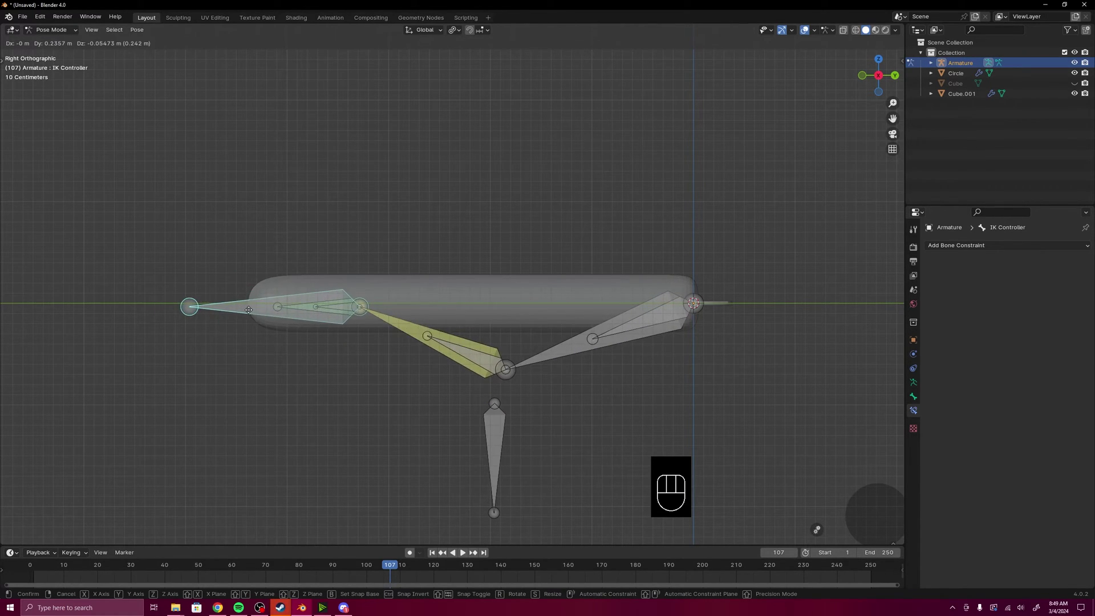
{"action": "right_click", "coordinate": [657, 333]}
{"action": "left_click", "coordinate": [650, 304]}
{"action": "left_click", "coordinate": [445, 313]}
{"action": "left_click", "coordinate": [411, 313]}
{"action": "left_click", "coordinate": [304, 305]}
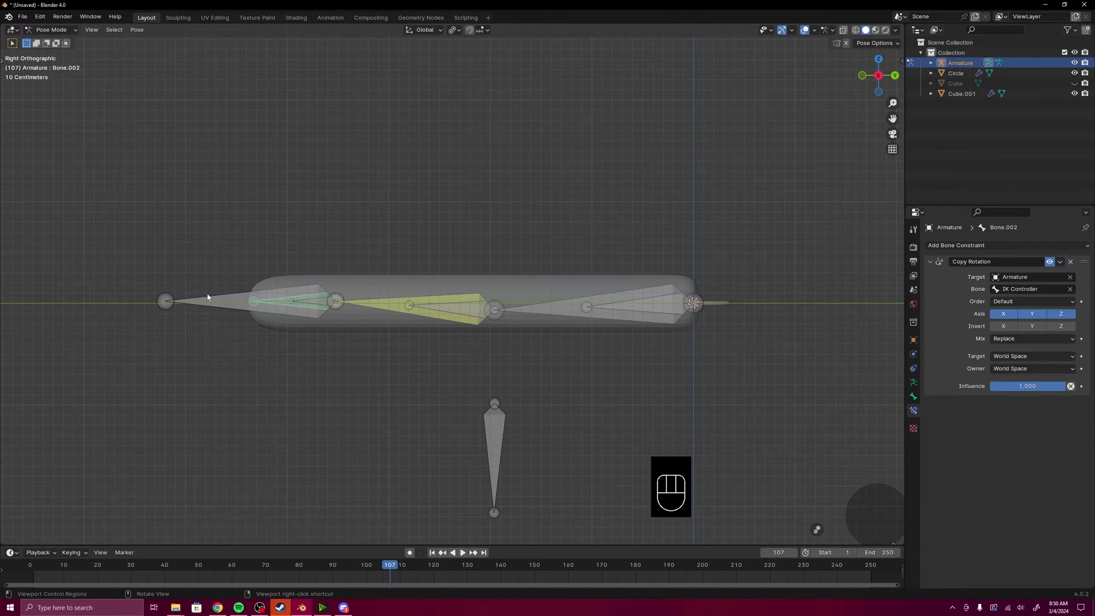
{"action": "left_click", "coordinate": [341, 305]}
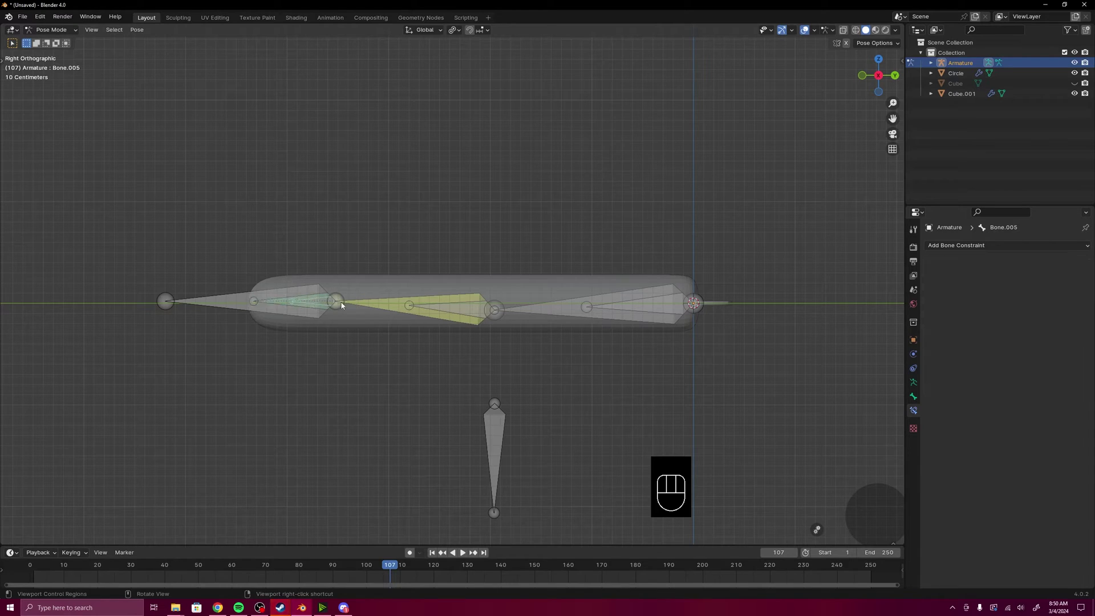
{"action": "left_click", "coordinate": [212, 306]}
Move the leftmost bone to bend the chain, then hide Bone's linked chain.
{"action": "key", "text": "g"}
{"action": "left_click", "coordinate": [570, 329]}
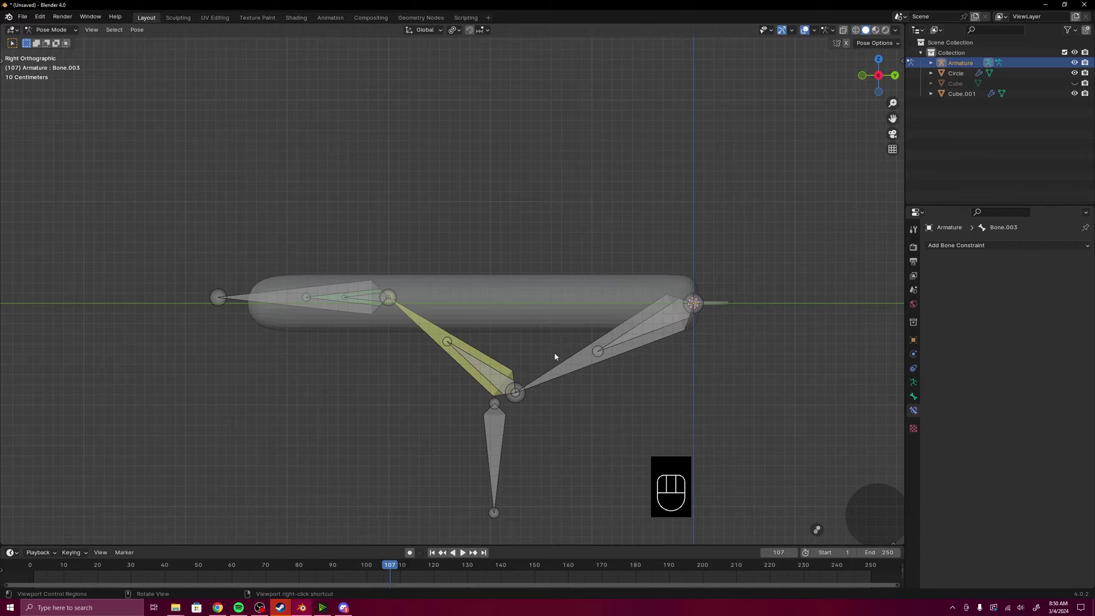
{"action": "left_click", "coordinate": [556, 373]}
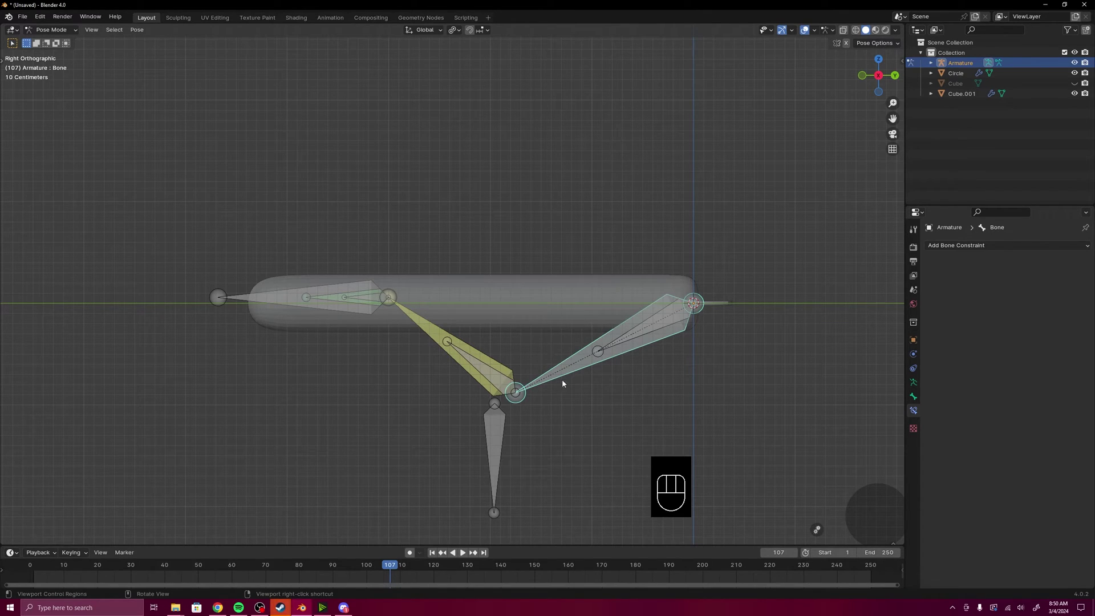
{"action": "key", "text": "ctrl+l"}
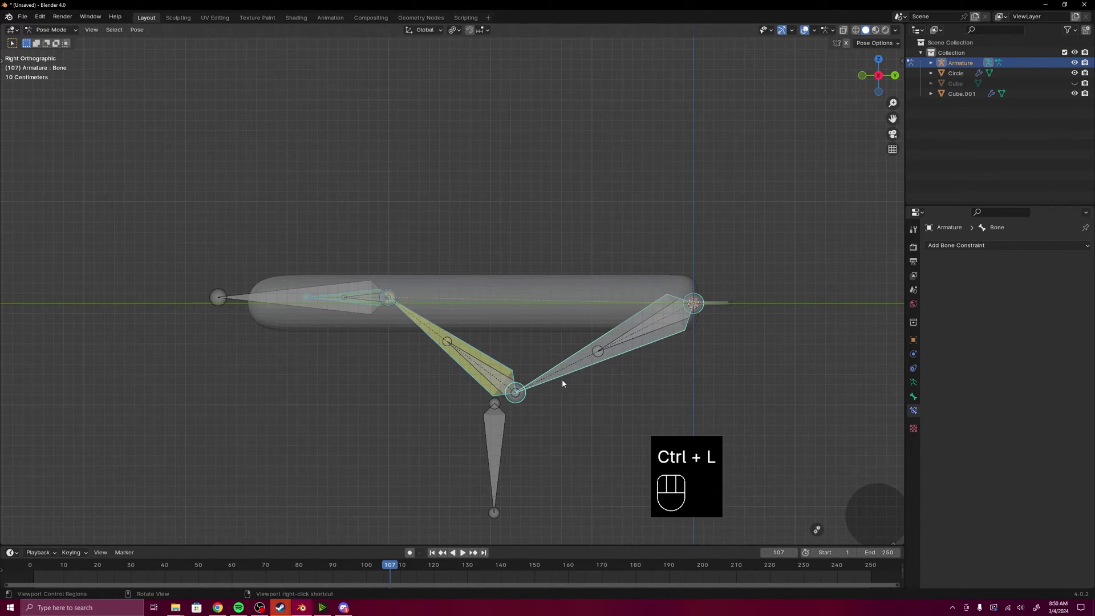
{"action": "key", "text": "h"}
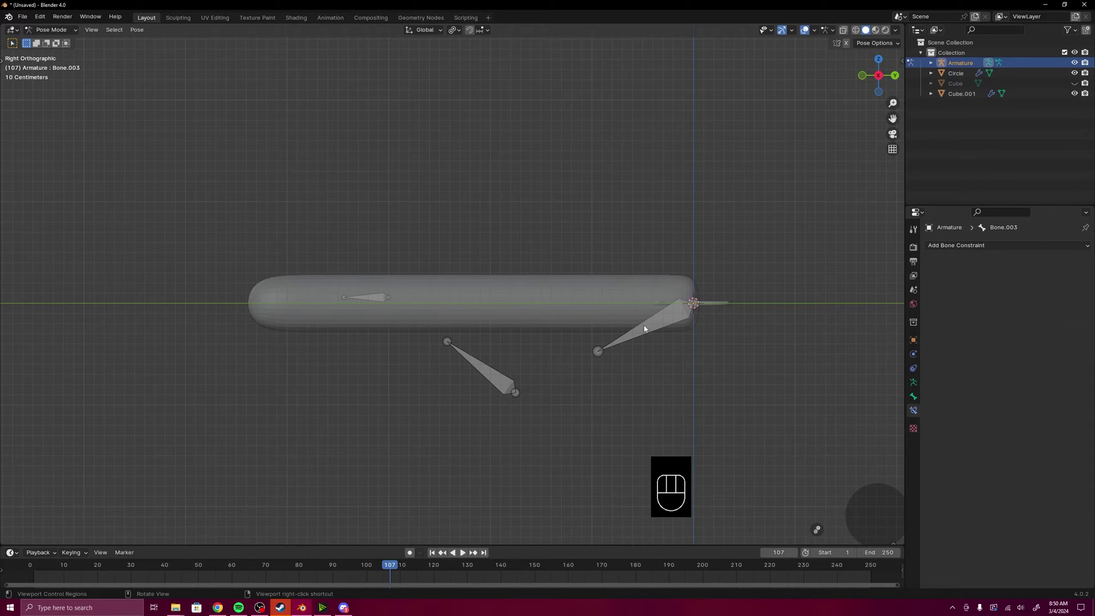
Add Copy Rotation constraints: Bone.004 from Bone.003, and Bone.005 from Bone.004.
{"action": "left_click", "coordinate": [664, 323]}
{"action": "left_click", "coordinate": [490, 371], "text": "shift"}
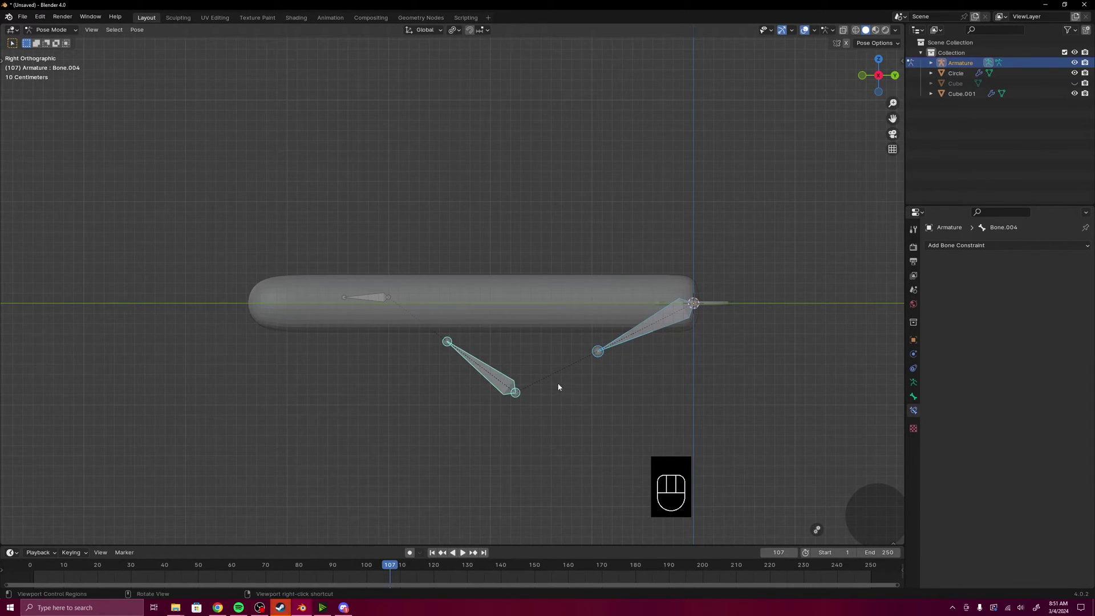
{"action": "key", "text": "shift+ctrl+c"}
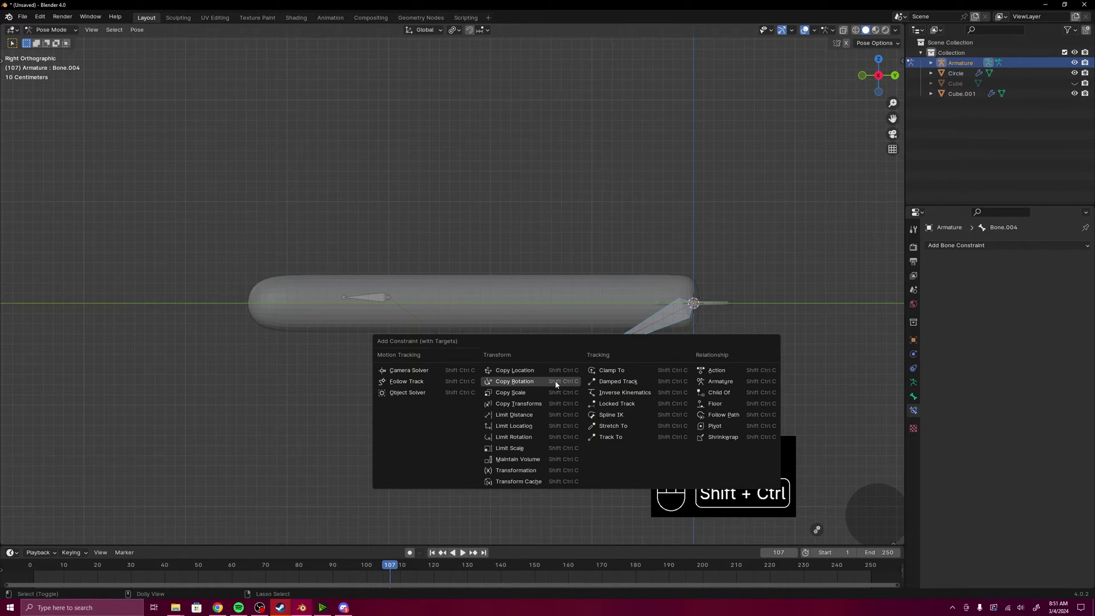
{"action": "left_click", "coordinate": [537, 381]}
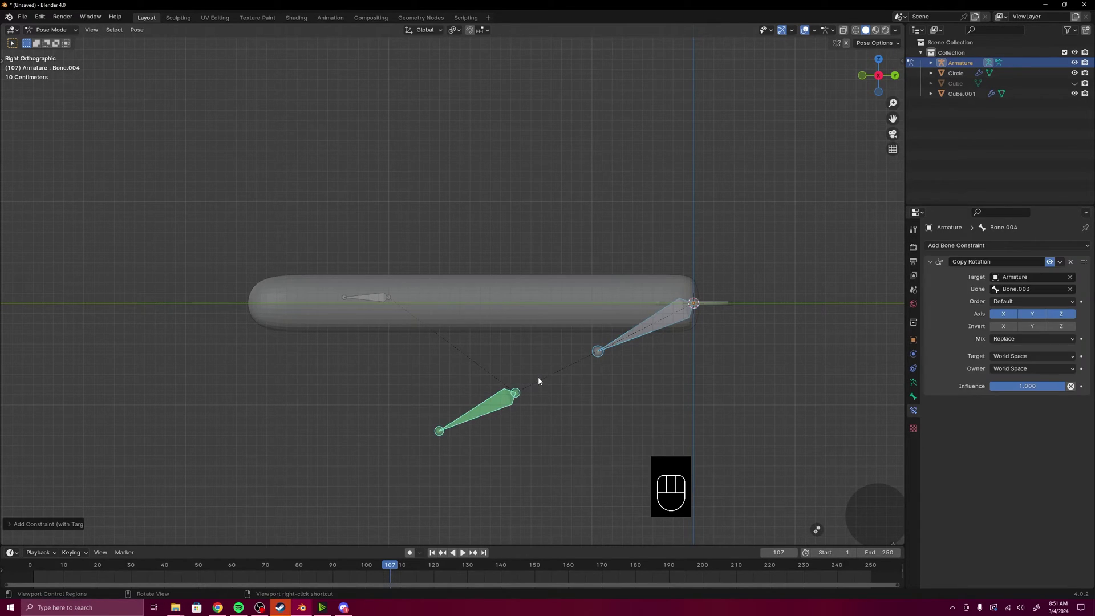
{"action": "left_click", "coordinate": [455, 423]}
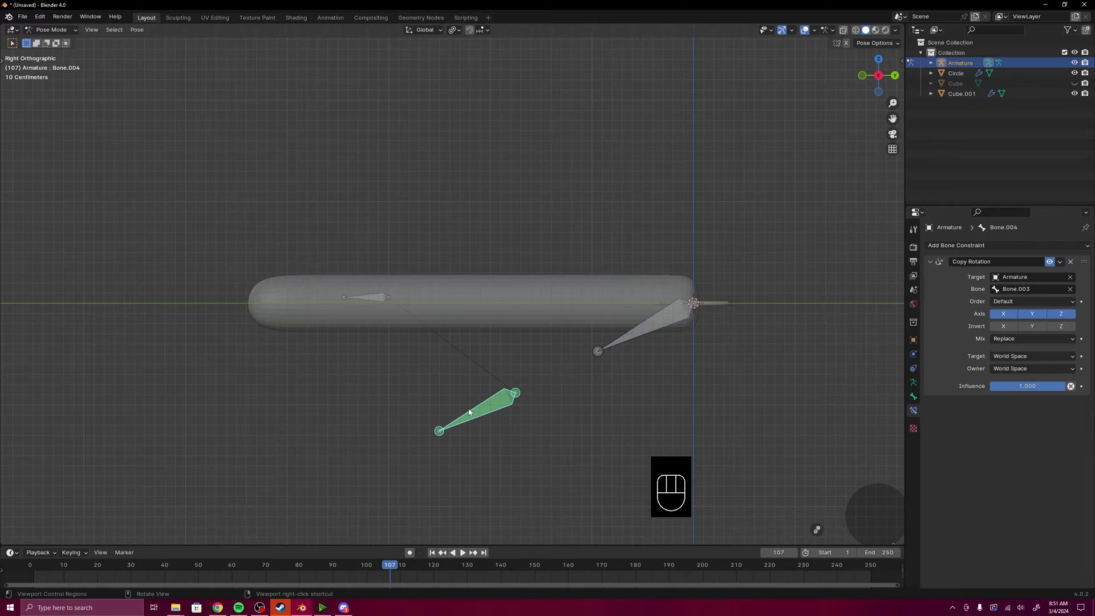
{"action": "left_click", "coordinate": [370, 297], "text": "shift"}
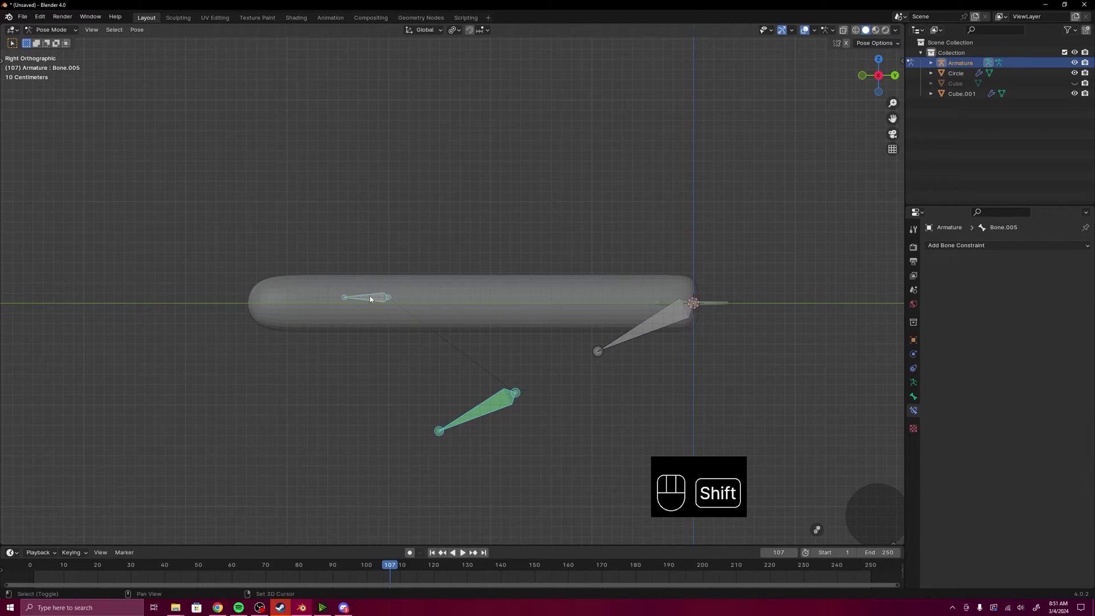
{"action": "key", "text": "shift+ctrl+c"}
{"action": "left_click", "coordinate": [397, 318]}
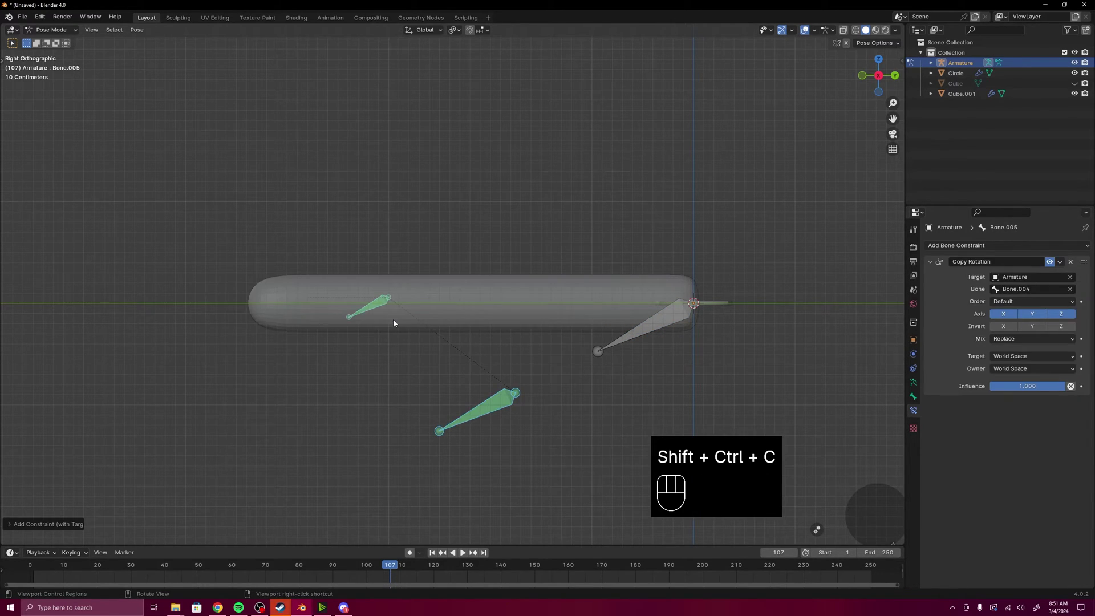
Set the constraint's Mix to After Original and Target and Owner spaces to Local Space.
{"action": "left_click", "coordinate": [1003, 340]}
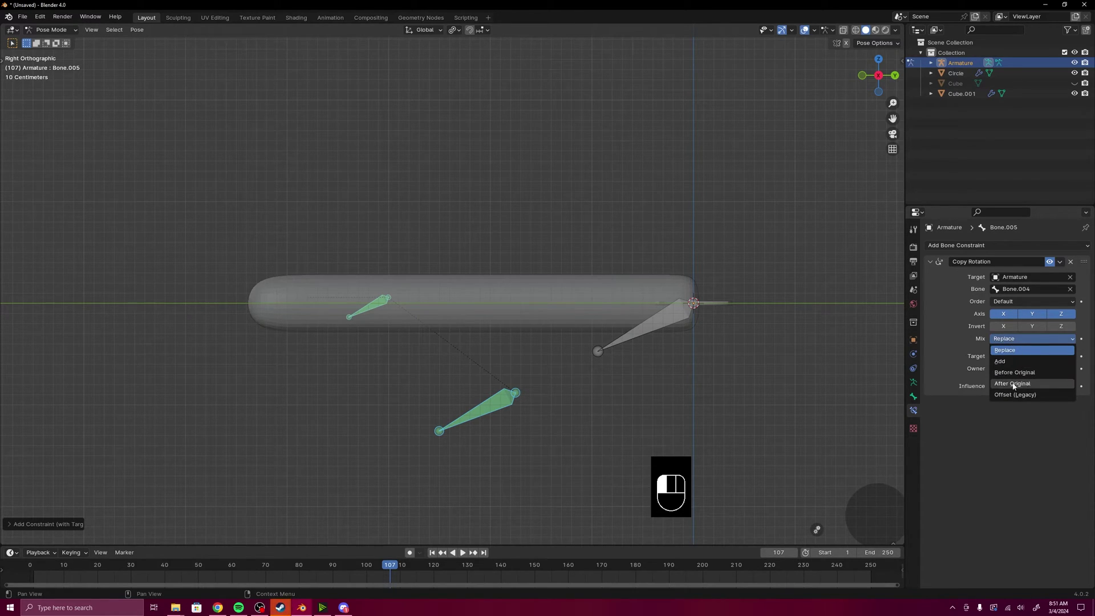
{"action": "left_click", "coordinate": [1013, 384]}
{"action": "left_click", "coordinate": [1009, 356]}
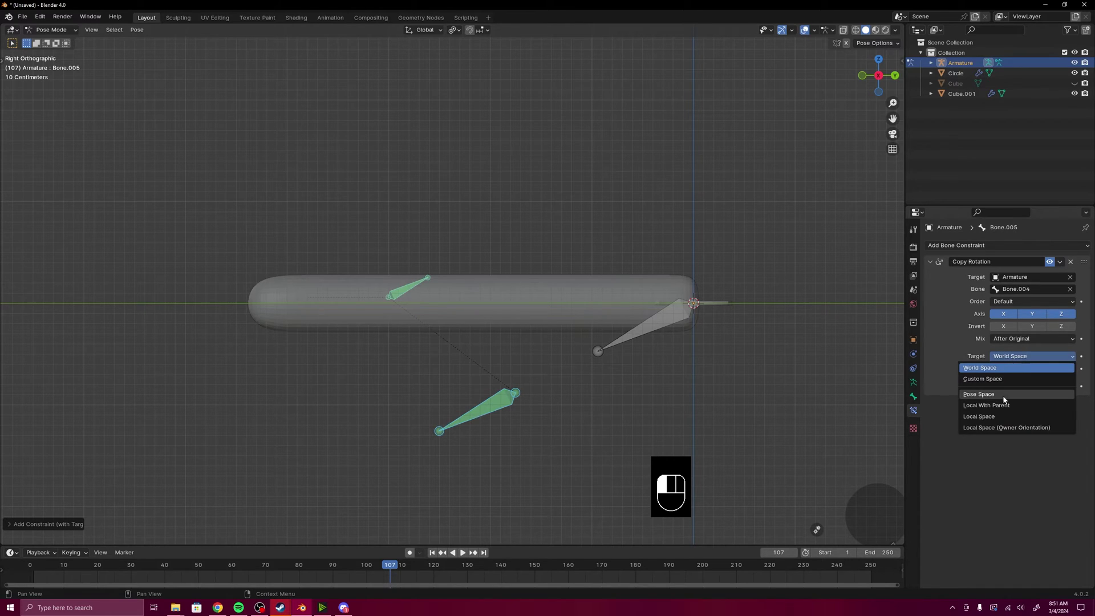
{"action": "left_click", "coordinate": [1005, 416]}
{"action": "left_click", "coordinate": [1020, 368]}
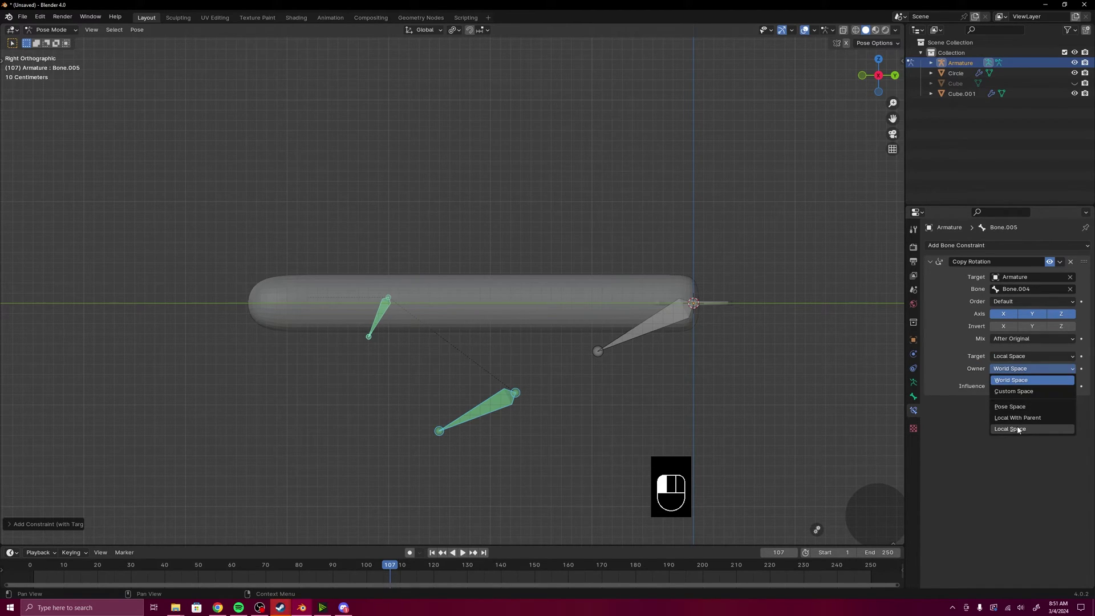
{"action": "left_click", "coordinate": [1017, 429]}
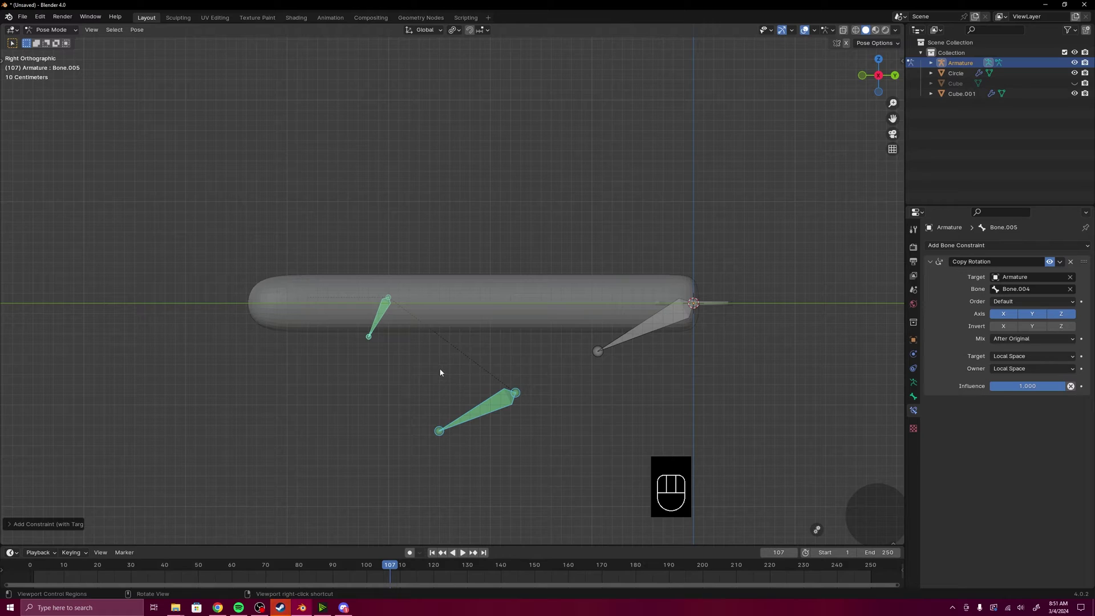
Select all bones and Copy to Selected the Mix, Target space and Owner space settings.
{"action": "key", "text": "a"}
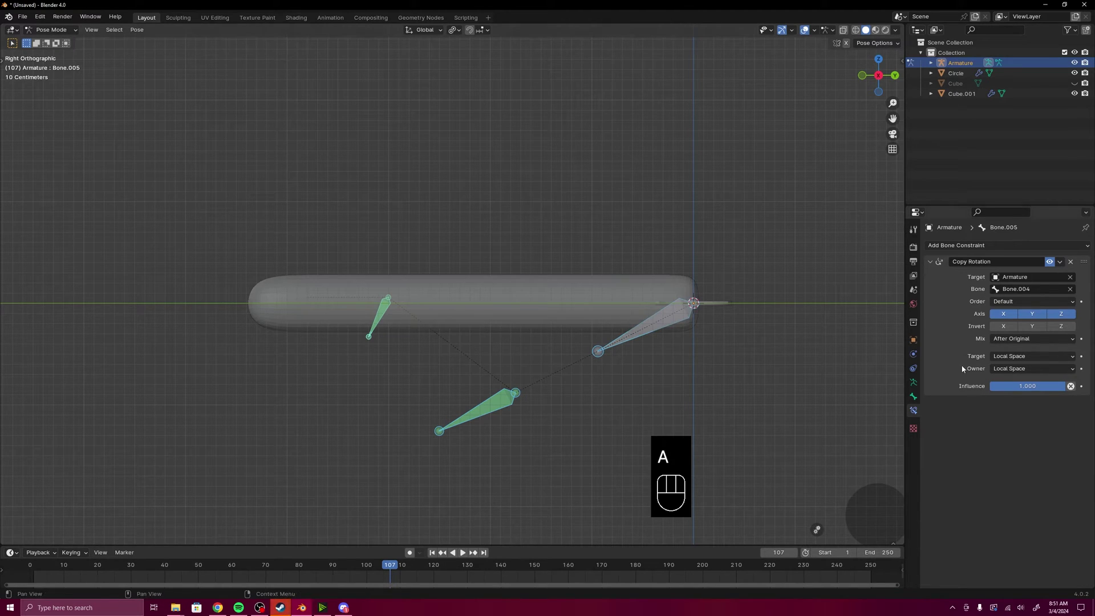
{"action": "right_click", "coordinate": [1012, 338]}
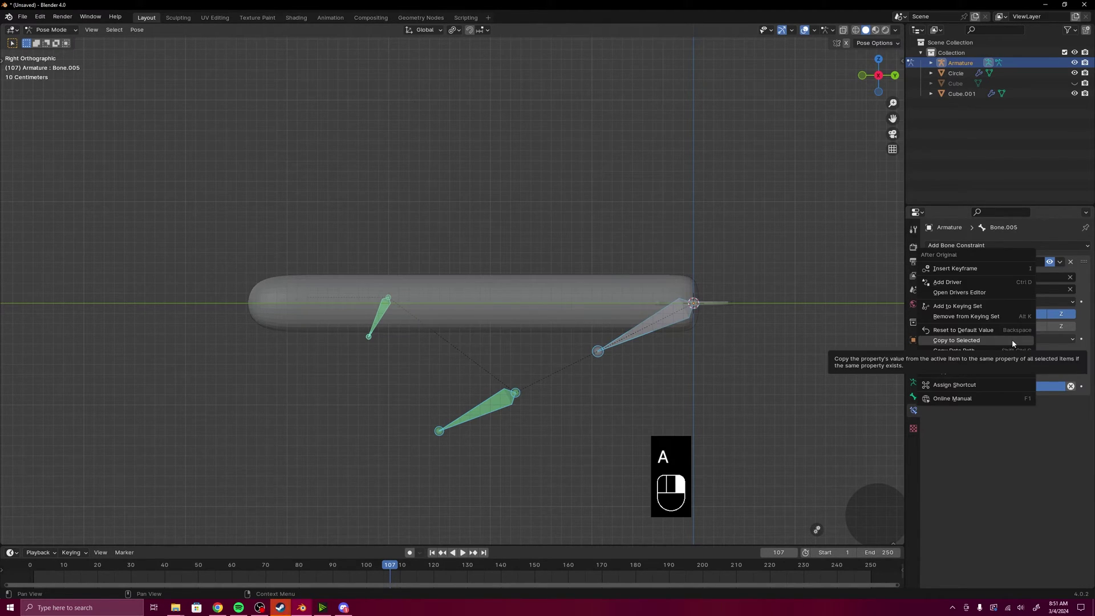
{"action": "left_click", "coordinate": [1006, 341]}
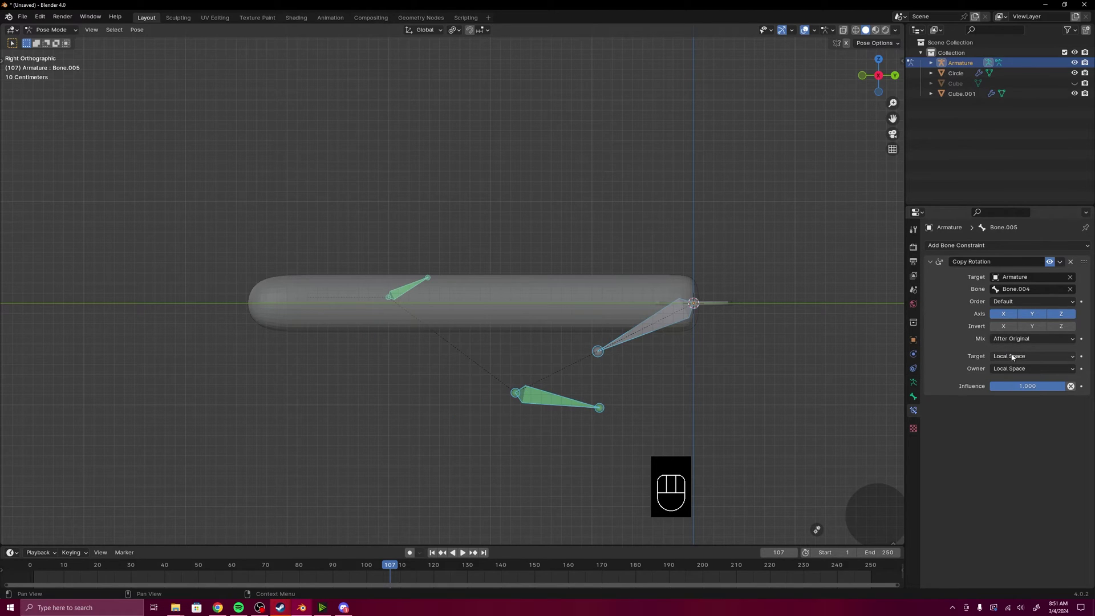
{"action": "right_click", "coordinate": [999, 353]}
{"action": "left_click", "coordinate": [999, 353]}
{"action": "right_click", "coordinate": [1018, 369]}
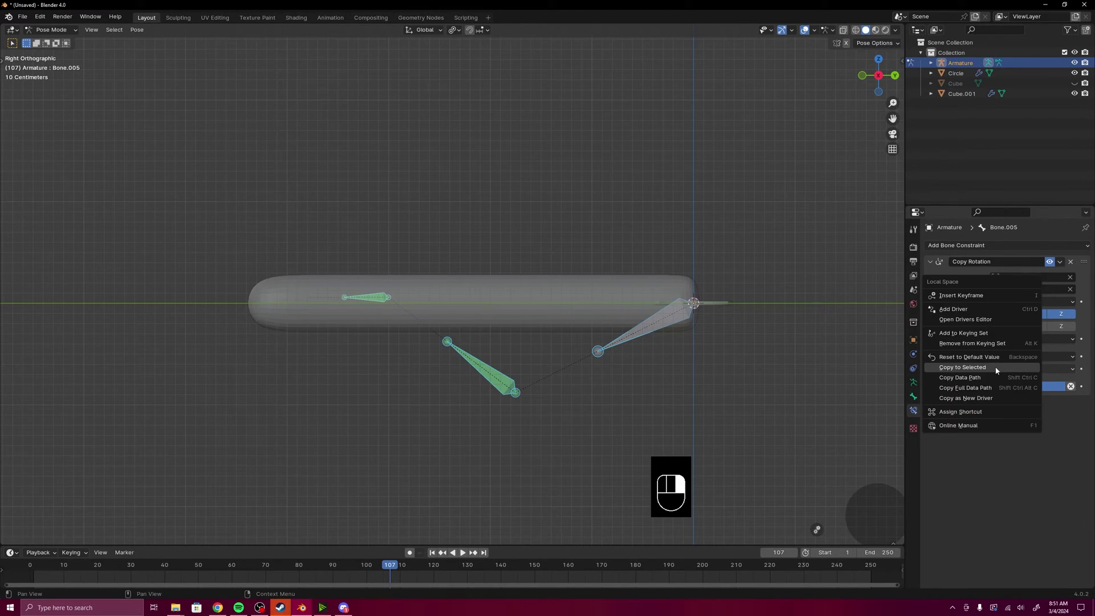
{"action": "left_click", "coordinate": [997, 368]}
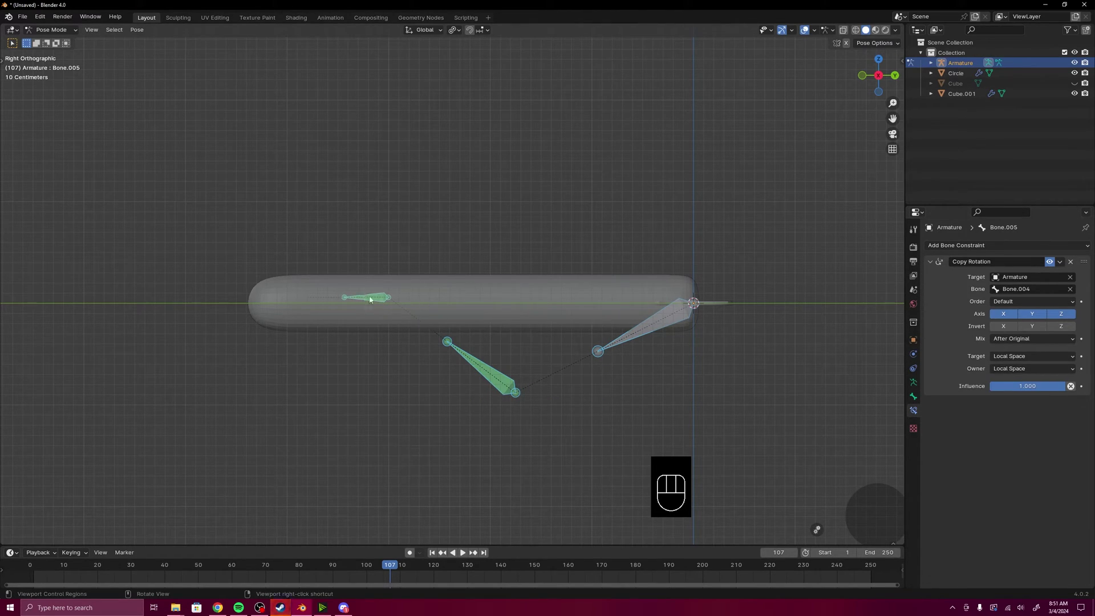
Test-rotate Bone.003 and Bone.004 to check how the chain follows.
{"action": "left_click", "coordinate": [650, 323]}
{"action": "left_click", "coordinate": [664, 329]}
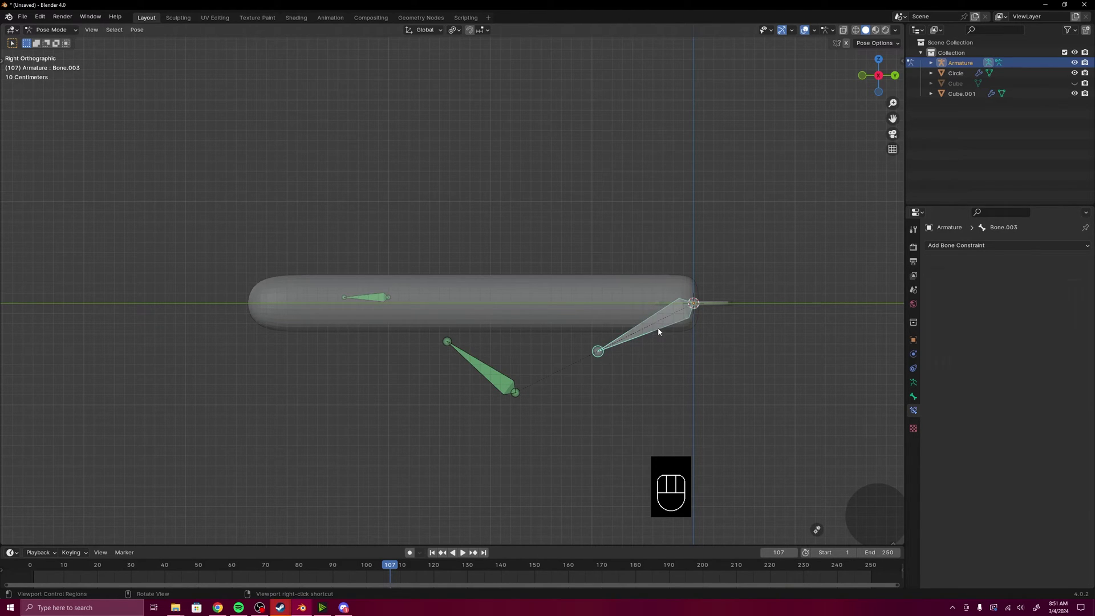
{"action": "key", "text": "r"}
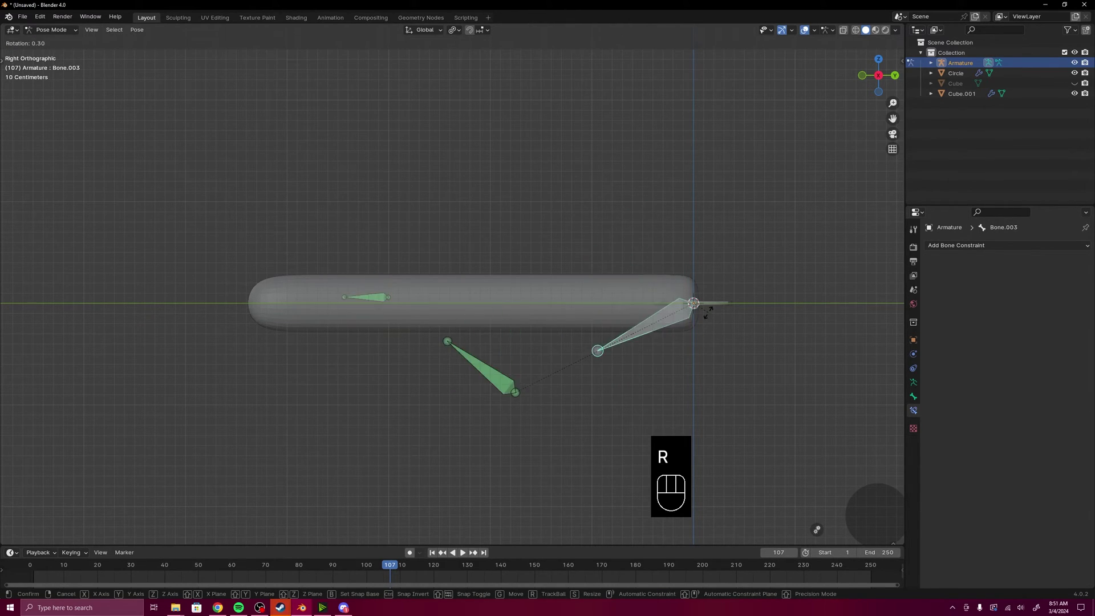
{"action": "left_click", "coordinate": [736, 329]}
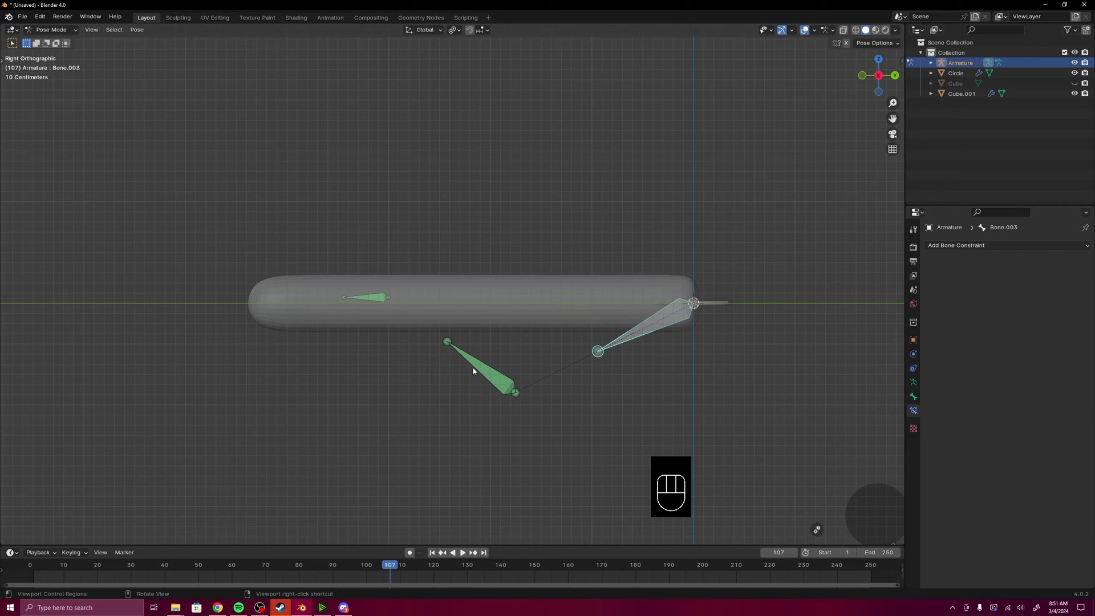
{"action": "left_click", "coordinate": [489, 374]}
{"action": "key", "text": "r"}
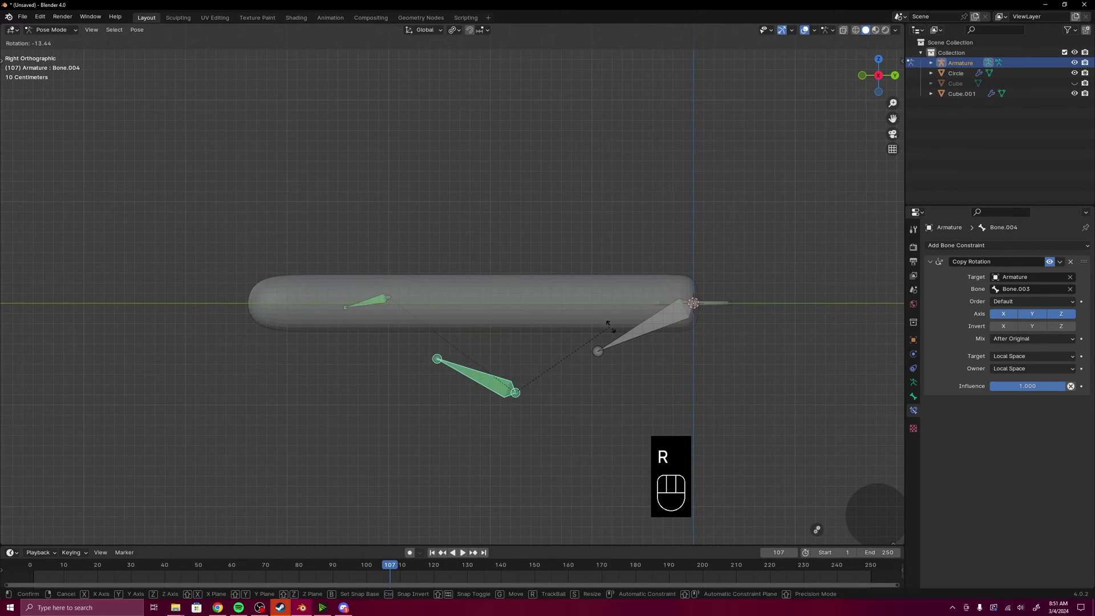
{"action": "left_click", "coordinate": [577, 387]}
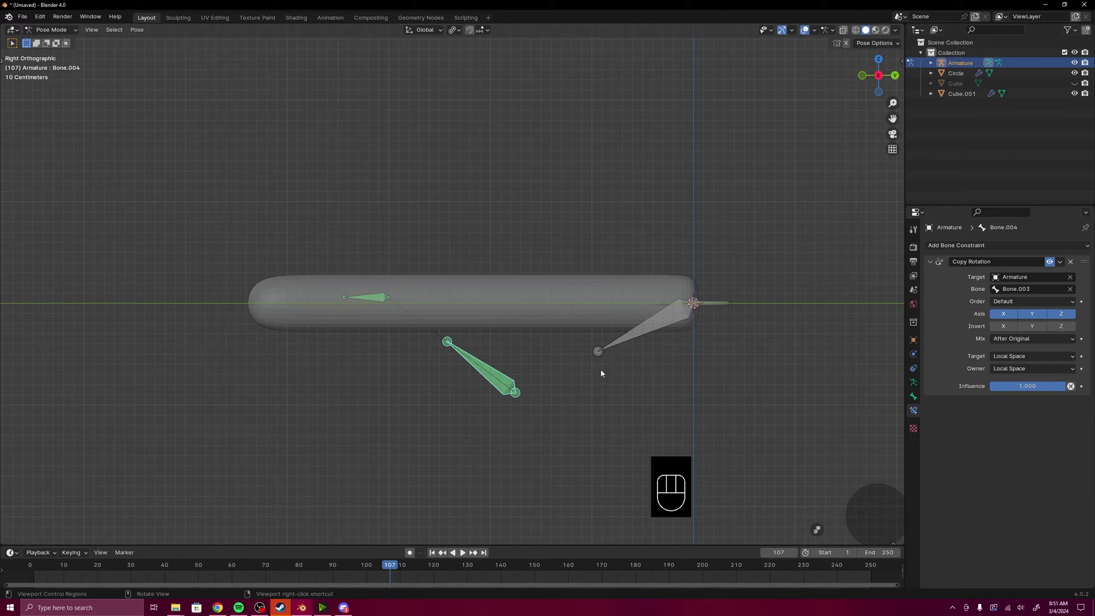
Give Bone.004 a Copy Location constraint from Bone.003 with Head/Tail 1.000.
{"action": "key", "text": "bracketleft"}
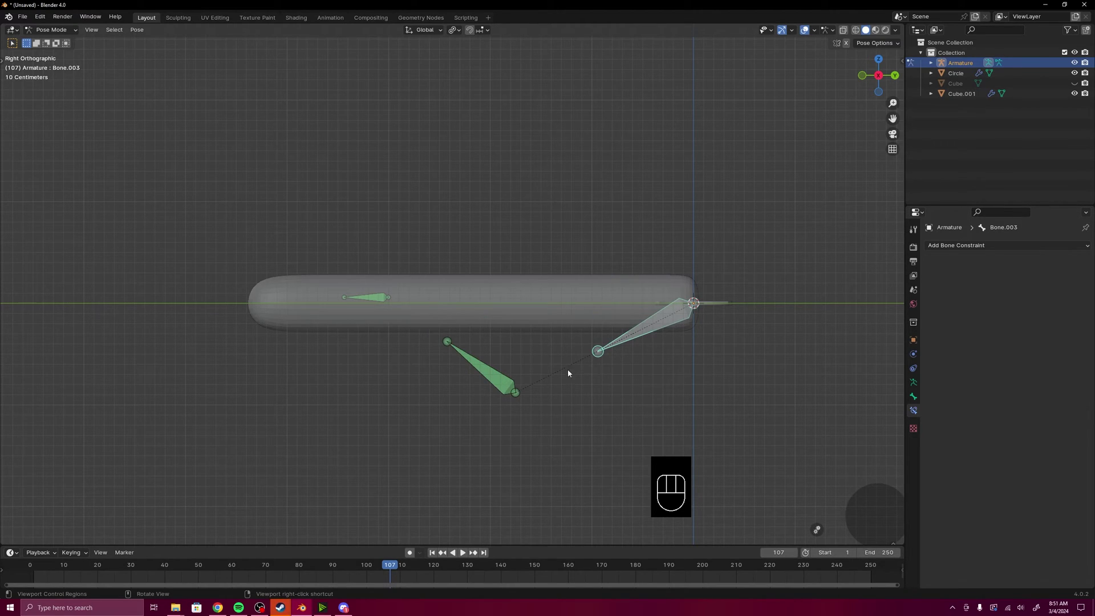
{"action": "left_click", "coordinate": [483, 375], "text": "shift"}
{"action": "key", "text": "shift+ctrl+c"}
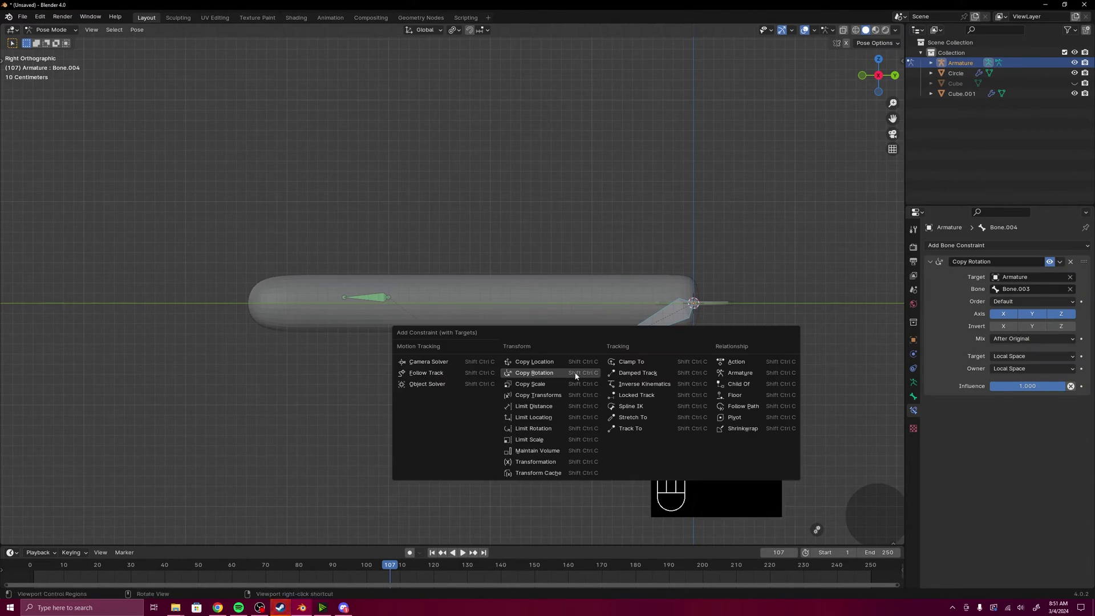
{"action": "left_click", "coordinate": [539, 361]}
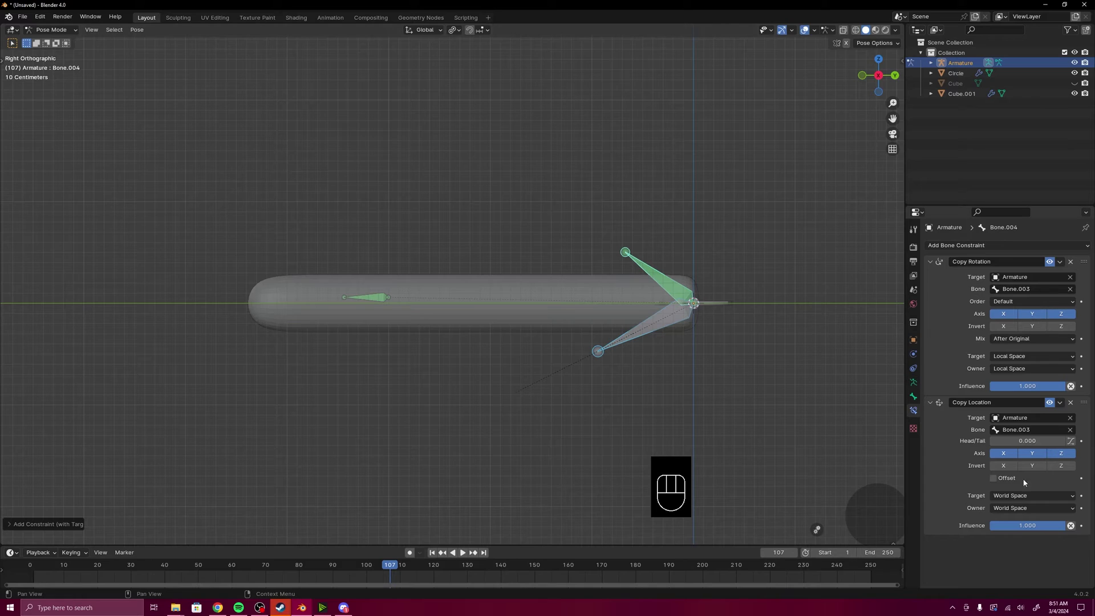
{"action": "left_click_drag", "start_coordinate": [1003, 440], "coordinate": [1066, 441]}
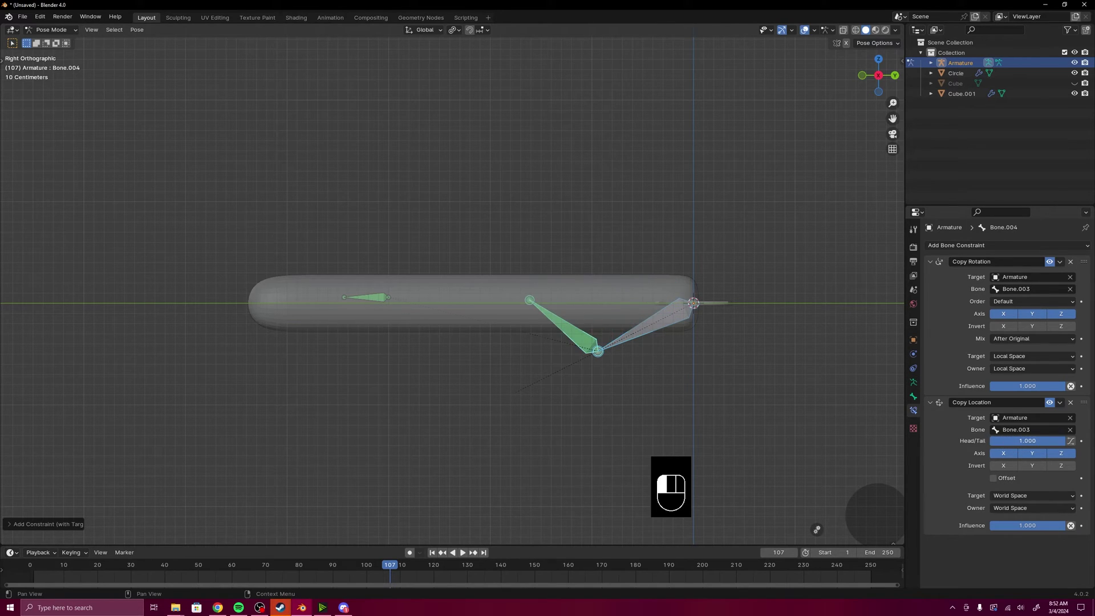
Give Bone.005 a Copy Location constraint from Bone.004 with Head/Tail 1.000.
{"action": "left_click", "coordinate": [377, 298]}
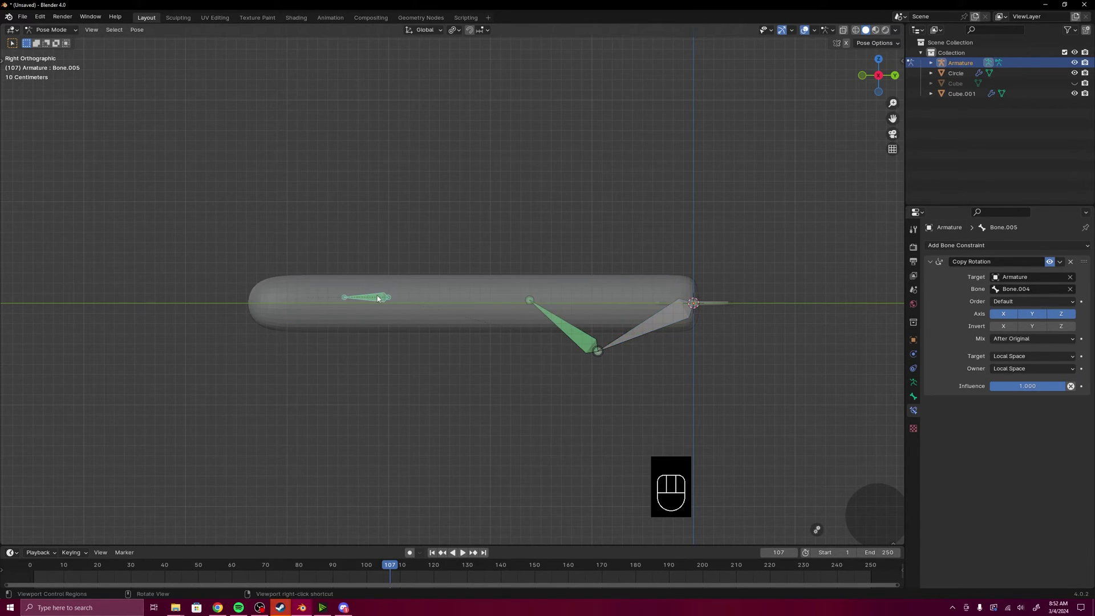
{"action": "left_click", "coordinate": [556, 325], "text": "shift"}
{"action": "left_click", "coordinate": [368, 296], "text": "shift"}
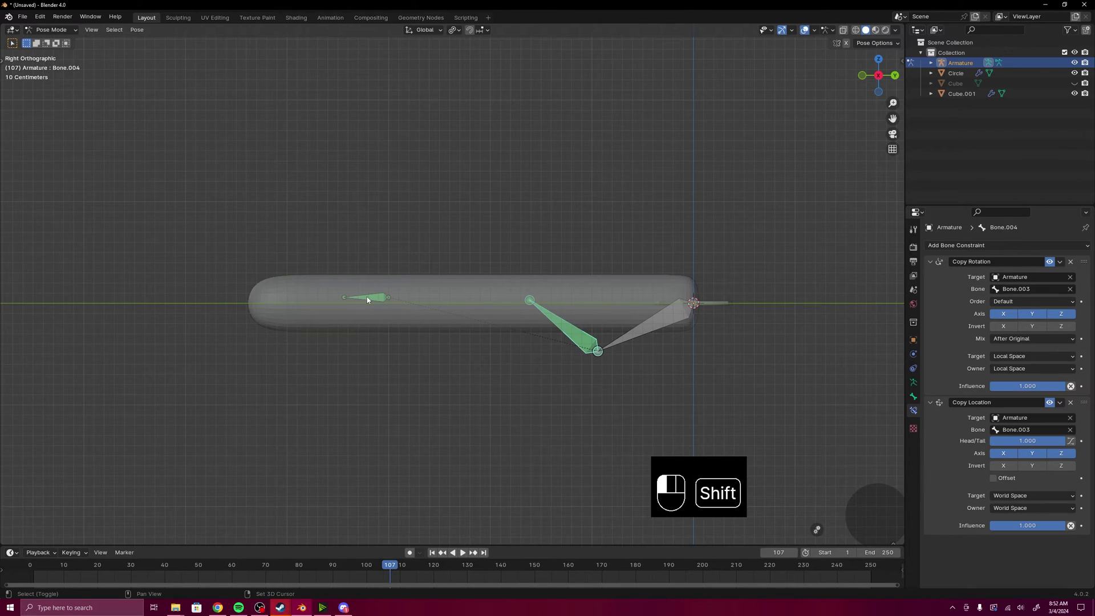
{"action": "key", "text": "ctrl+shift+c"}
{"action": "left_click", "coordinate": [399, 308]}
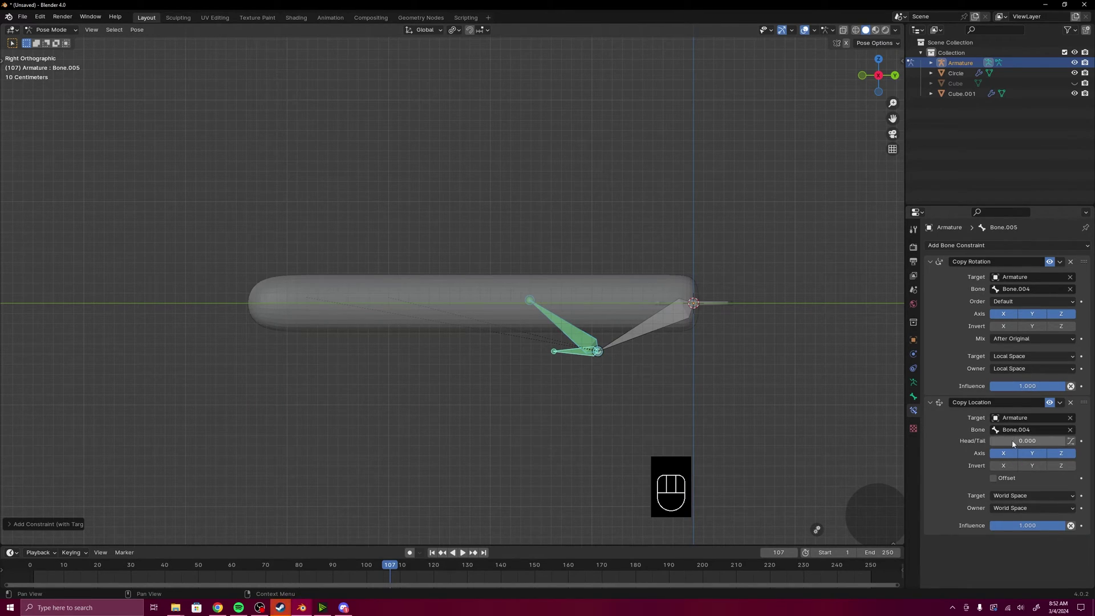
{"action": "left_click_drag", "start_coordinate": [1012, 441], "coordinate": [1061, 441]}
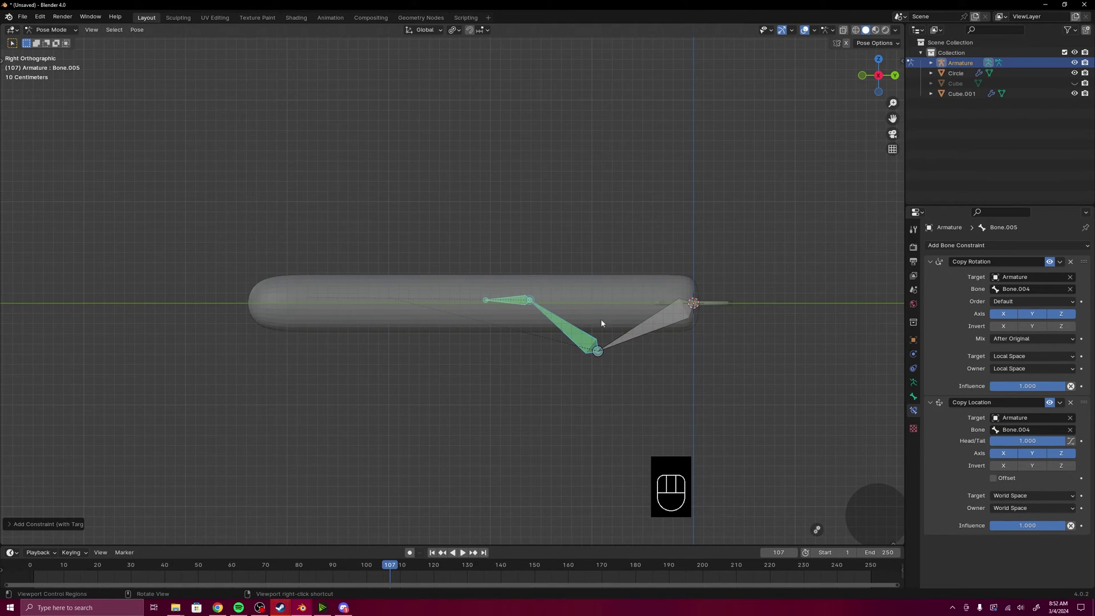
{"action": "middle_click_drag", "start_coordinate": [605, 323], "coordinate": [610, 347], "text": "shift"}
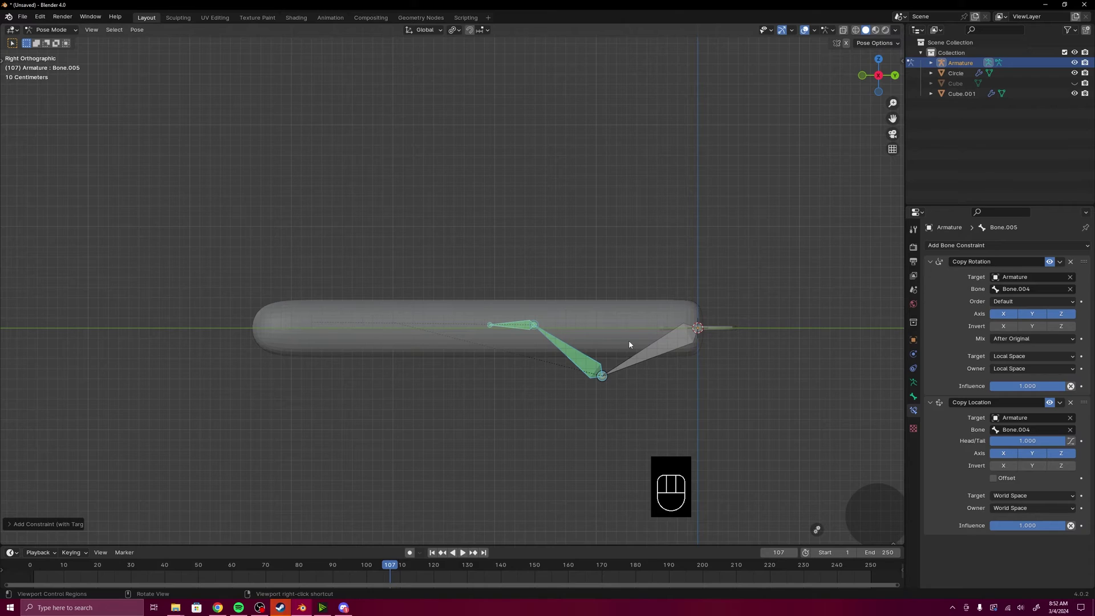
Select Bone.003, the middle green bone and the small bone, and show their Viewport Display settings.
{"action": "left_click", "coordinate": [669, 346]}
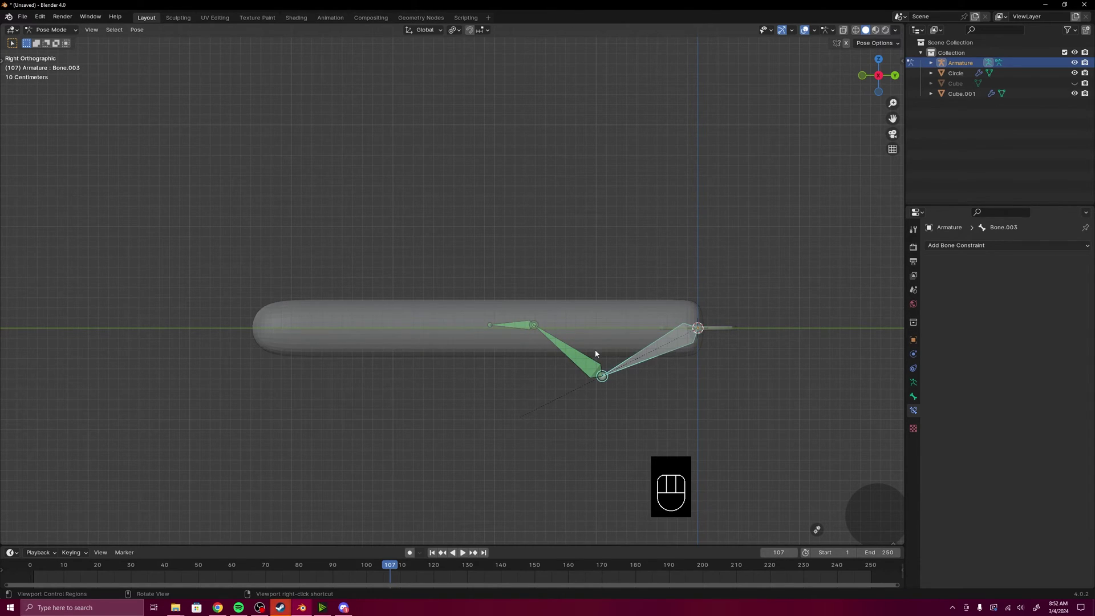
{"action": "left_click", "coordinate": [570, 353], "text": "shift"}
{"action": "left_click", "coordinate": [517, 325], "text": "shift"}
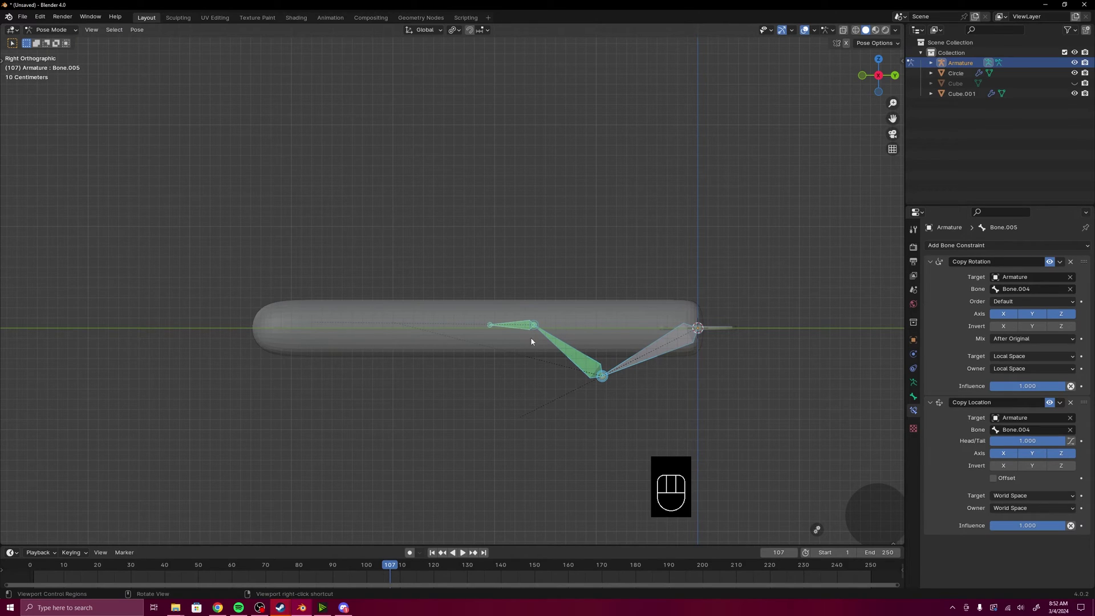
{"action": "left_click", "coordinate": [912, 399]}
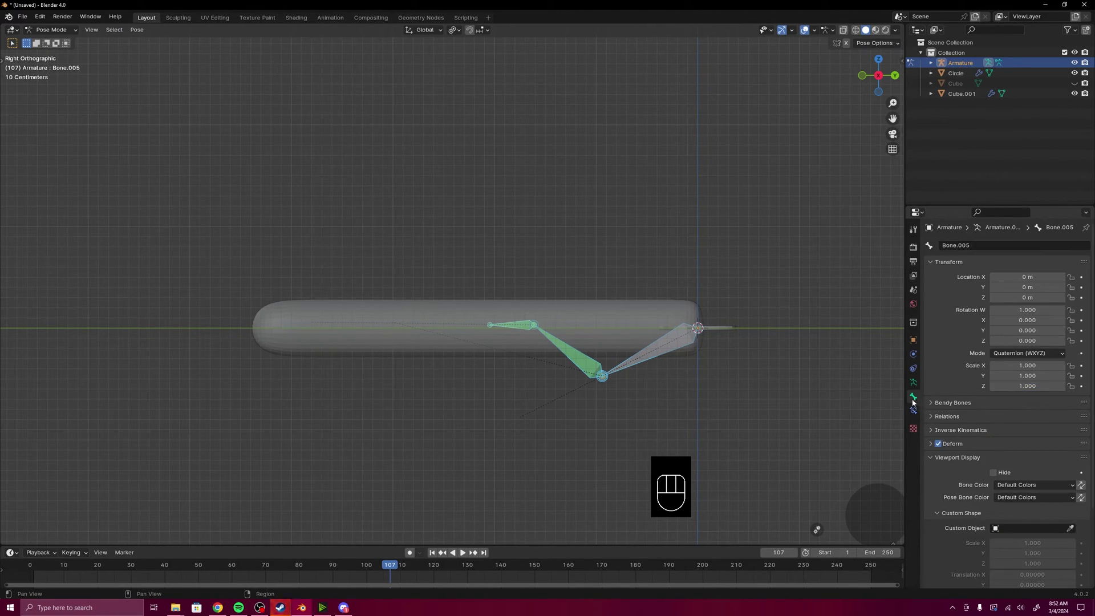
{"action": "left_click", "coordinate": [972, 457]}
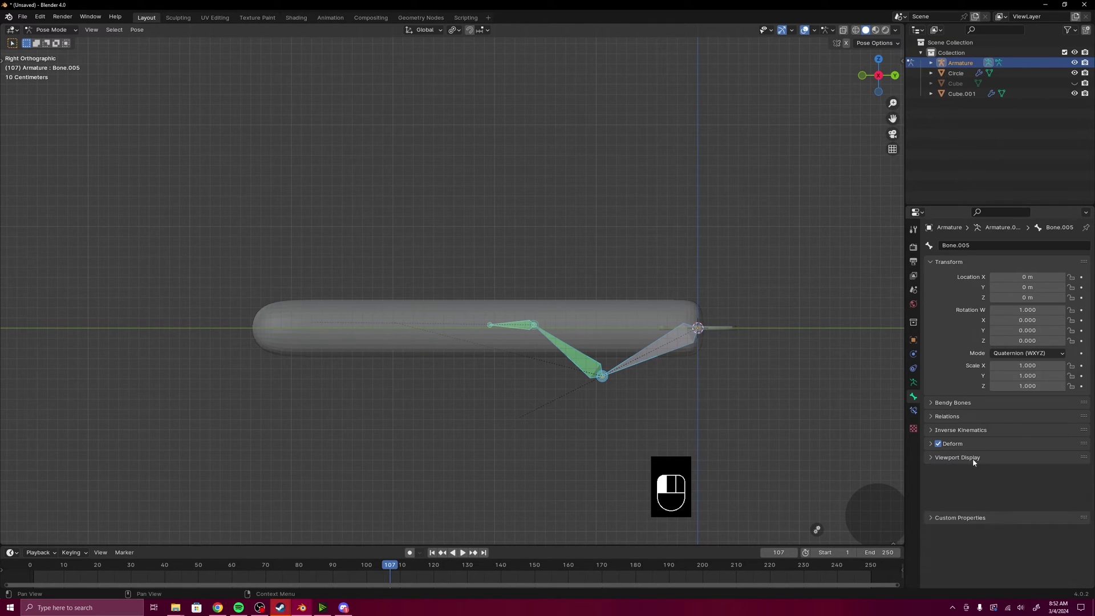
{"action": "left_click", "coordinate": [970, 457]}
{"action": "scroll", "coordinate": [983, 451], "scroll_direction": "down", "scroll_amount": 1}
{"action": "scroll", "coordinate": [1008, 429], "scroll_direction": "down", "scroll_amount": 4}
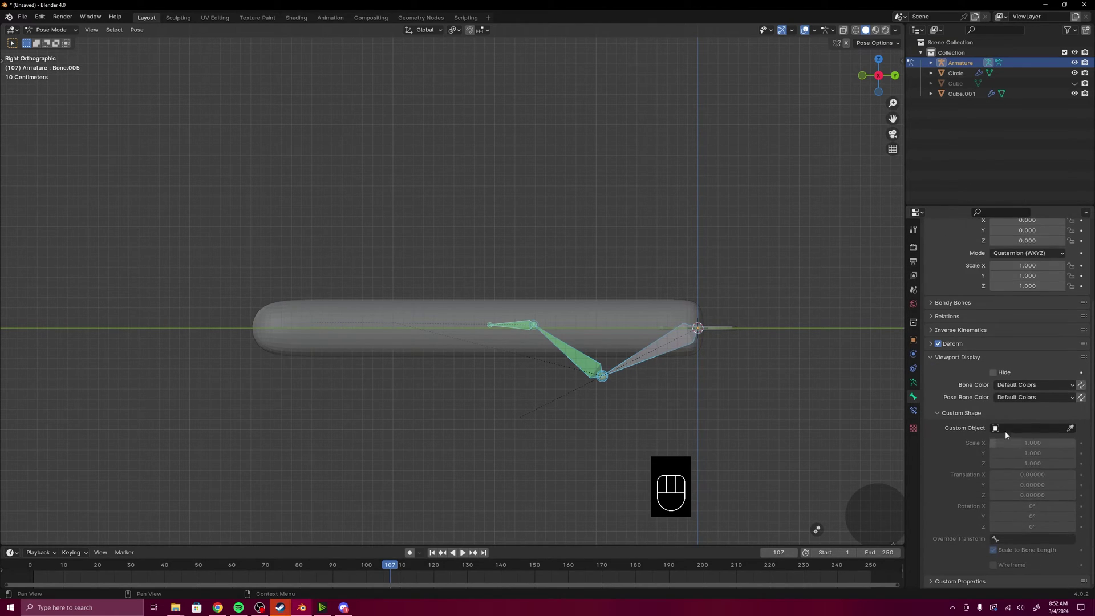
Set the bones' custom shape object to Circle and turn off Scale to Bone Length.
{"action": "left_click", "coordinate": [1015, 432]}
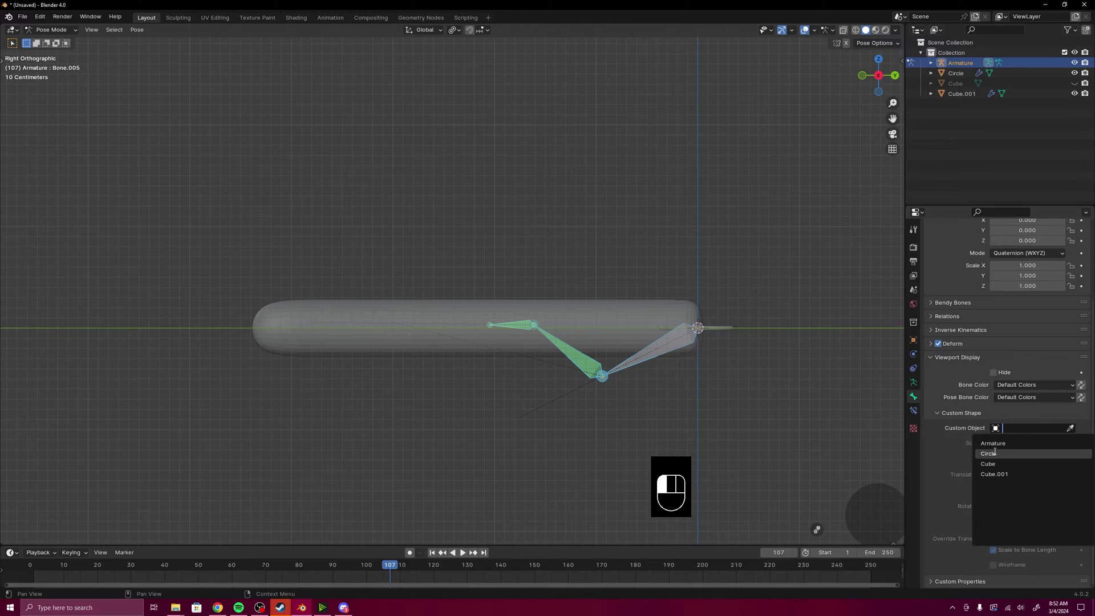
{"action": "left_click", "coordinate": [1006, 453]}
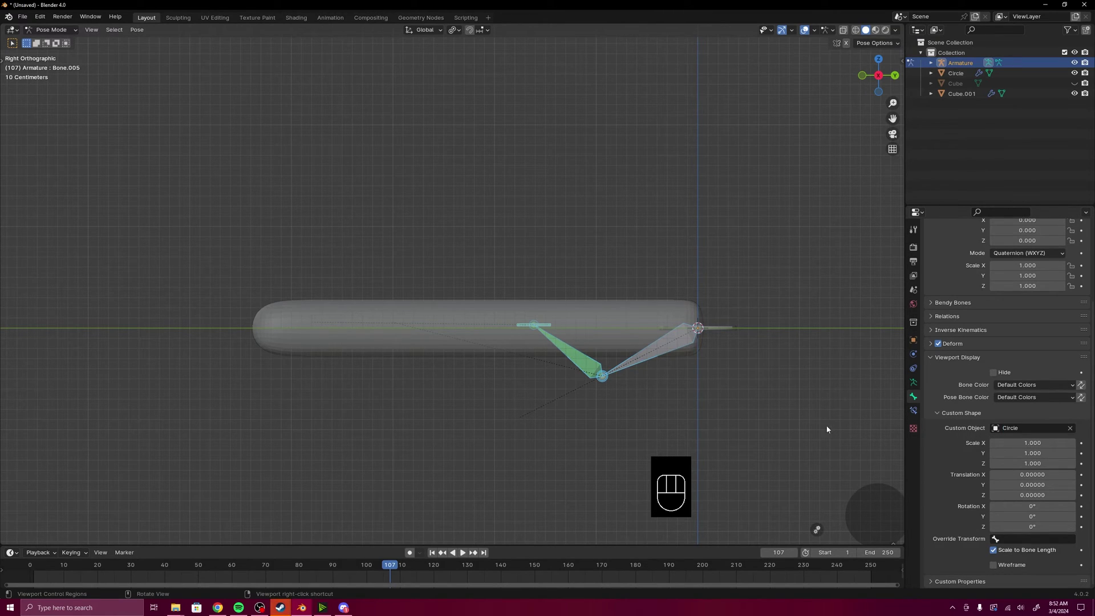
{"action": "left_click", "coordinate": [1021, 427]}
{"action": "left_click", "coordinate": [1006, 452]}
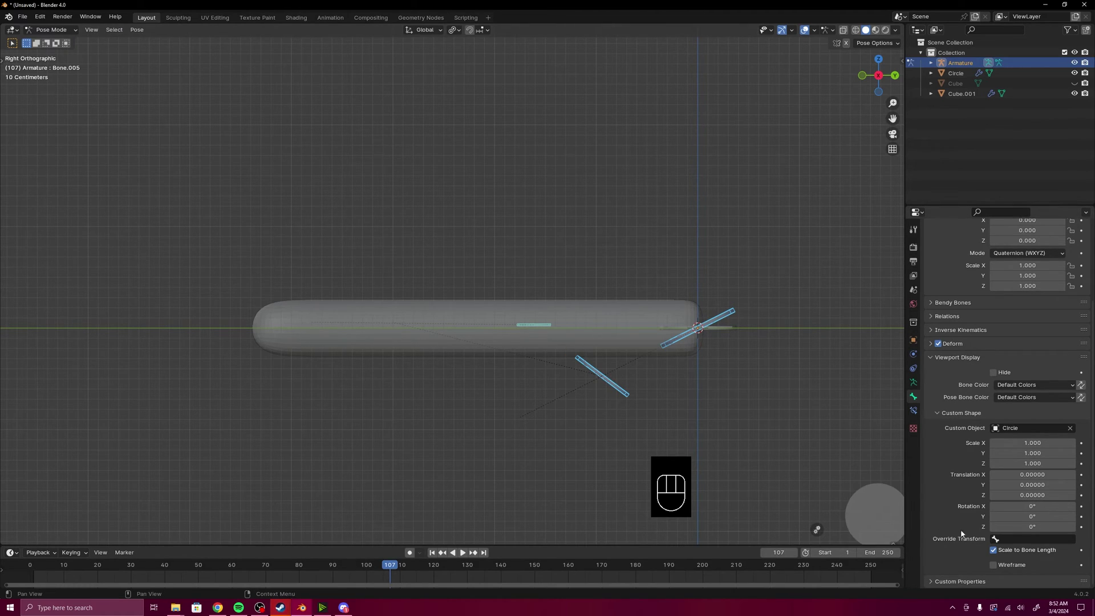
{"action": "left_click", "coordinate": [994, 551]}
{"action": "right_click", "coordinate": [993, 548]}
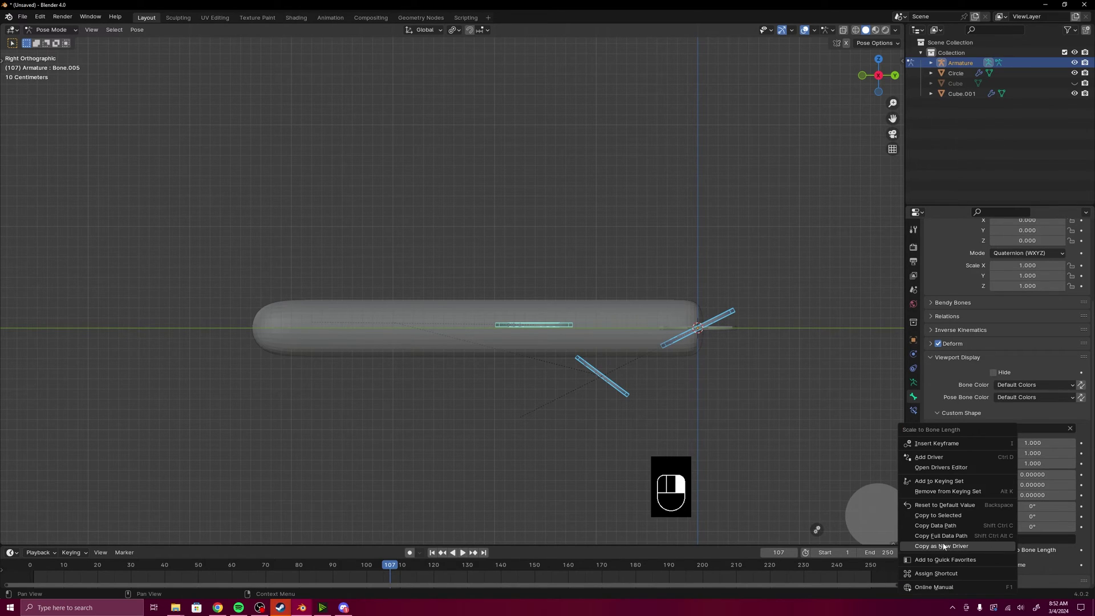
{"action": "left_click", "coordinate": [954, 507]}
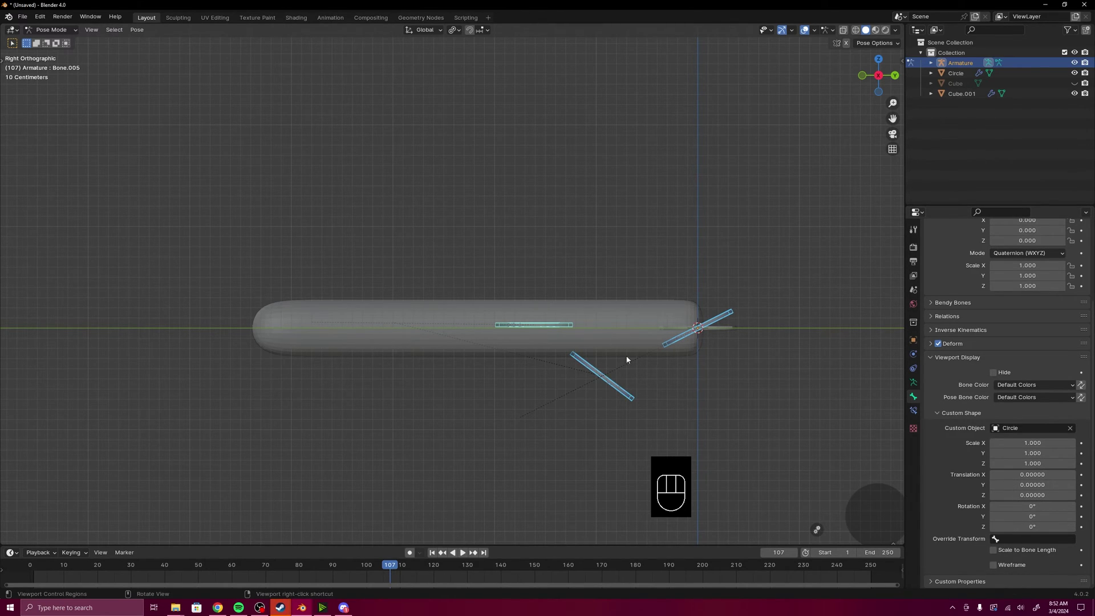
{"action": "middle_click_drag", "start_coordinate": [623, 366], "coordinate": [617, 433]}
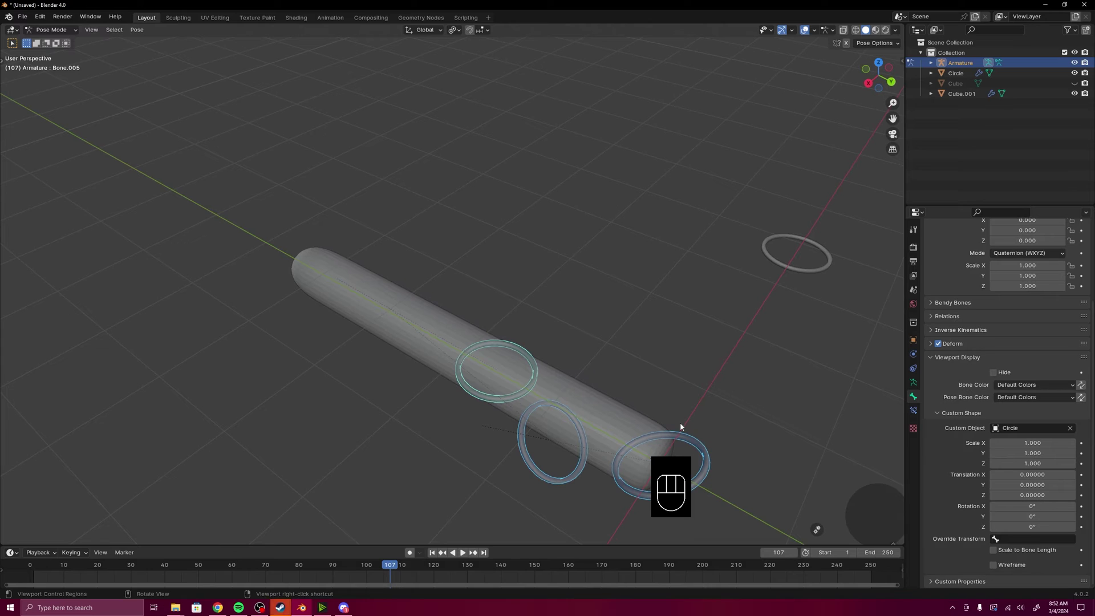
{"action": "middle_click_drag", "start_coordinate": [463, 378], "coordinate": [607, 352]}
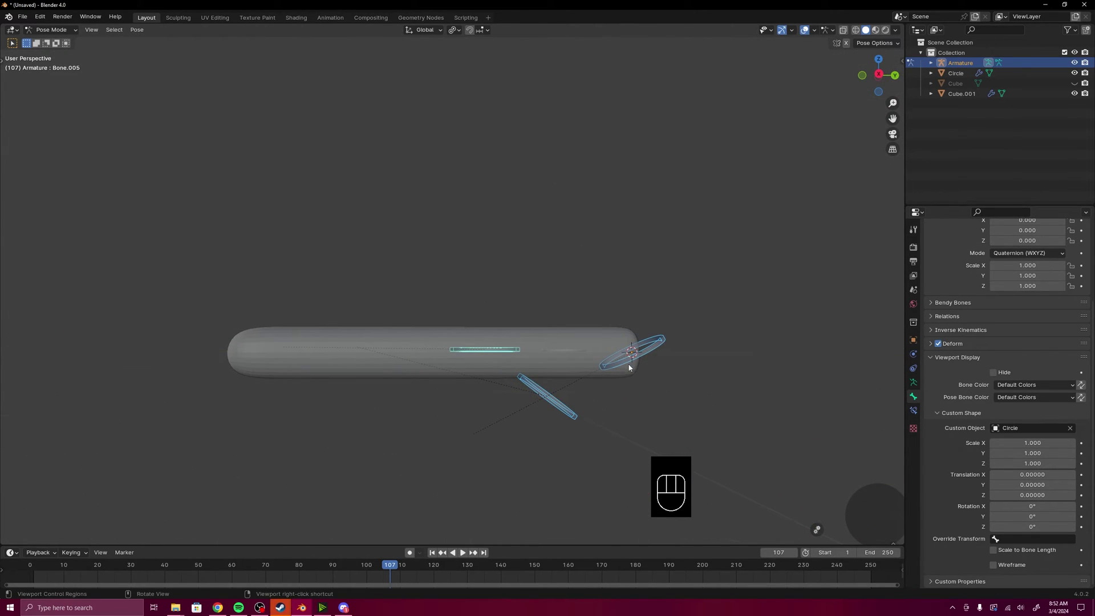
{"action": "middle_click_drag", "start_coordinate": [564, 336], "coordinate": [553, 356], "text": "shift"}
In Edit Mode, place the 3D cursor on Bone.
{"action": "key", "text": "Tab"}
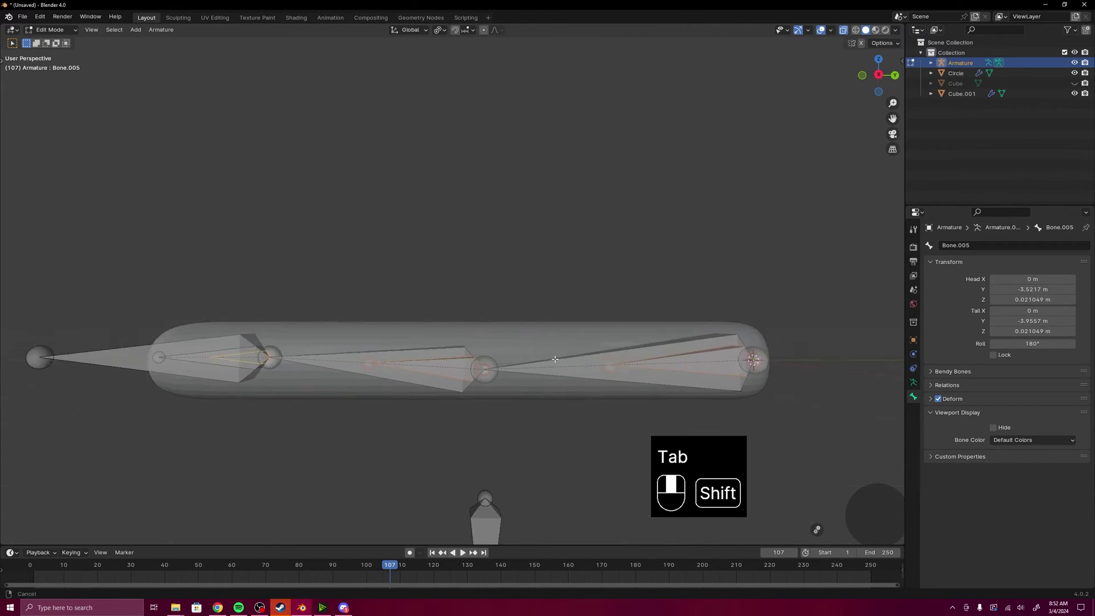
{"action": "middle_click_drag", "start_coordinate": [549, 356], "coordinate": [534, 350], "text": "shift"}
{"action": "left_click", "coordinate": [467, 352]}
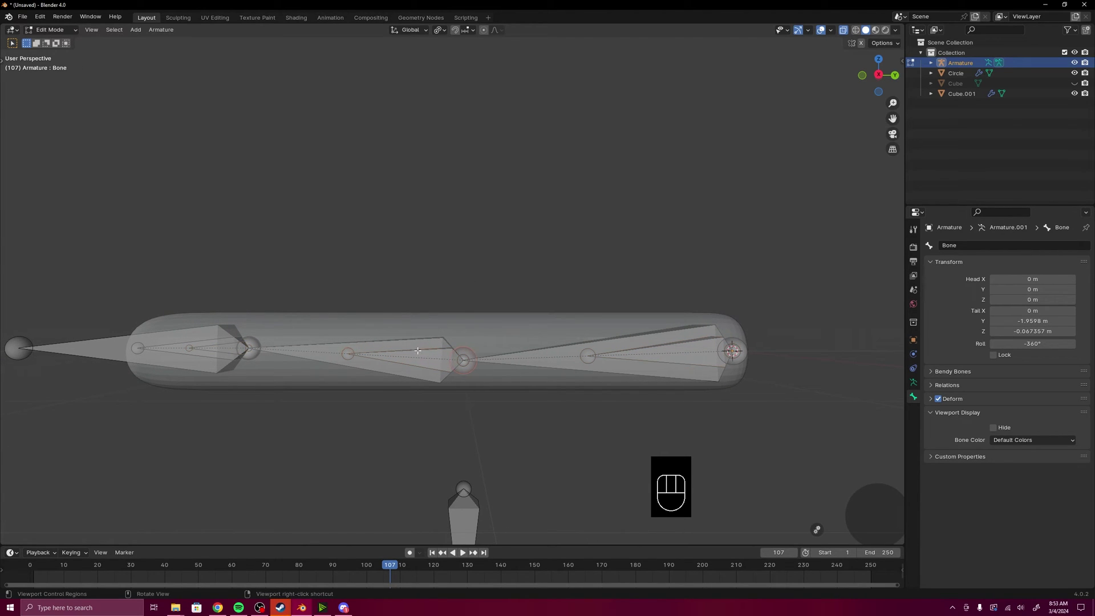
{"action": "left_click", "coordinate": [255, 341]}
{"action": "left_click", "coordinate": [596, 359]}
{"action": "left_click", "coordinate": [459, 350]}
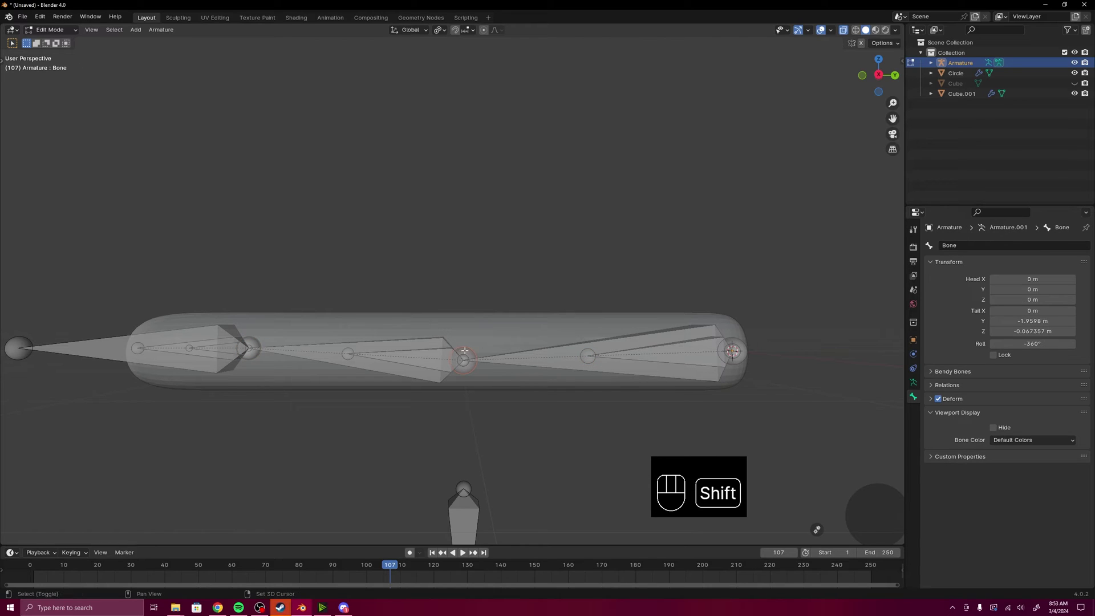
{"action": "key", "text": "shift+s"}
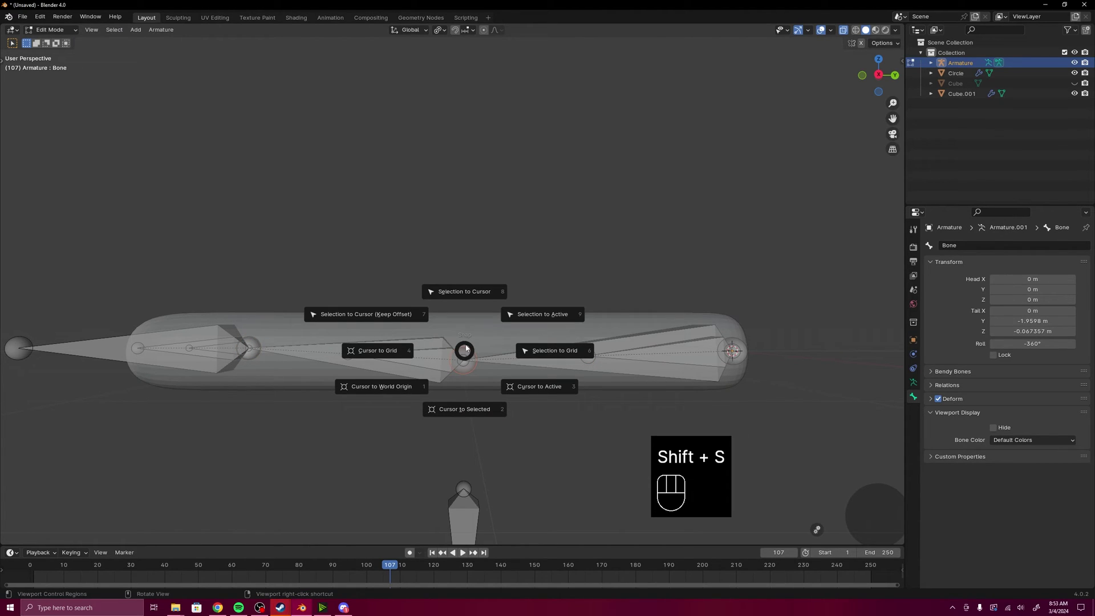
{"action": "left_click", "coordinate": [459, 410]}
Snap Bone.003 to the cursor; snap the IK Controller too, then undo it.
{"action": "left_click", "coordinate": [585, 353]}
{"action": "key", "text": "shift+s"}
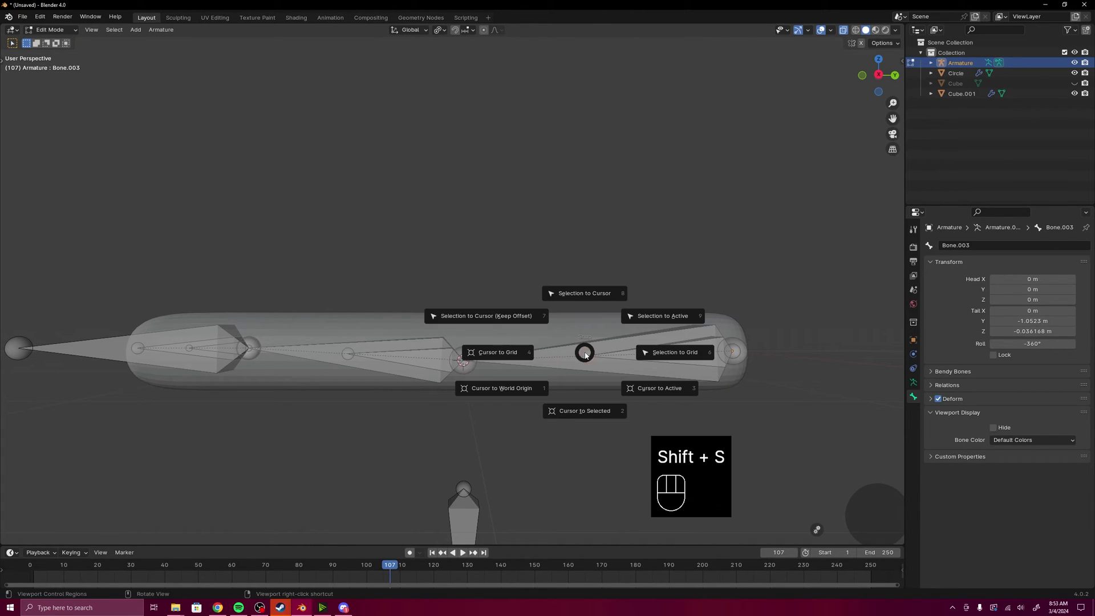
{"action": "left_click", "coordinate": [580, 295]}
{"action": "middle_click_drag", "start_coordinate": [637, 353], "coordinate": [766, 353], "text": "shift"}
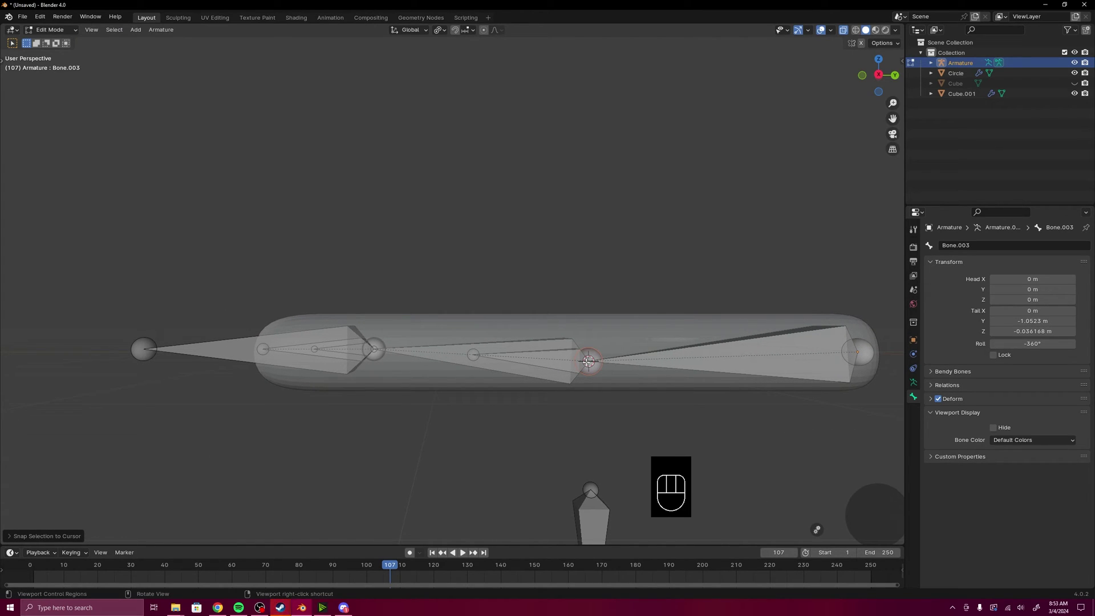
{"action": "middle_click_drag", "start_coordinate": [429, 334], "coordinate": [473, 343], "text": "shift"}
{"action": "left_click", "coordinate": [473, 343]}
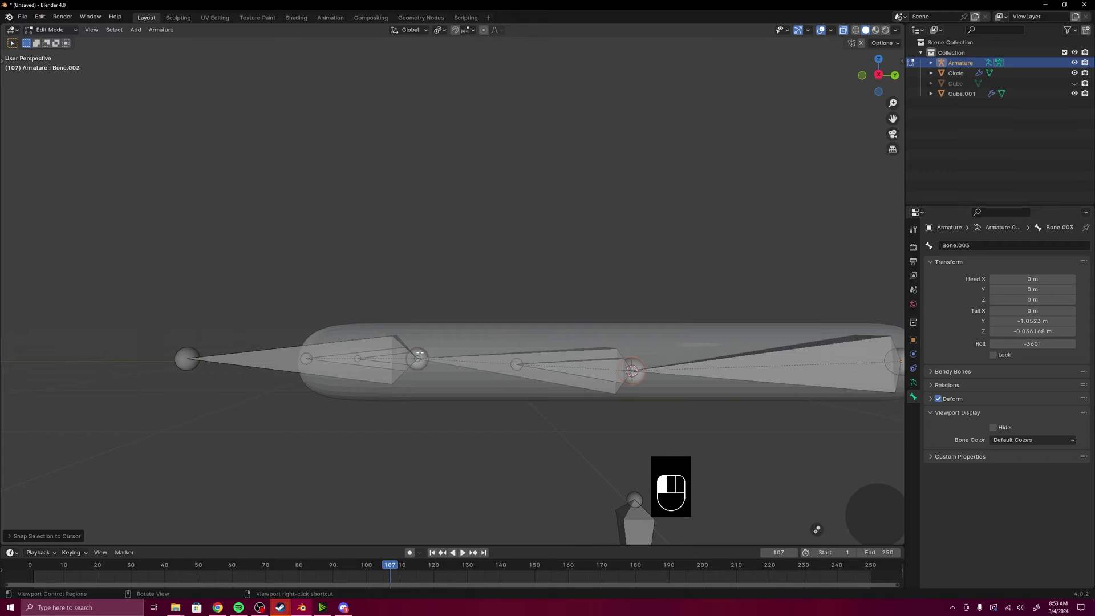
{"action": "key", "text": "shift+s"}
{"action": "left_click", "coordinate": [472, 341]}
{"action": "key", "text": "ctrl+z"}
{"action": "key", "text": "shift+s"}
{"action": "left_click", "coordinate": [473, 349]}
Move the 3D cursor to Bone.002 and snap Bone.005 onto it.
{"action": "key", "text": "shift+s"}
{"action": "middle_click_drag", "start_coordinate": [515, 371], "coordinate": [601, 384], "text": "shift"}
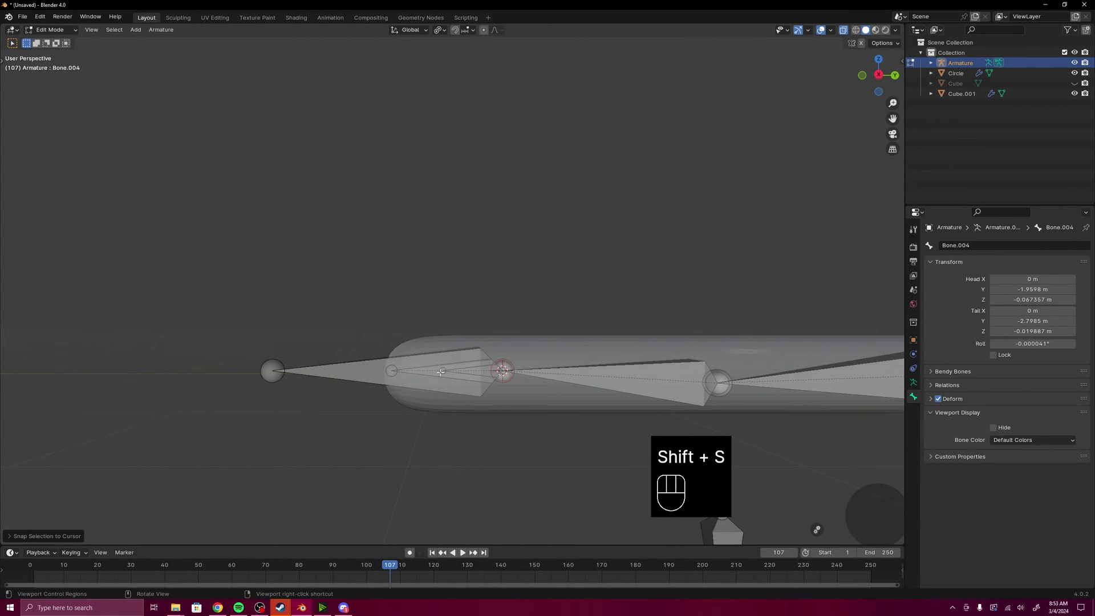
{"action": "left_click", "coordinate": [398, 374]}
{"action": "key", "text": "shift+s"}
{"action": "left_click", "coordinate": [398, 429]}
{"action": "left_click", "coordinate": [433, 376], "text": "shift"}
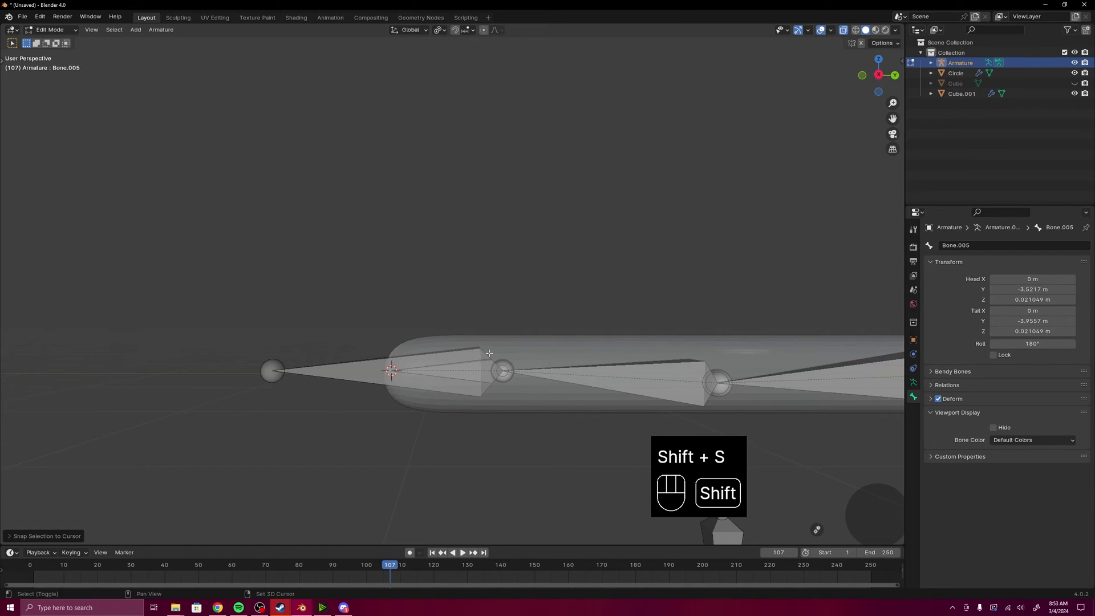
{"action": "key", "text": "shift+s"}
{"action": "left_click", "coordinate": [613, 346]}
{"action": "scroll", "coordinate": [613, 345], "scroll_direction": "down", "scroll_amount": 2}
{"action": "middle_click_drag", "start_coordinate": [613, 345], "coordinate": [474, 342]}
Return to Pose Mode and reveal the hidden bones with Alt+H.
{"action": "key", "text": "Tab"}
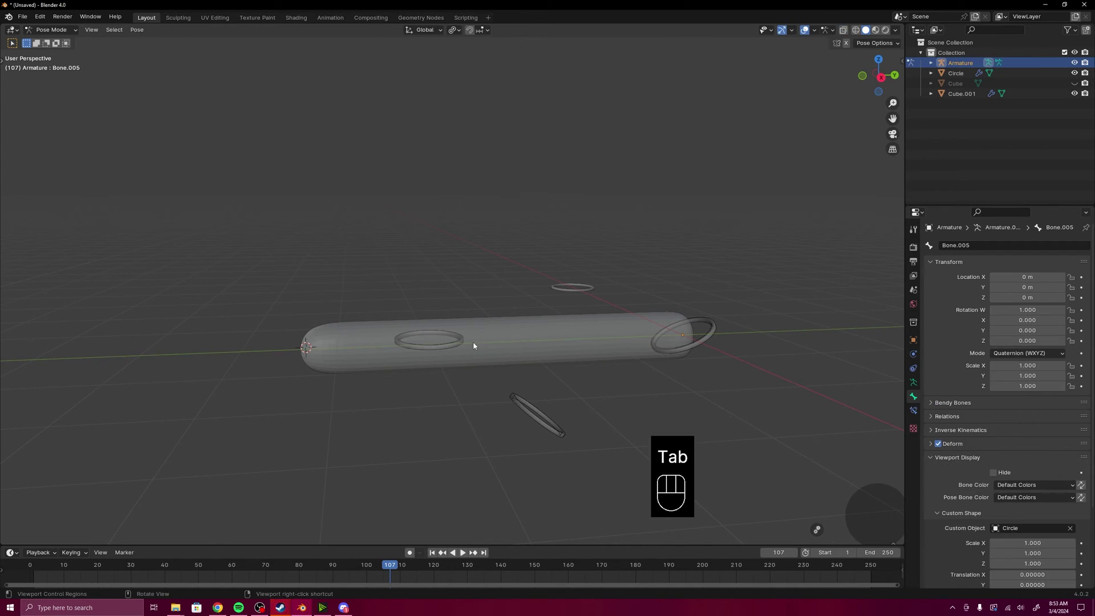
{"action": "middle_click_drag", "start_coordinate": [447, 344], "coordinate": [538, 321]}
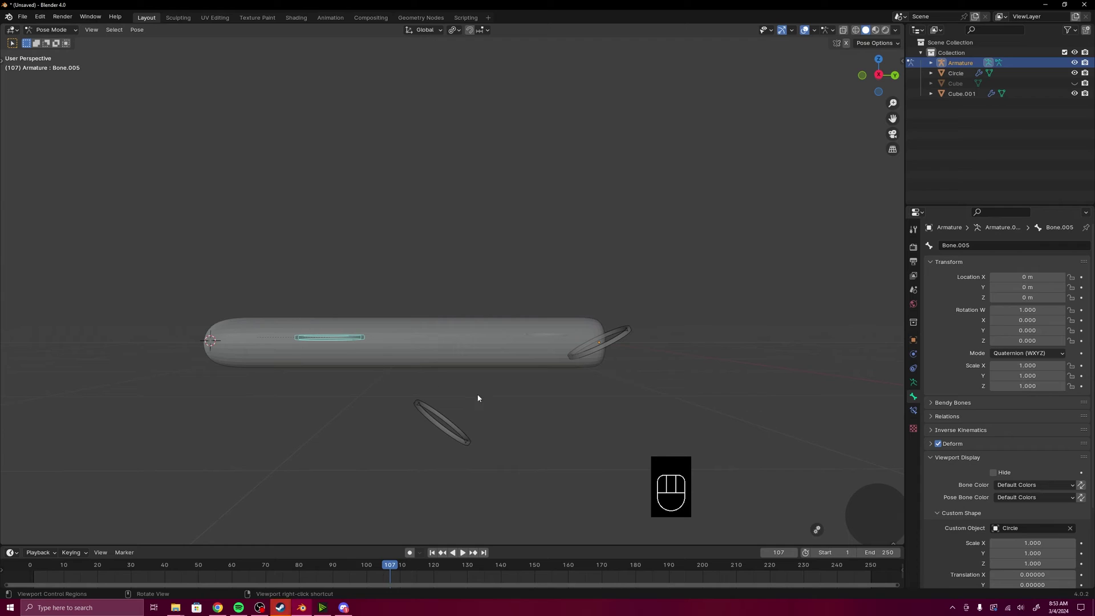
{"action": "middle_click_drag", "start_coordinate": [467, 374], "coordinate": [471, 374]}
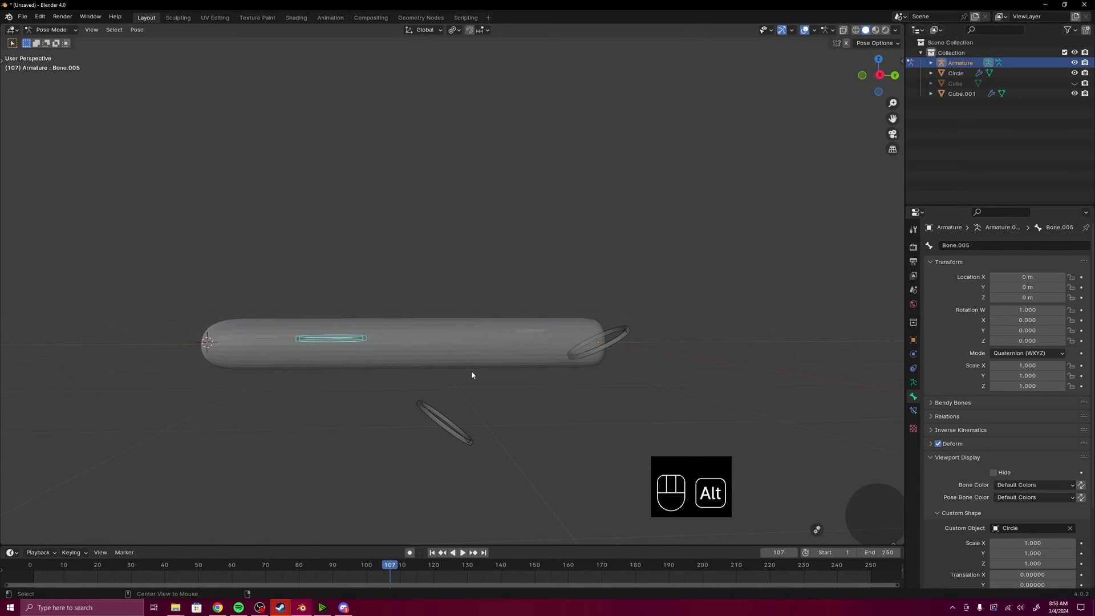
{"action": "key", "text": "alt+h"}
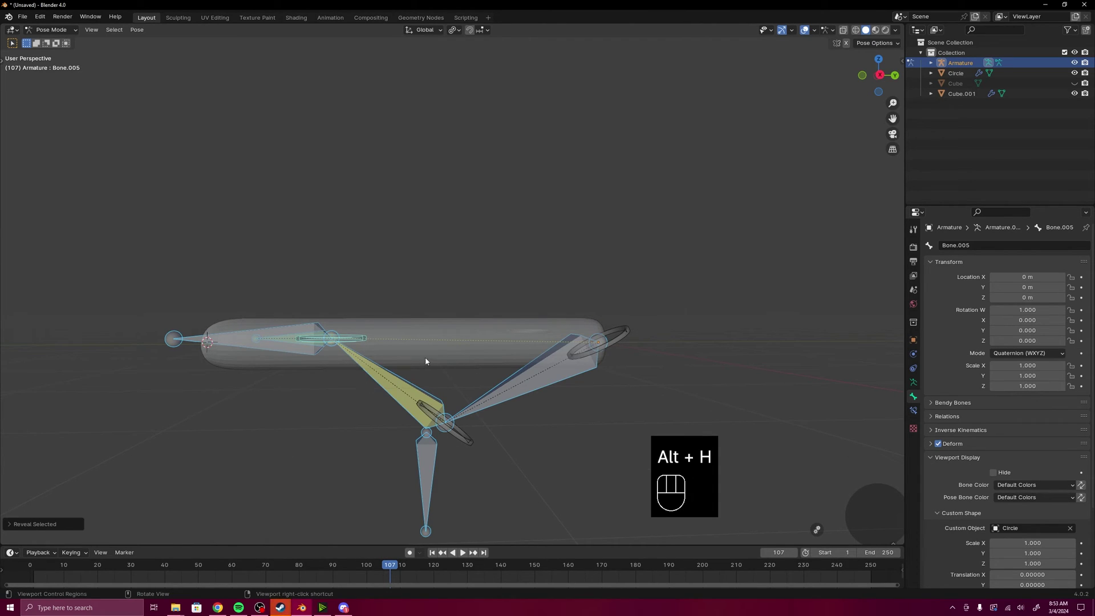
{"action": "middle_click_drag", "start_coordinate": [426, 361], "coordinate": [491, 370], "text": "shift"}
Clear the bones' pose location and rotation, then select Bone.004 and Bone.003.
{"action": "key", "text": "alt+g"}
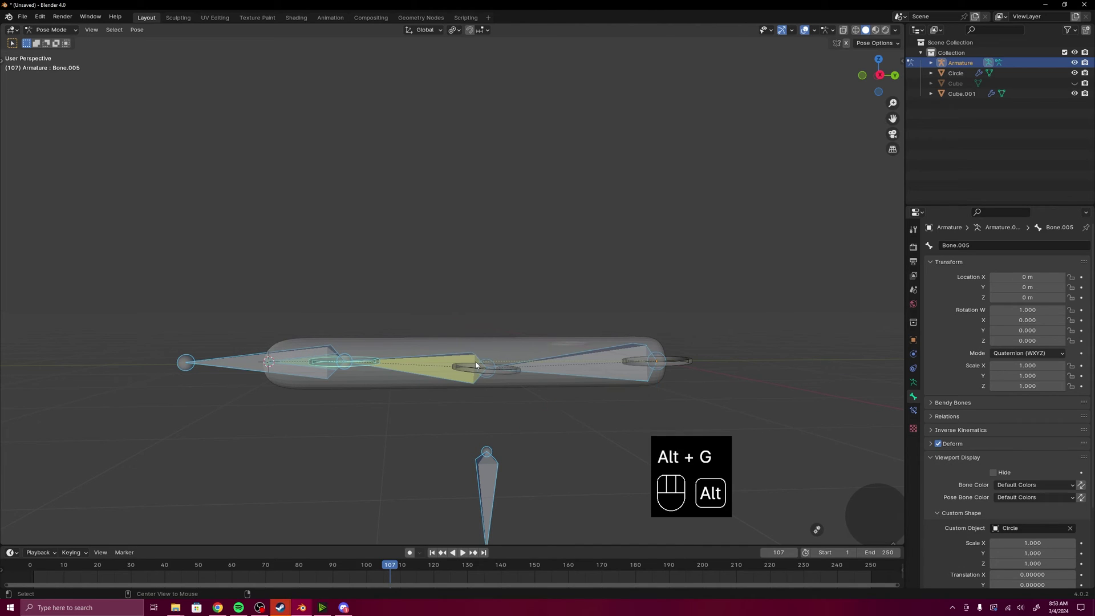
{"action": "key", "text": "alt+r"}
{"action": "left_click", "coordinate": [501, 375]}
{"action": "middle_click_drag", "start_coordinate": [475, 365], "coordinate": [668, 367]}
{"action": "left_click", "coordinate": [656, 365]}
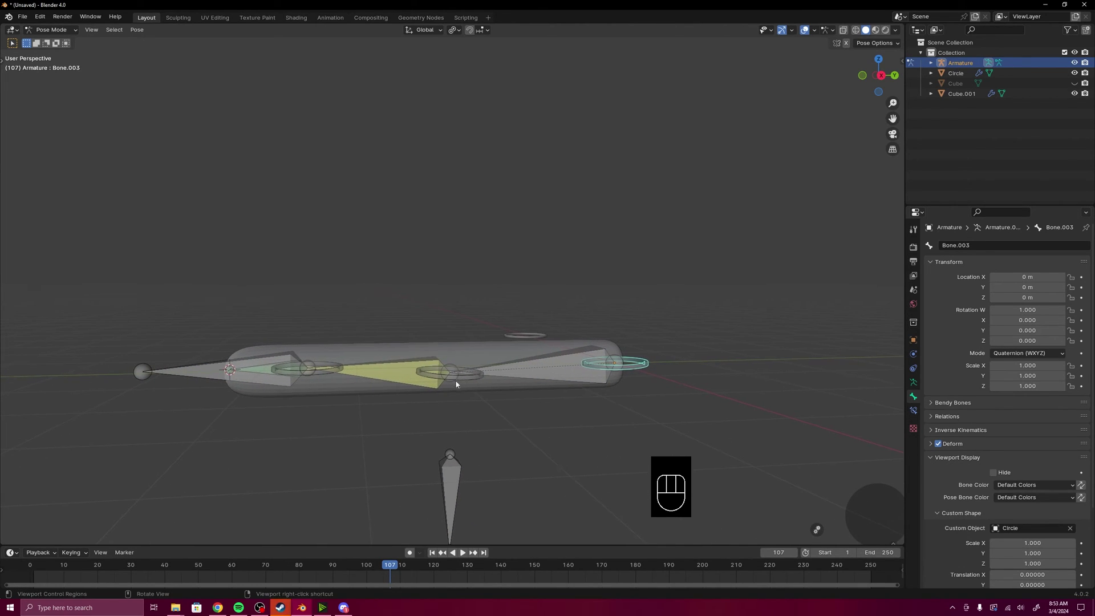
Select the left, middle and right ring bones together.
{"action": "left_click", "coordinate": [316, 376]}
{"action": "left_click", "coordinate": [467, 383], "text": "shift"}
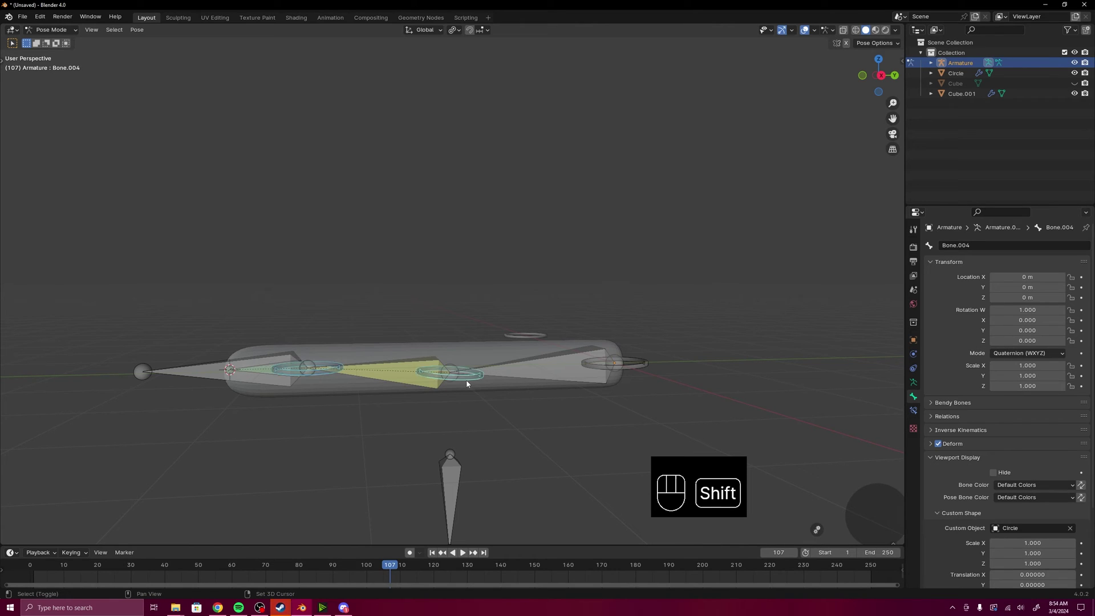
{"action": "left_click", "coordinate": [634, 362], "text": "shift"}
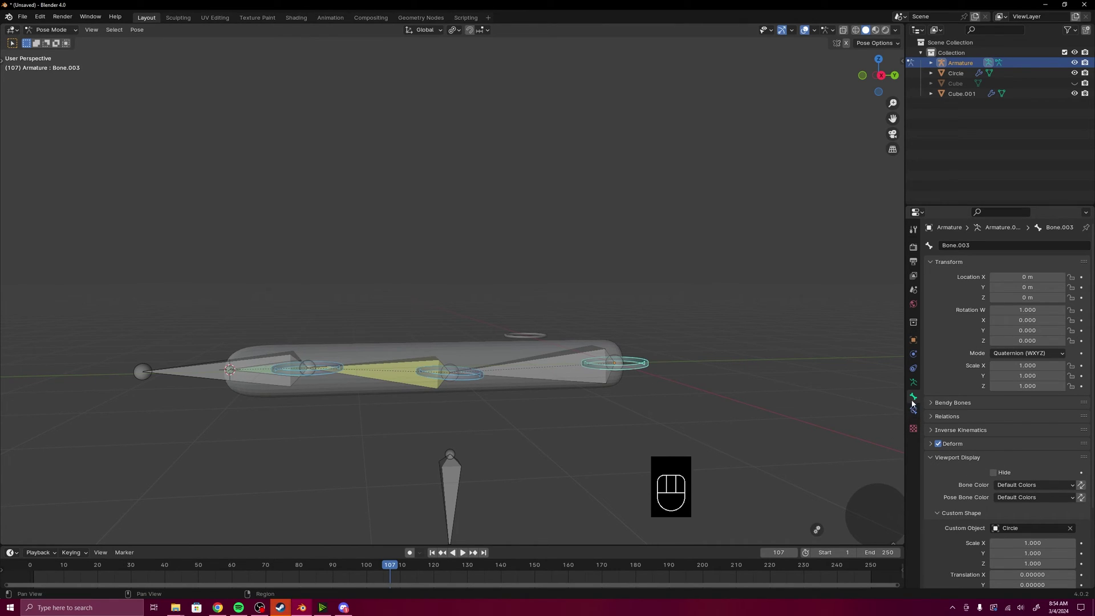
{"action": "scroll", "coordinate": [1003, 456], "scroll_direction": "down", "scroll_amount": 5}
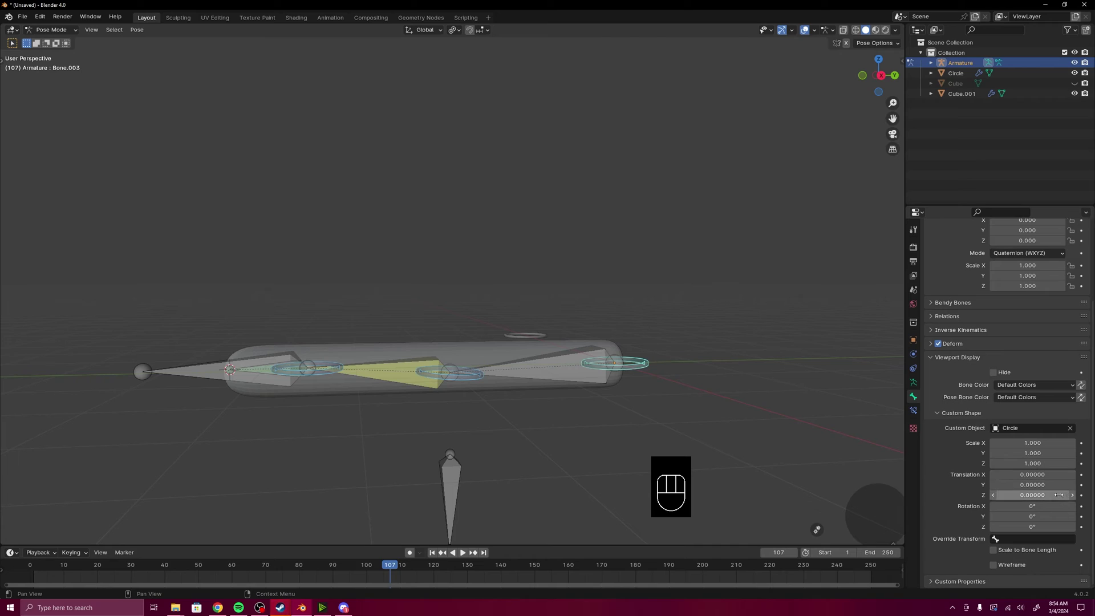
Set Custom Shape Rotation X to -90° and copy it to all selected bones.
{"action": "left_click_drag", "start_coordinate": [1041, 506], "coordinate": [989, 506]}
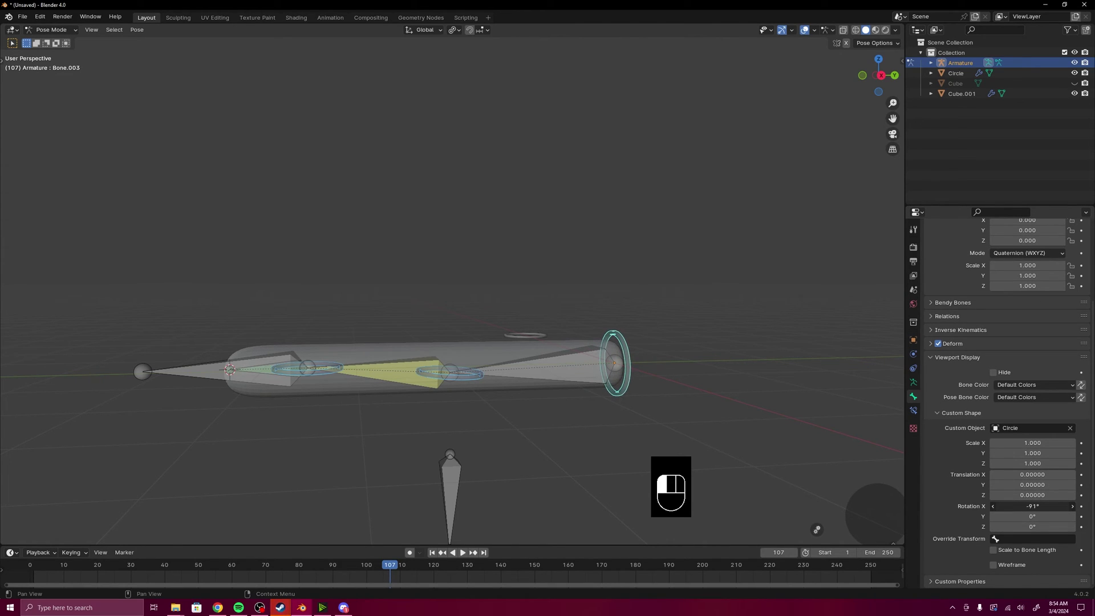
{"action": "left_click", "coordinate": [1028, 506]}
{"action": "type", "text": "-90"}
{"action": "key", "text": "Return"}
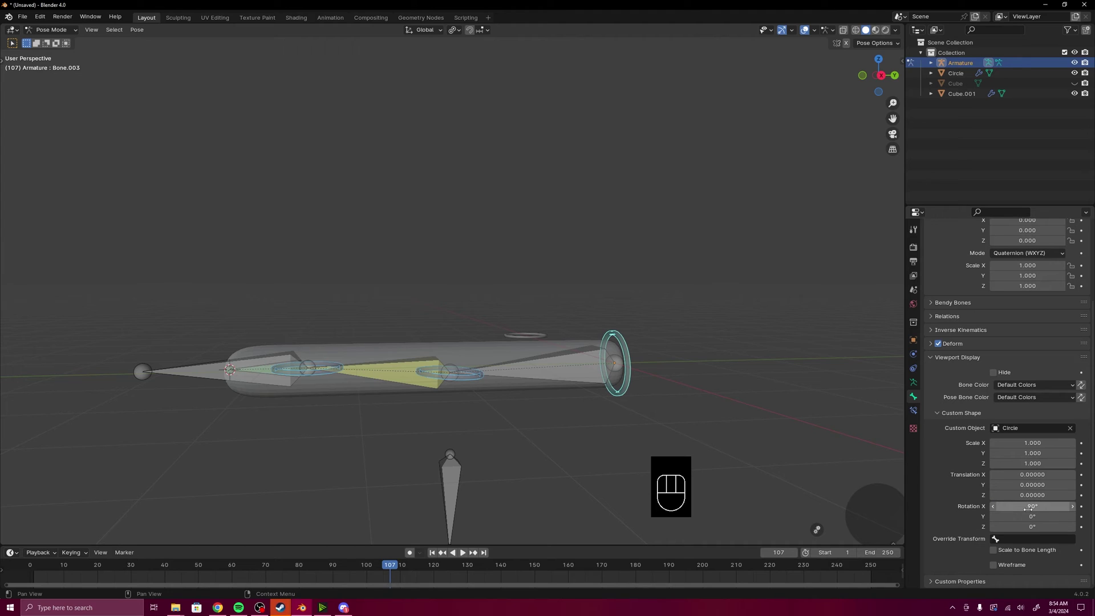
{"action": "right_click", "coordinate": [1025, 505]}
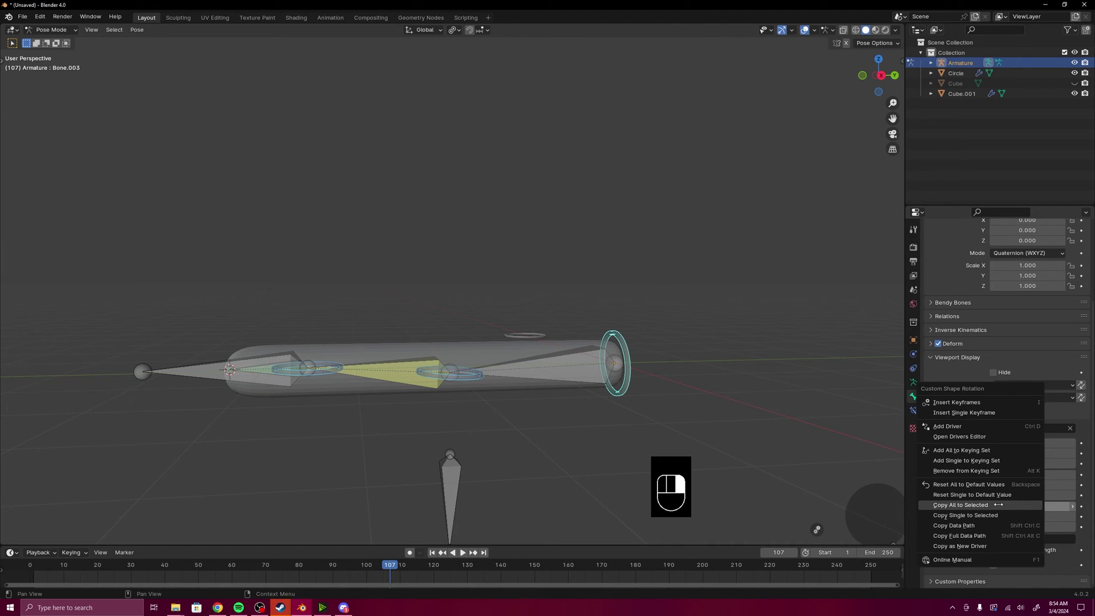
{"action": "left_click", "coordinate": [960, 504]}
{"action": "scroll", "coordinate": [451, 290], "scroll_direction": "down", "scroll_amount": 2}
{"action": "left_click", "coordinate": [277, 347]}
{"action": "middle_click_drag", "start_coordinate": [393, 379], "coordinate": [407, 382]}
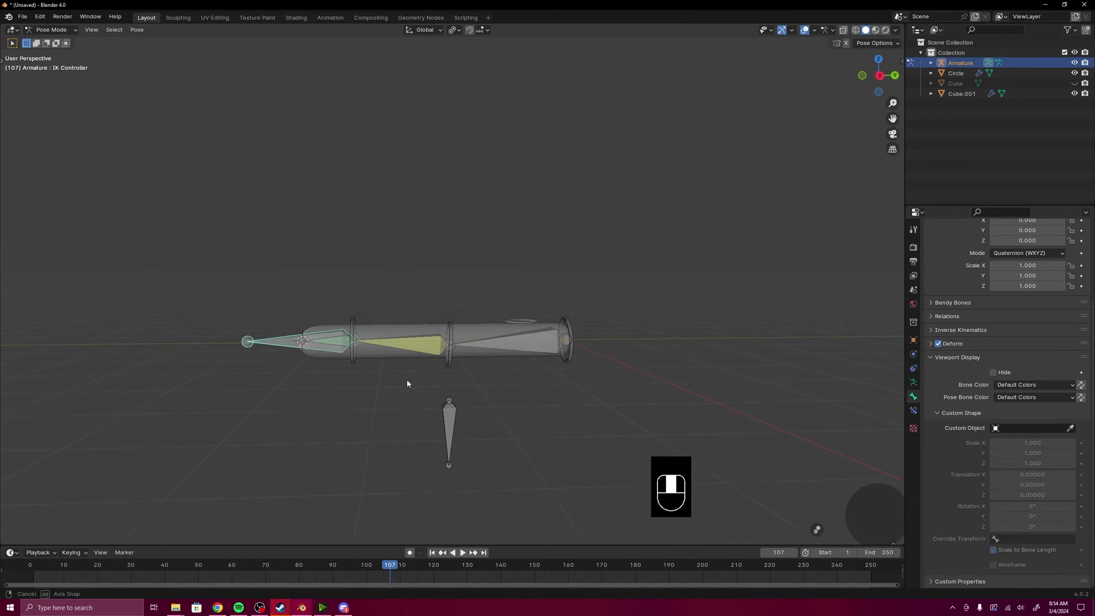
{"action": "key", "text": "g"}
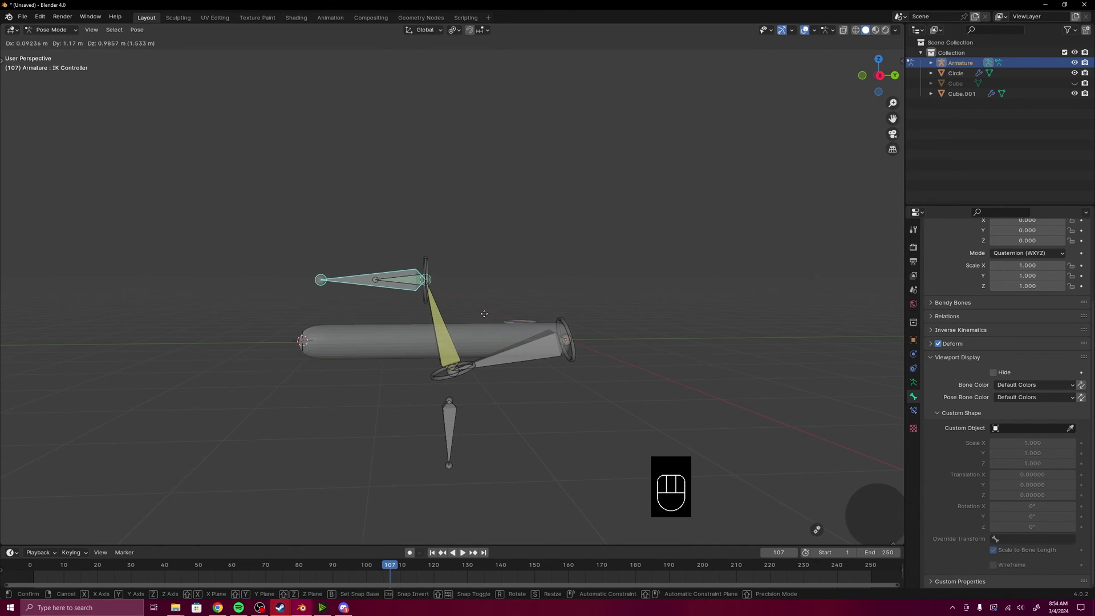
{"action": "left_click", "coordinate": [493, 293]}
{"action": "left_click", "coordinate": [572, 329]}
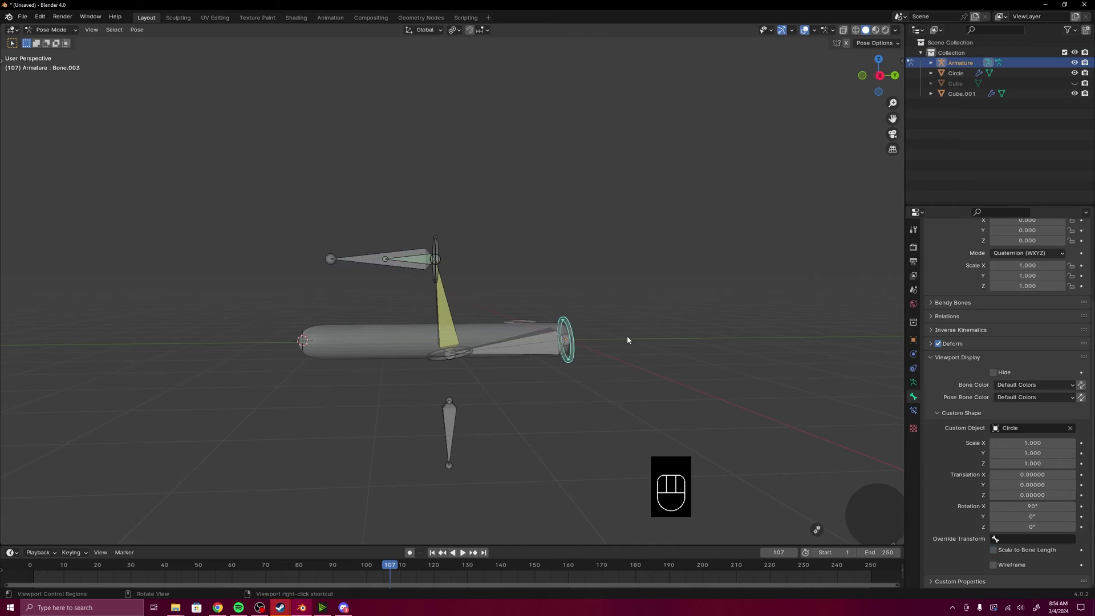
{"action": "key", "text": "r"}
{"action": "left_click", "coordinate": [592, 371]}
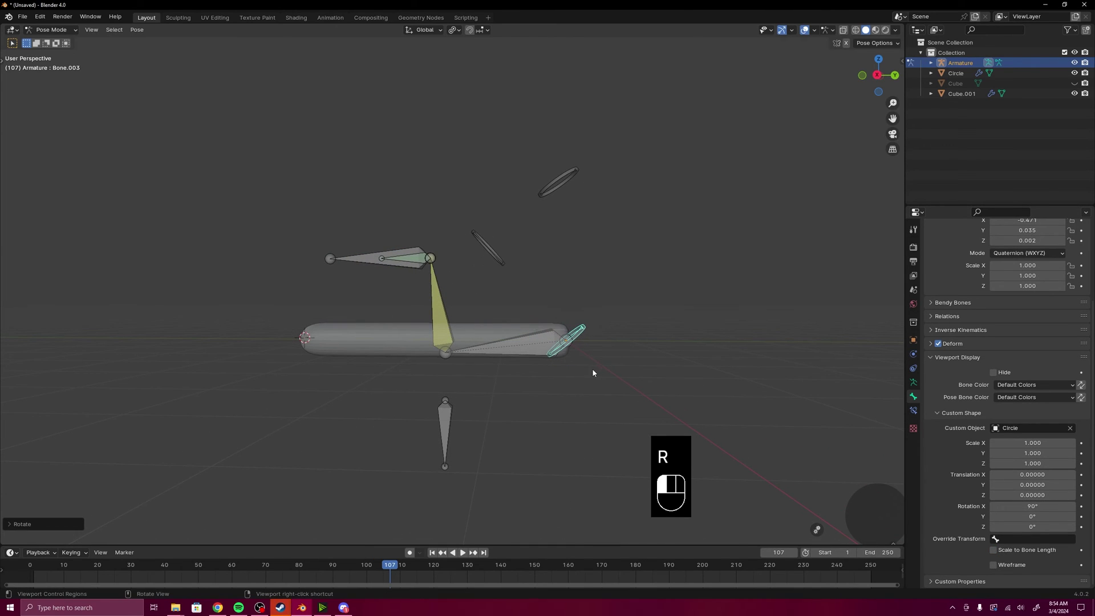
{"action": "left_click", "coordinate": [493, 256]}
{"action": "key", "text": "r"}
{"action": "left_click", "coordinate": [500, 119]}
{"action": "left_click", "coordinate": [509, 147]}
{"action": "key", "text": "r"}
{"action": "left_click", "coordinate": [533, 240]}
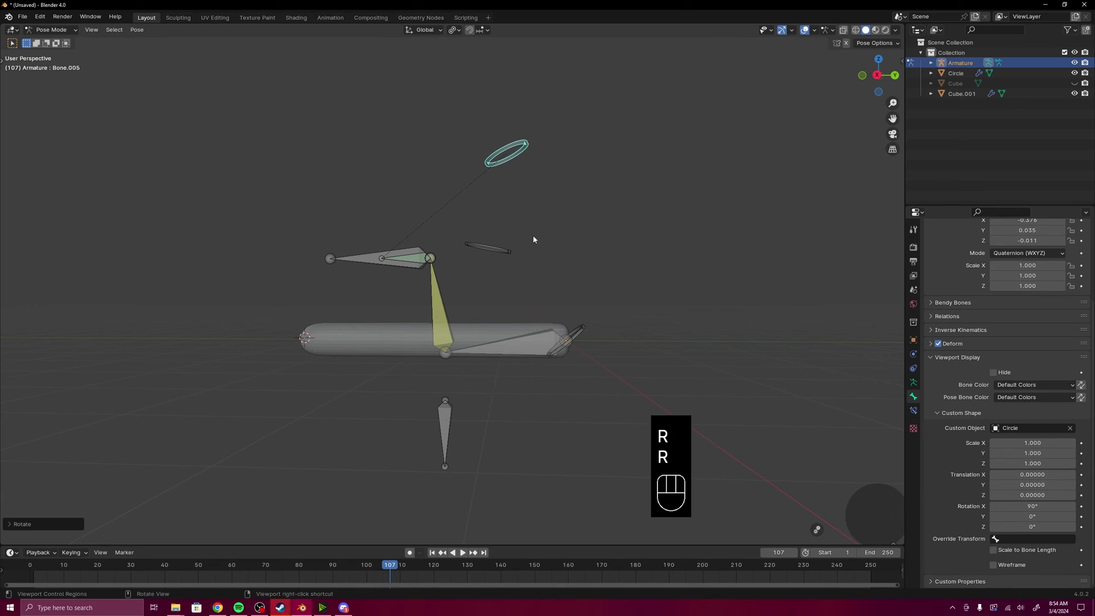
{"action": "left_click", "coordinate": [385, 264]}
{"action": "key", "text": "g"}
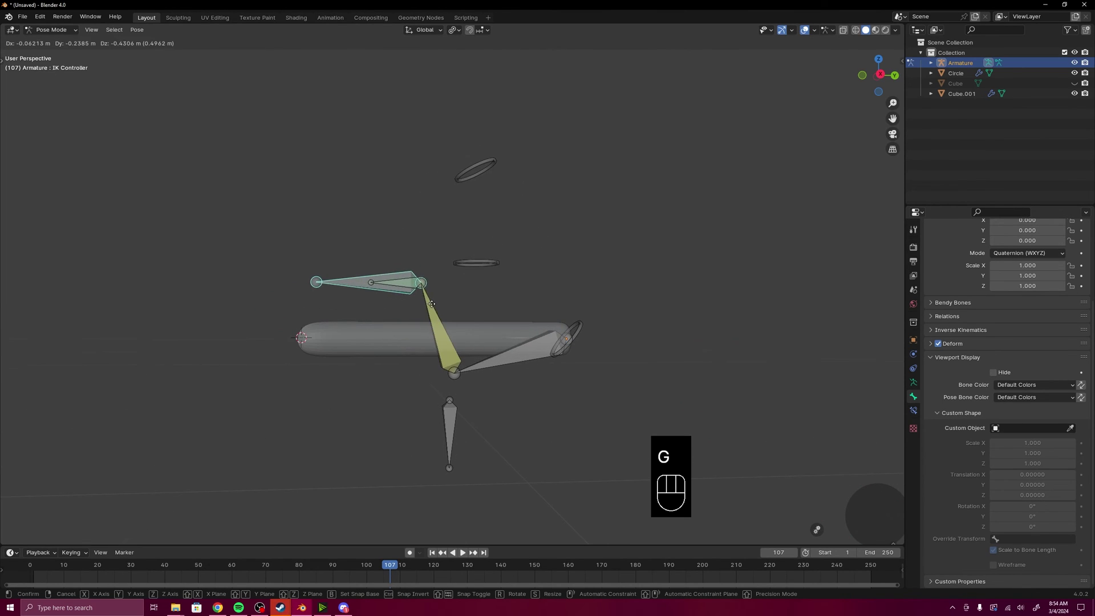
{"action": "left_click", "coordinate": [386, 337]}
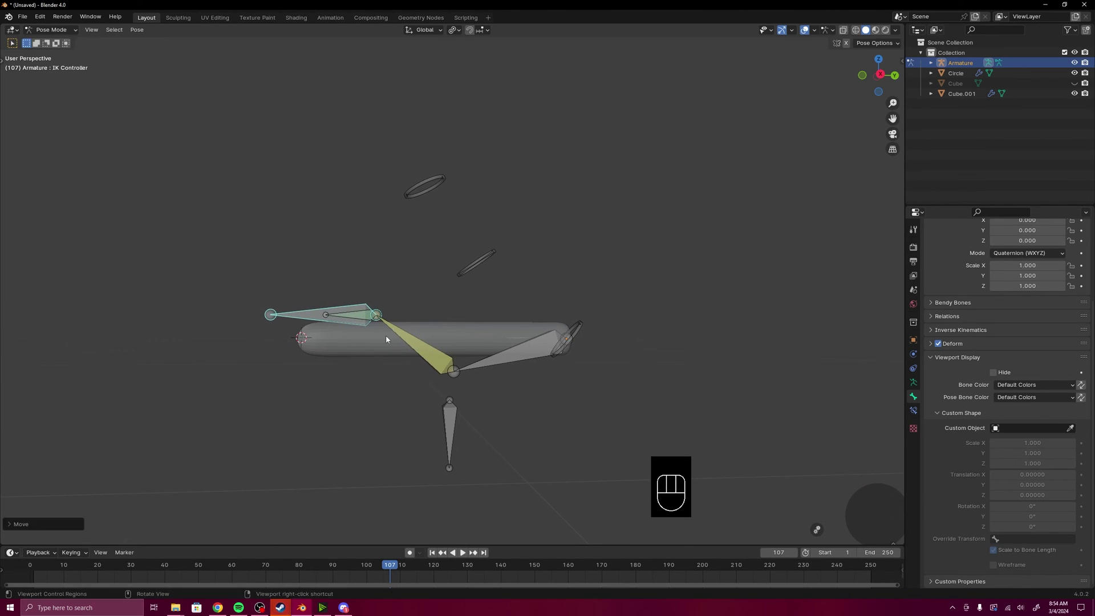
{"action": "key", "text": "a"}
{"action": "key", "text": "alt+r"}
{"action": "key", "text": "alt+g"}
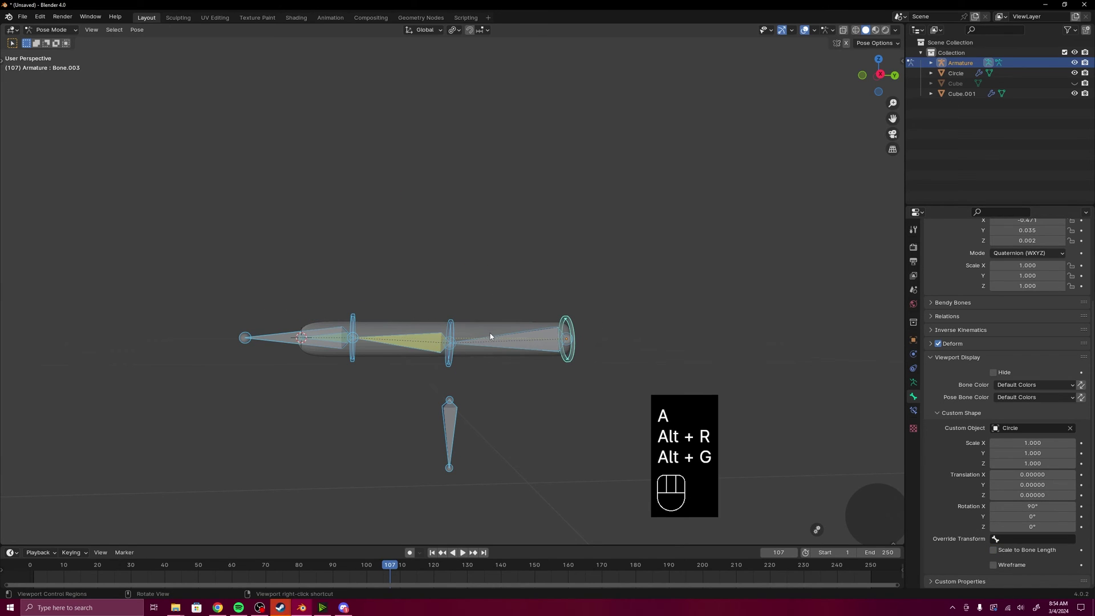
{"action": "left_click", "coordinate": [604, 340]}
{"action": "middle_click_drag", "start_coordinate": [604, 339], "coordinate": [674, 344]}
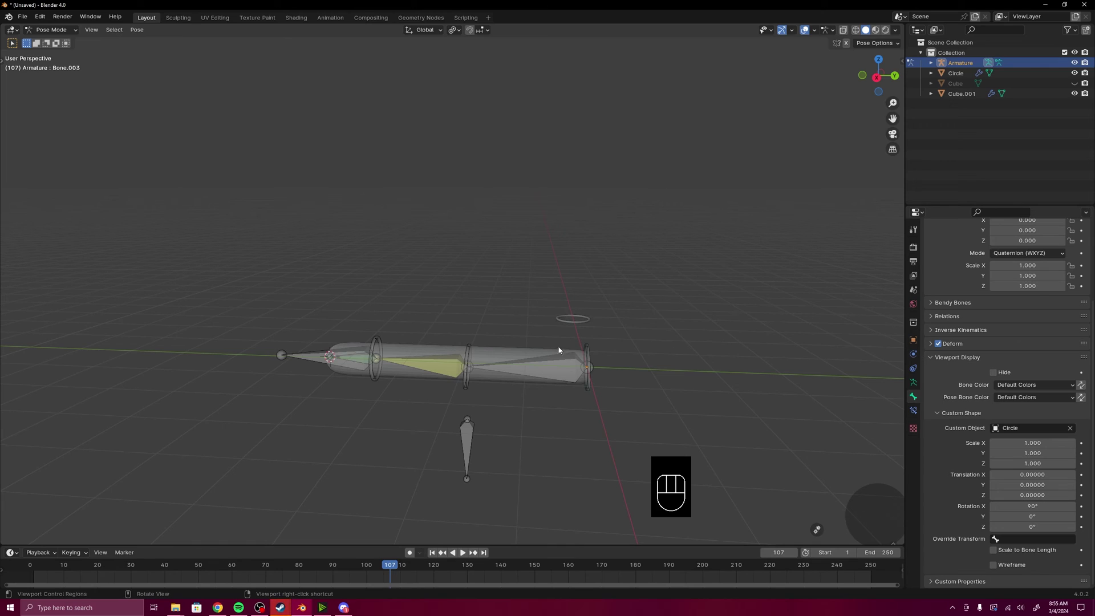
Turn off Deform for the linked IK chain bones and the IK Controller.
{"action": "left_click", "coordinate": [563, 367]}
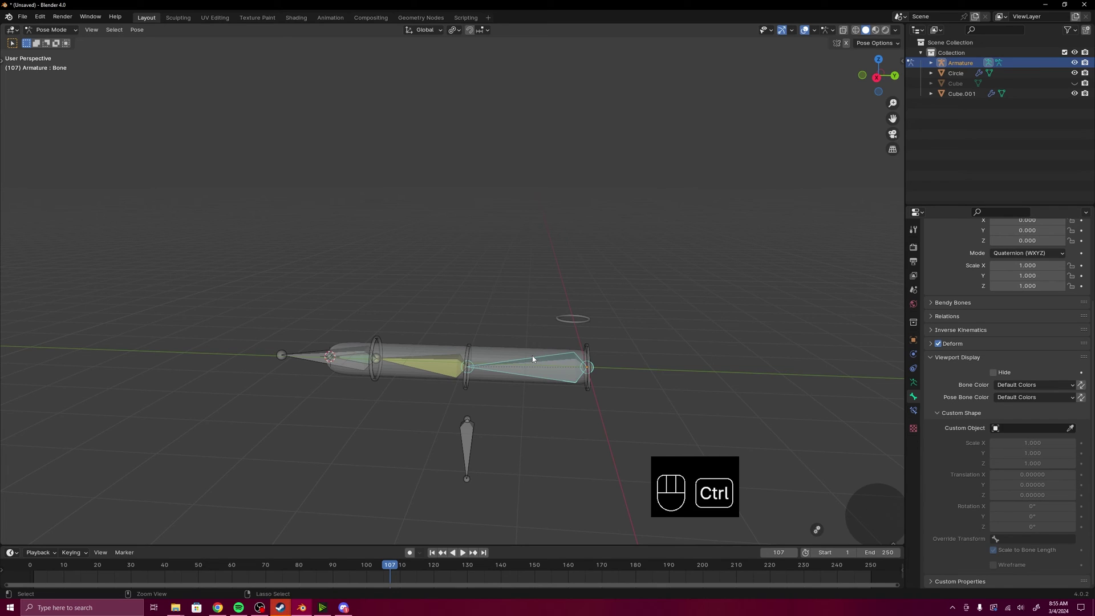
{"action": "key", "text": "ctrl+l"}
{"action": "left_click", "coordinate": [318, 361], "text": "shift"}
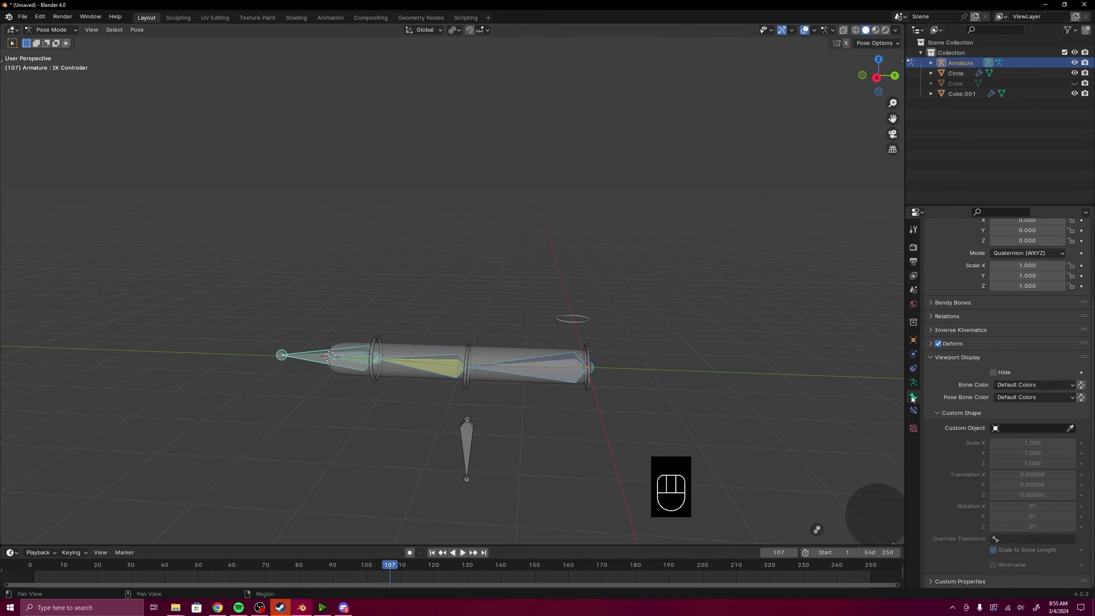
{"action": "left_click", "coordinate": [939, 344]}
{"action": "right_click", "coordinate": [940, 346]}
Confirm the end ring bone and Bone.004 ring still deform.
{"action": "middle_click_drag", "start_coordinate": [620, 375], "coordinate": [589, 343]}
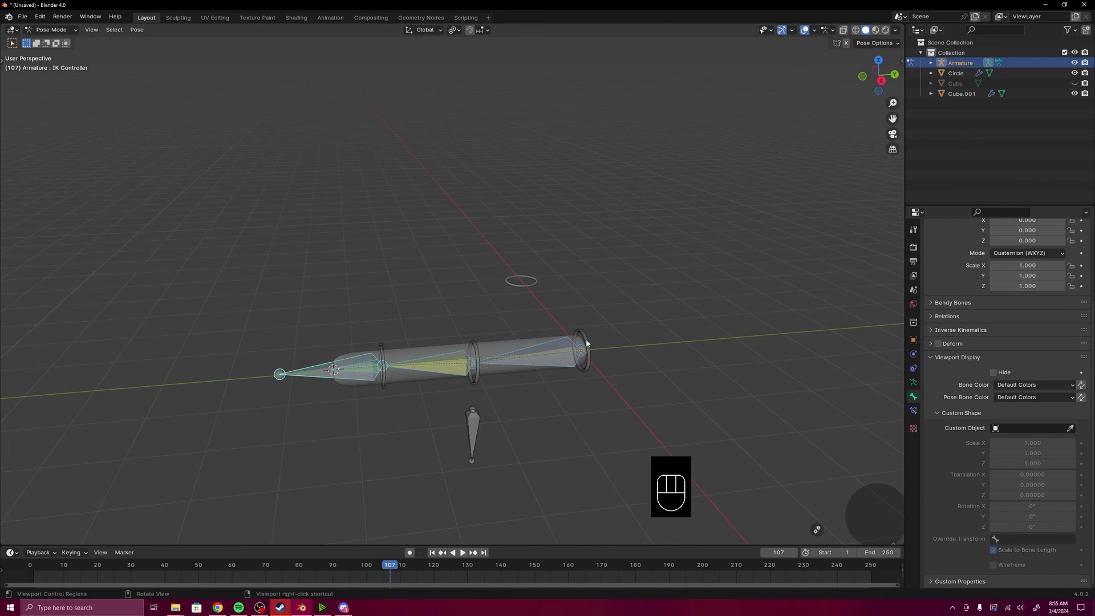
{"action": "left_click", "coordinate": [586, 339]}
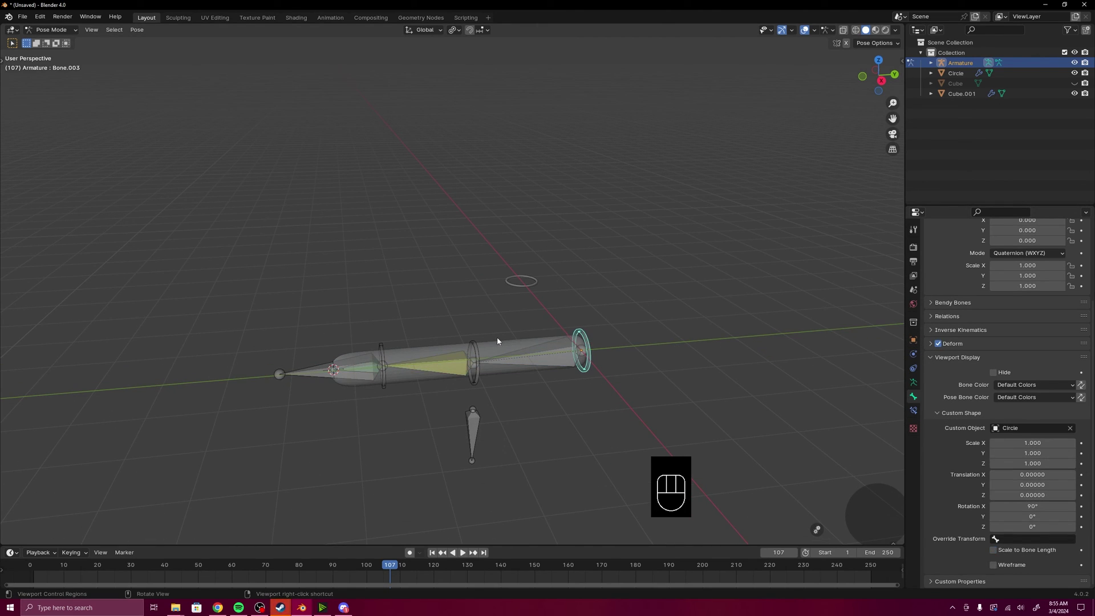
{"action": "left_click", "coordinate": [472, 349]}
{"action": "middle_click_drag", "start_coordinate": [387, 346], "coordinate": [490, 387]}
In Object Mode, duplicate tube Cube.001 and place the copy aside along X.
{"action": "key", "text": "ctrl+Tab"}
{"action": "key", "text": "ctrl+Tab"}
{"action": "key", "text": "ctrl+Tab"}
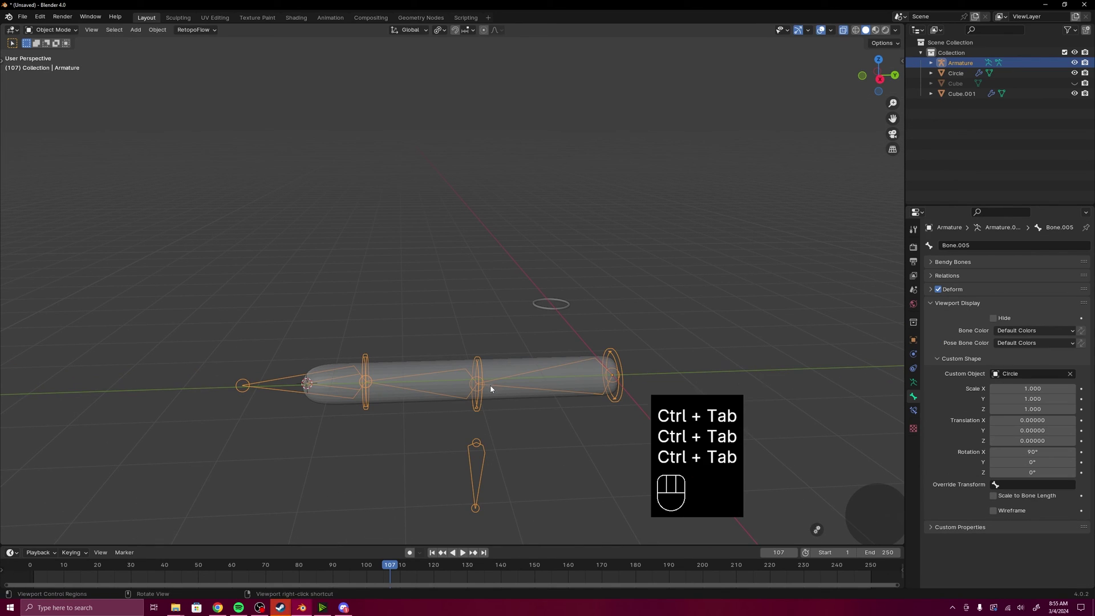
{"action": "middle_click_drag", "start_coordinate": [557, 416], "coordinate": [481, 410], "text": "shift"}
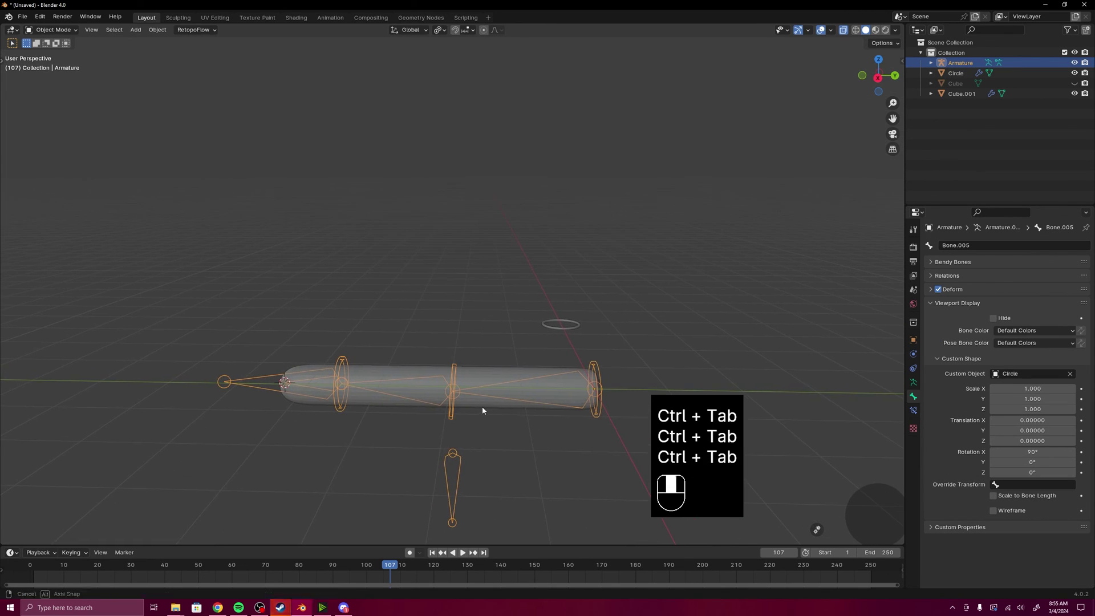
{"action": "left_click", "coordinate": [470, 373]}
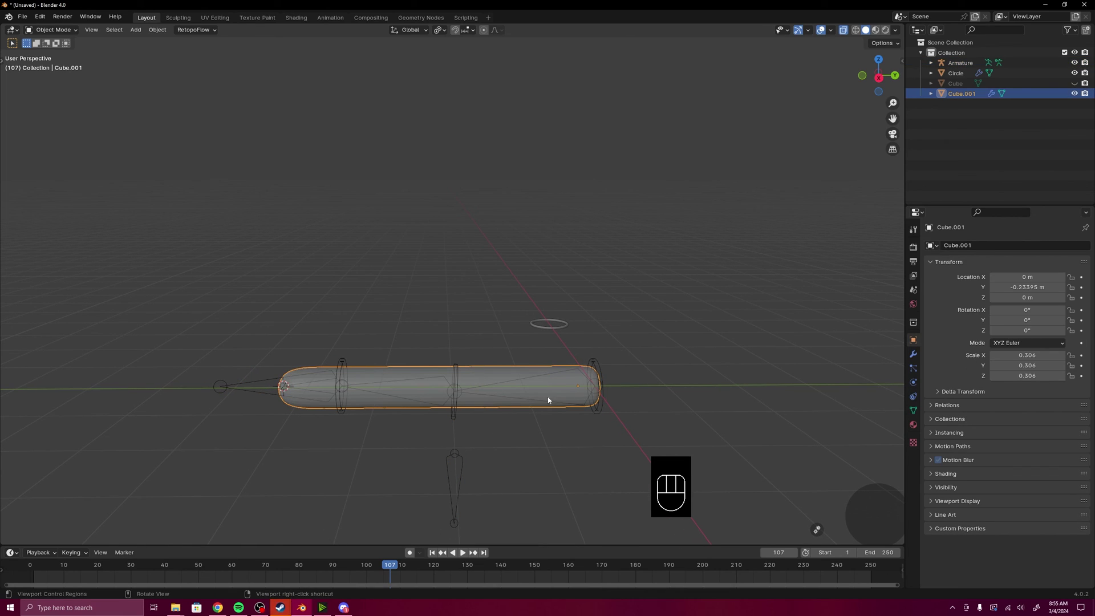
{"action": "left_click", "coordinate": [912, 354]}
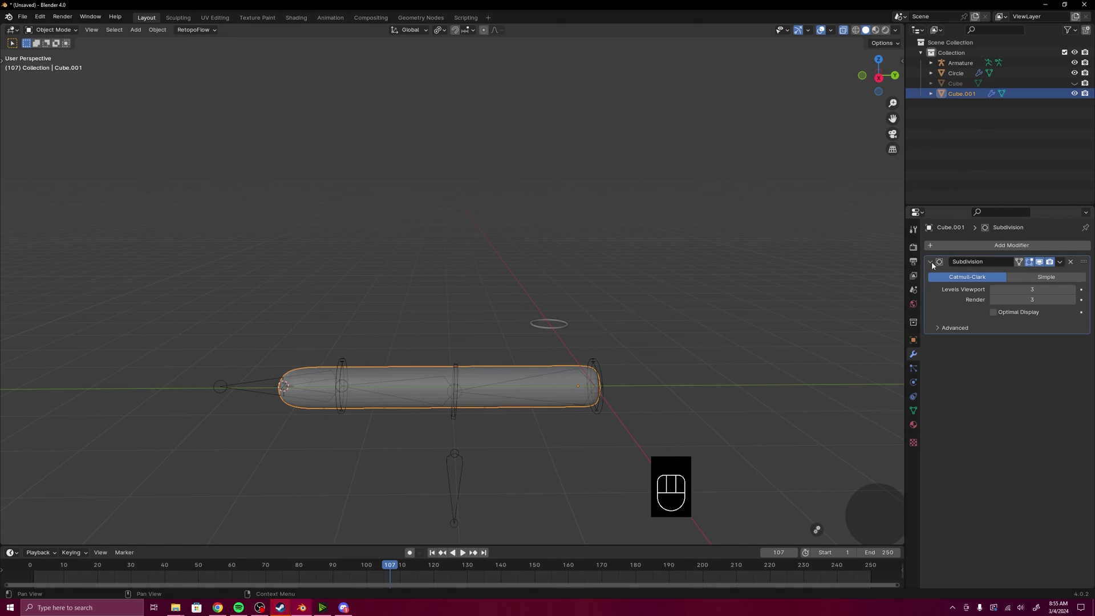
{"action": "middle_click_drag", "start_coordinate": [606, 337], "coordinate": [614, 398]}
{"action": "key", "text": "shift+d"}
{"action": "key", "text": "x"}
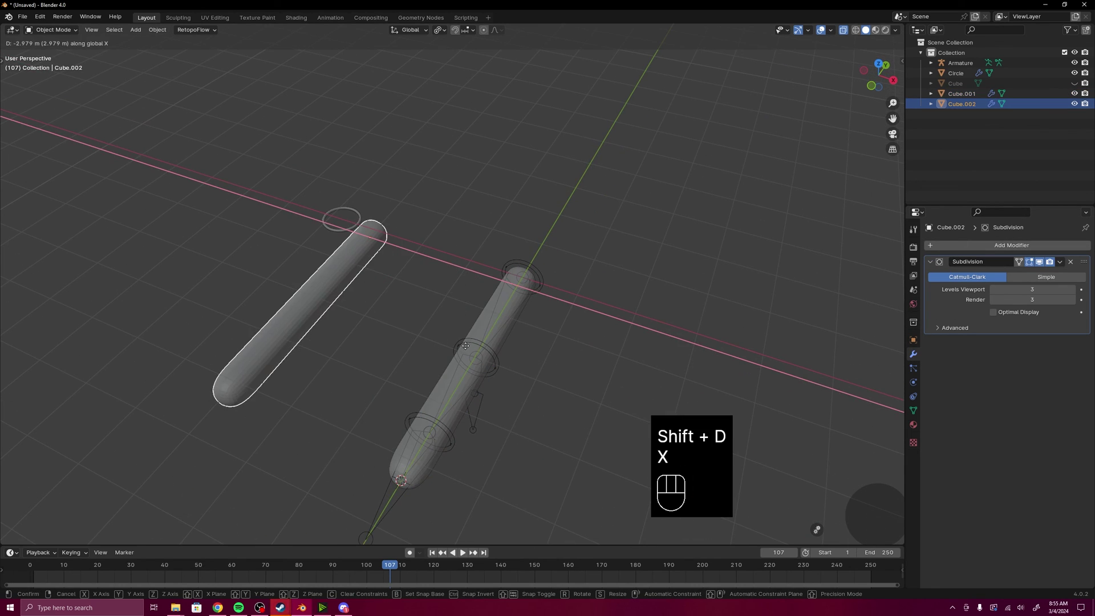
{"action": "left_click", "coordinate": [470, 349]}
Apply the Subdivision modifier to the original tube Cube.001.
{"action": "left_click", "coordinate": [473, 354]}
{"action": "middle_click_drag", "start_coordinate": [473, 353], "coordinate": [956, 314]}
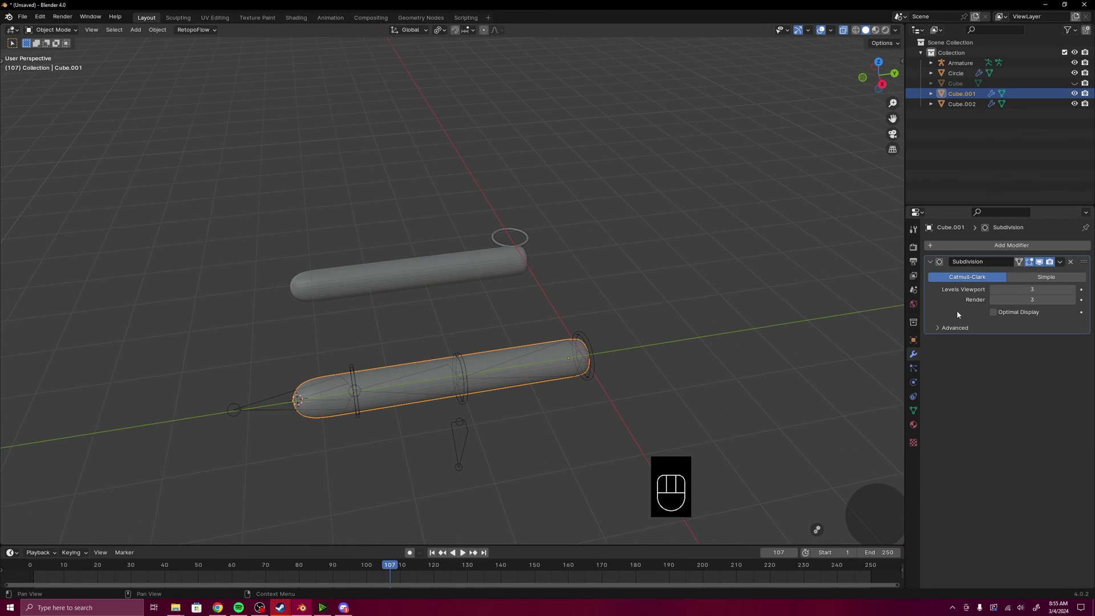
{"action": "key", "text": "ctrl+a"}
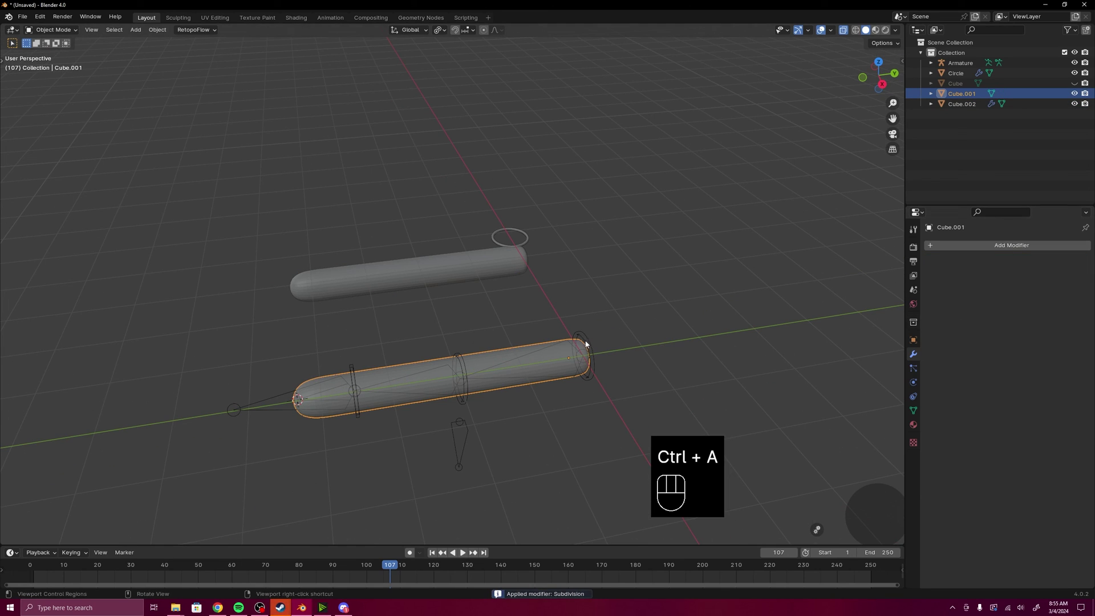
Parent Cube.001 to the Armature With Automatic Weights, leaving only the armature selected.
{"action": "left_click", "coordinate": [587, 341], "text": "shift"}
{"action": "key", "text": "ctrl+p"}
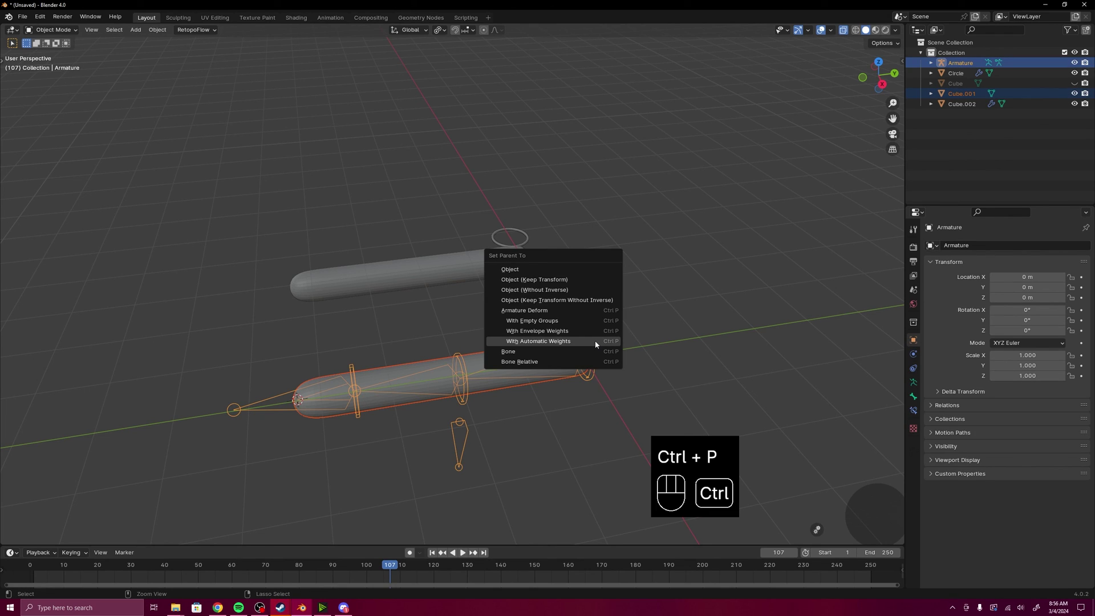
{"action": "left_click", "coordinate": [595, 342]}
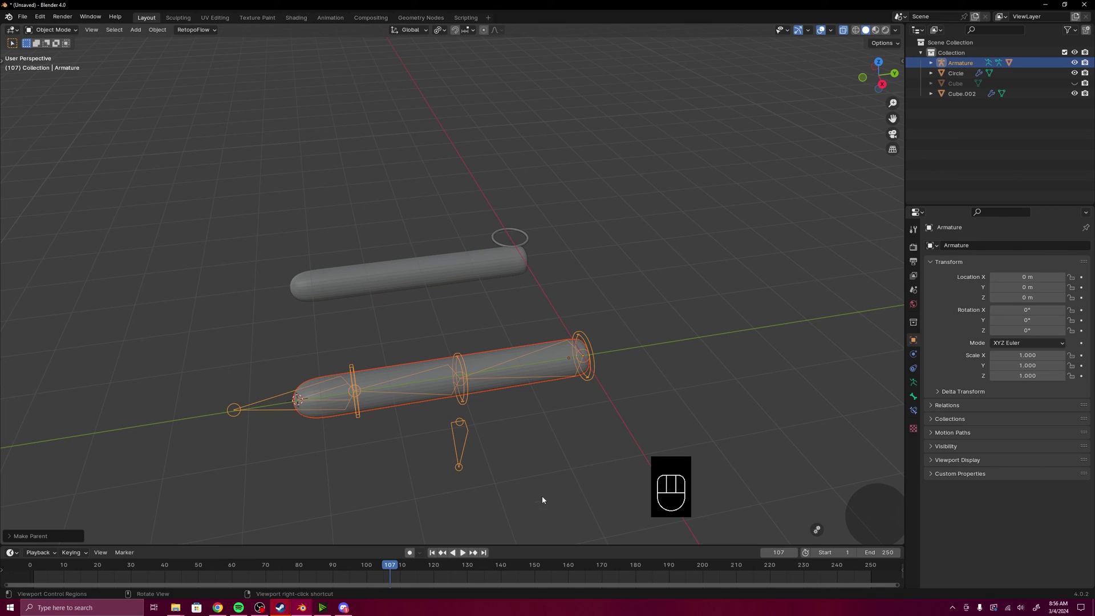
{"action": "left_click", "coordinate": [590, 344]}
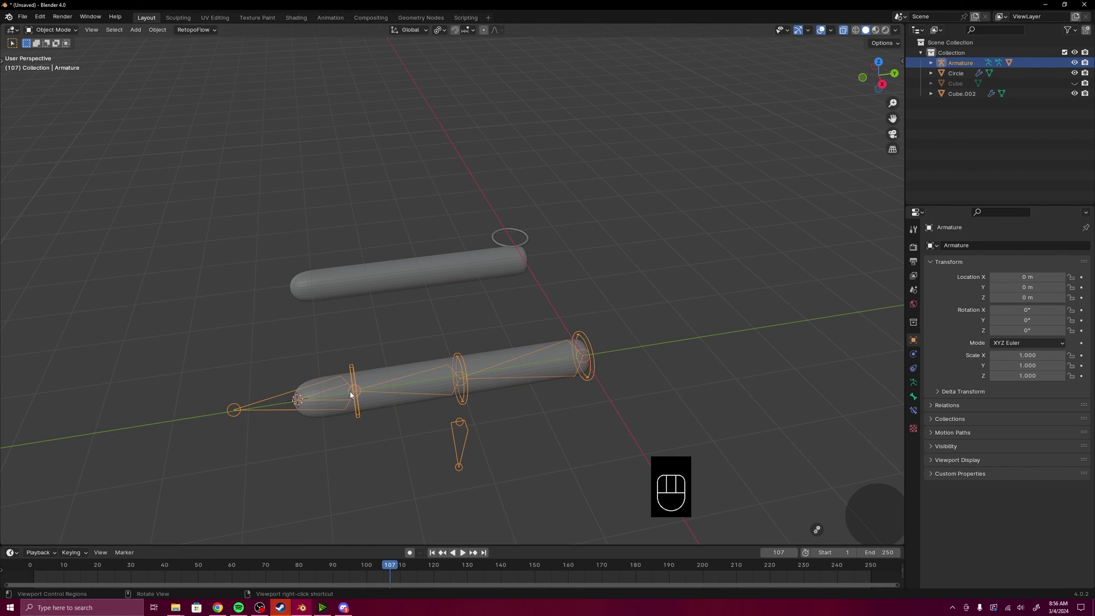
In Pose Mode, move the IK Controller to bend the arm.
{"action": "key", "text": "ctrl+Tab"}
{"action": "middle_click_drag", "start_coordinate": [356, 401], "coordinate": [451, 384]}
{"action": "left_click", "coordinate": [296, 394], "text": "shift"}
{"action": "key", "text": "g"}
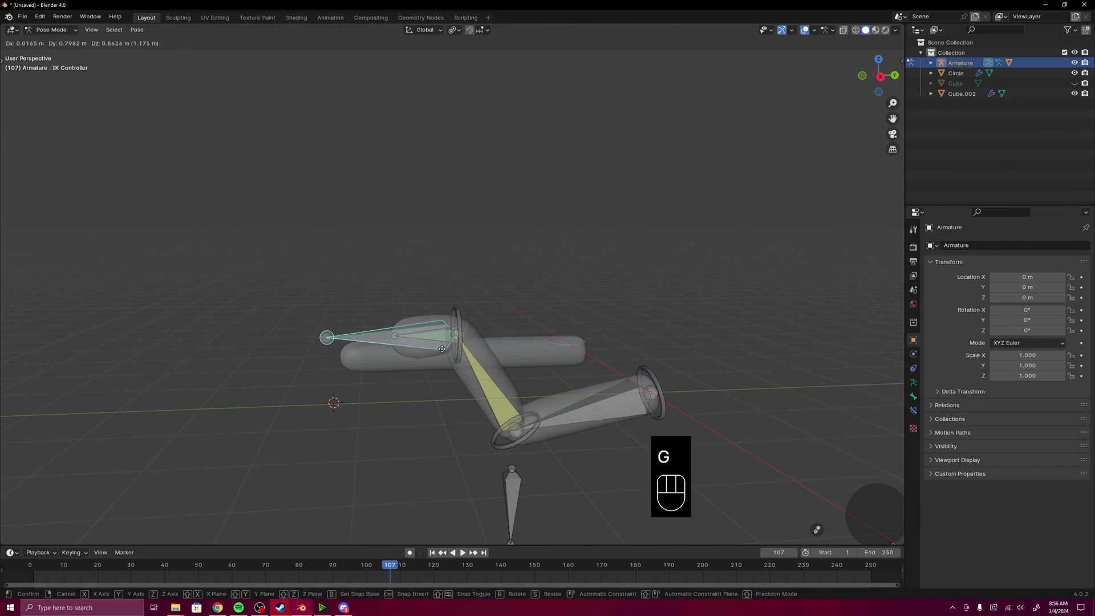
{"action": "left_click", "coordinate": [518, 326]}
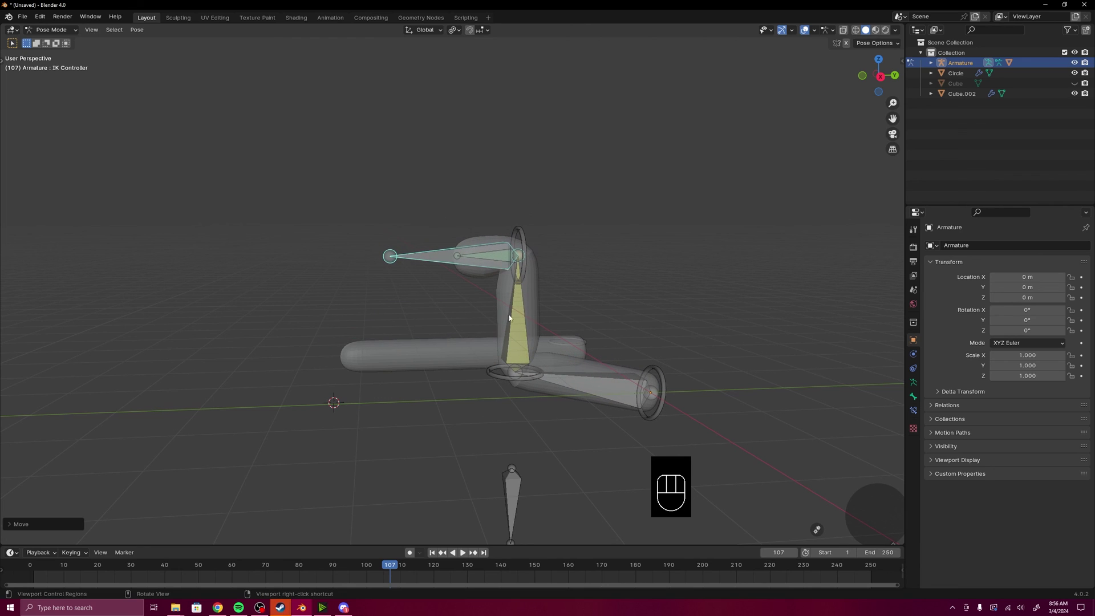
Rotate the Bone.004 and Bone.005 ring controls to twist and lift the limb.
{"action": "left_click", "coordinate": [525, 384]}
{"action": "key", "text": "r"}
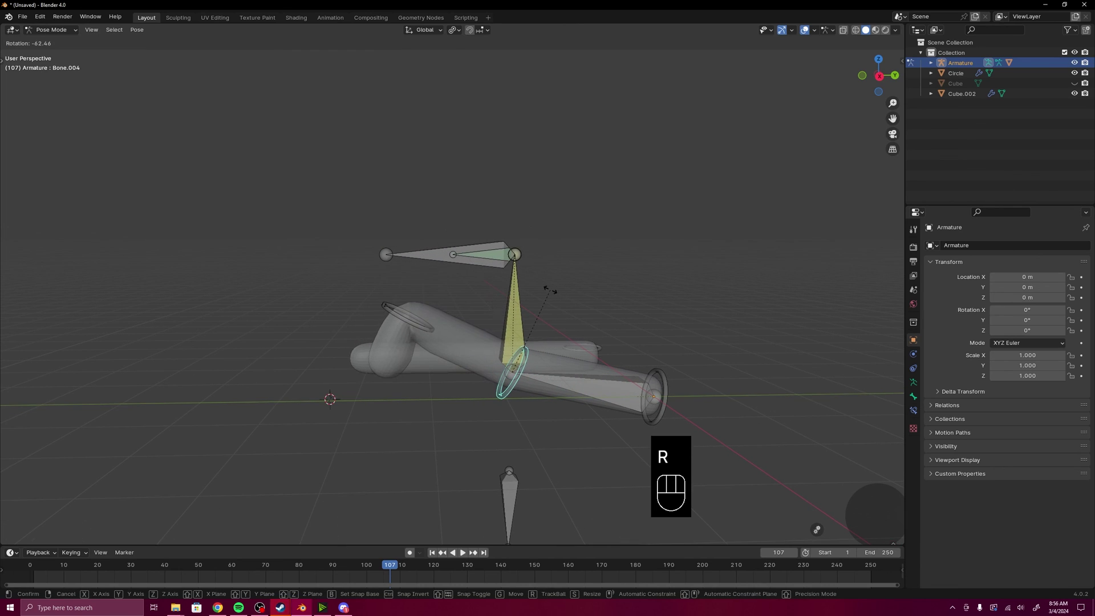
{"action": "left_click", "coordinate": [452, 341]}
{"action": "left_click", "coordinate": [422, 333]}
{"action": "key", "text": "r"}
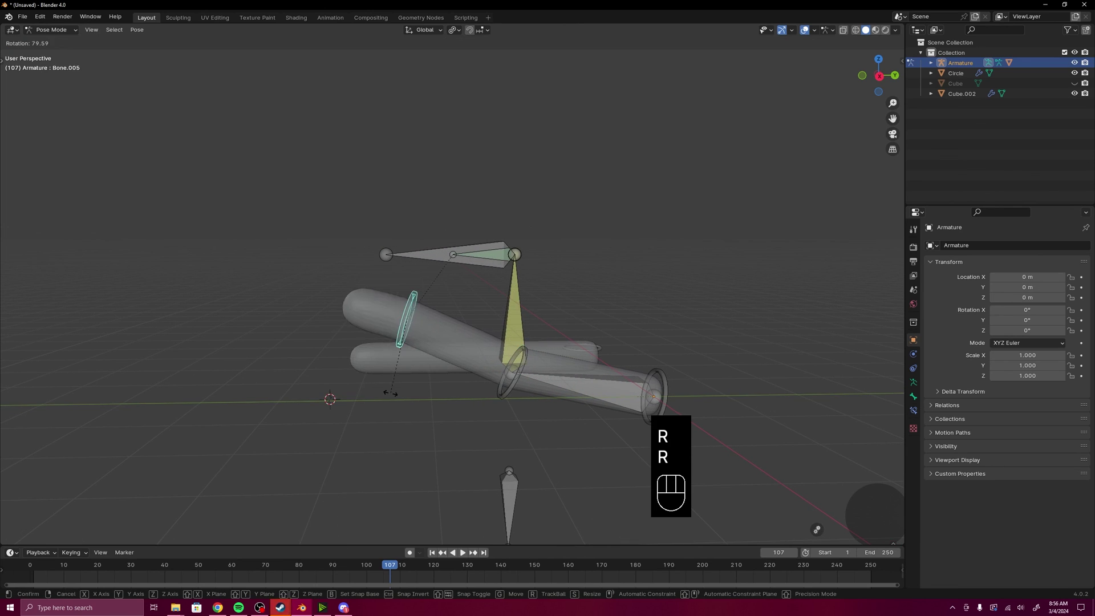